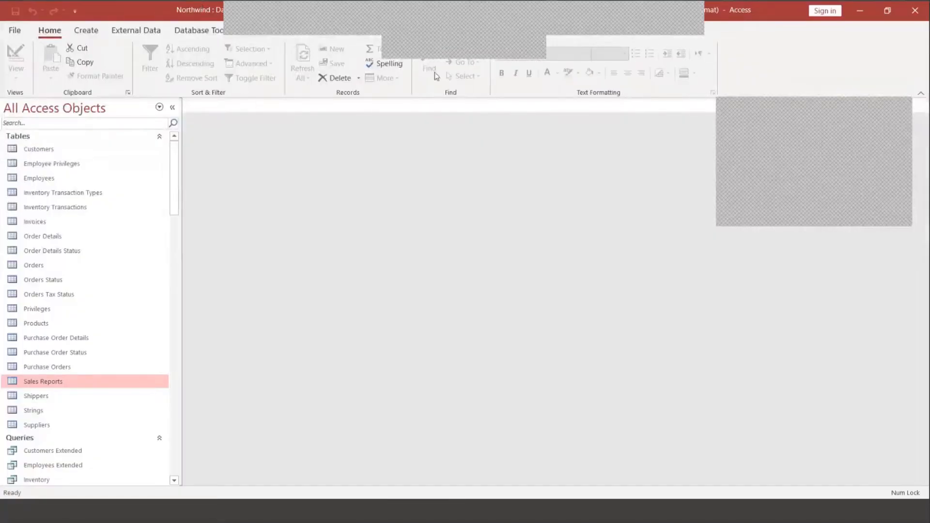
# Search the current database for the text Order with accelerated search, showing the first hit.
pyautogui.click(310, 32)
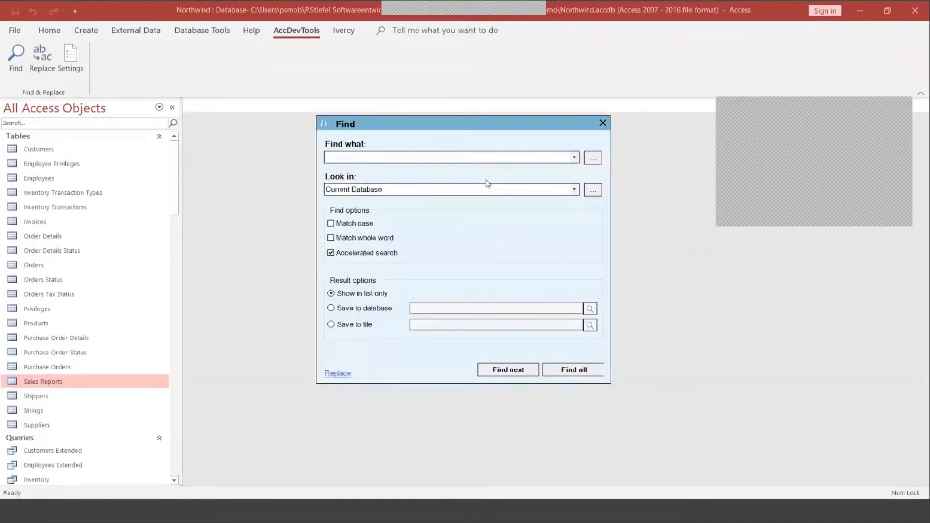
pyautogui.write('Order')
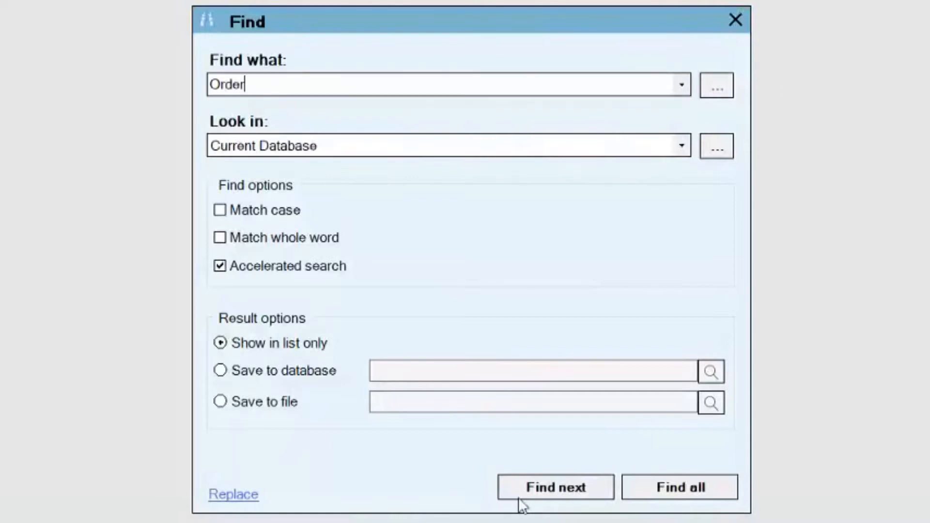
pyautogui.click(532, 489)
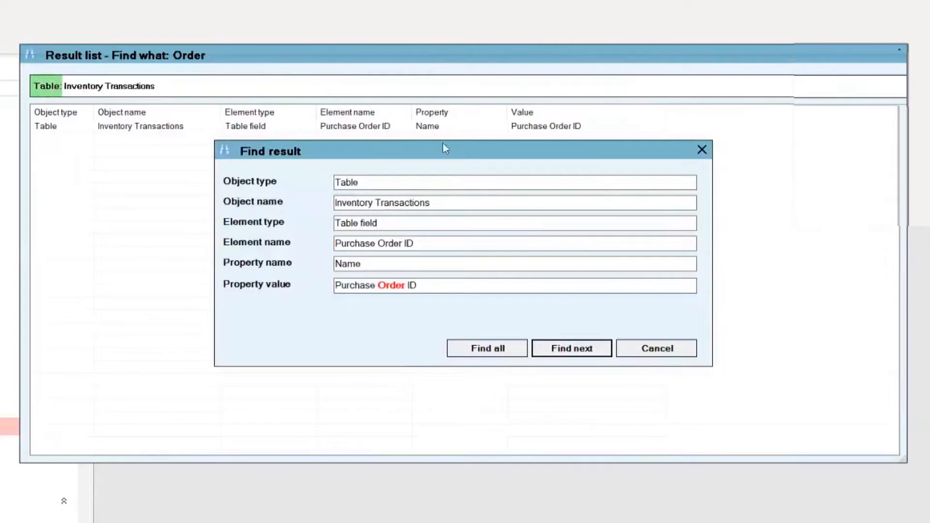
# Examine the first hit's object name, element type, element name, property name and property value.
pyautogui.moveTo(449, 149); pyautogui.dragTo(401, 147)
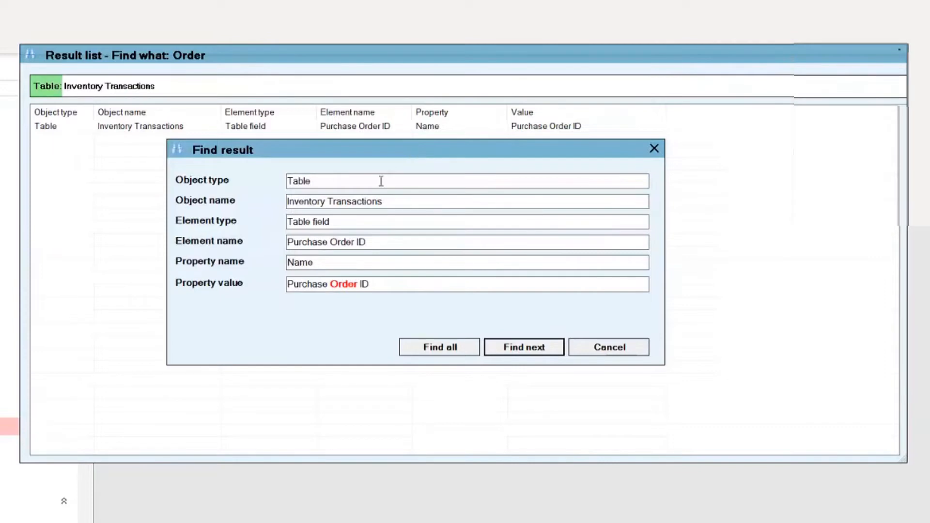
pyautogui.click(397, 199)
pyautogui.moveTo(398, 198); pyautogui.dragTo(190, 190)
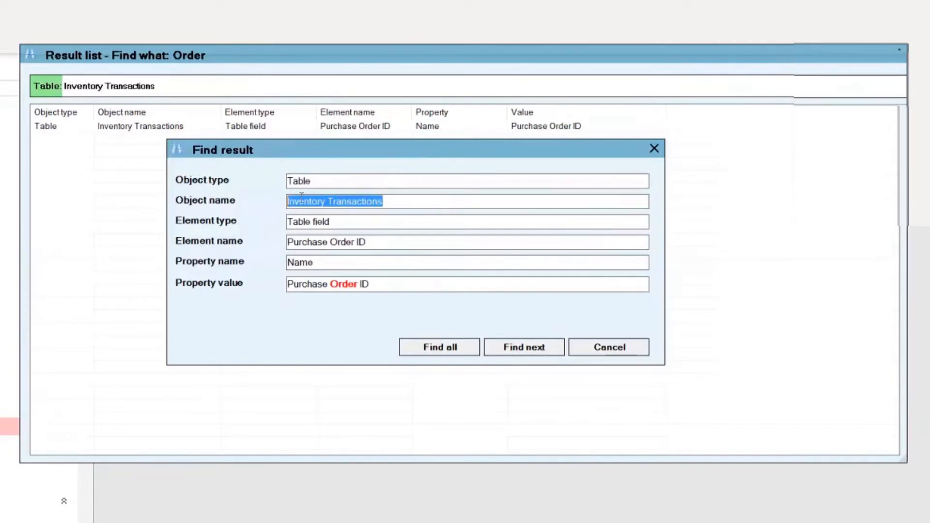
pyautogui.moveTo(355, 222); pyautogui.dragTo(270, 225)
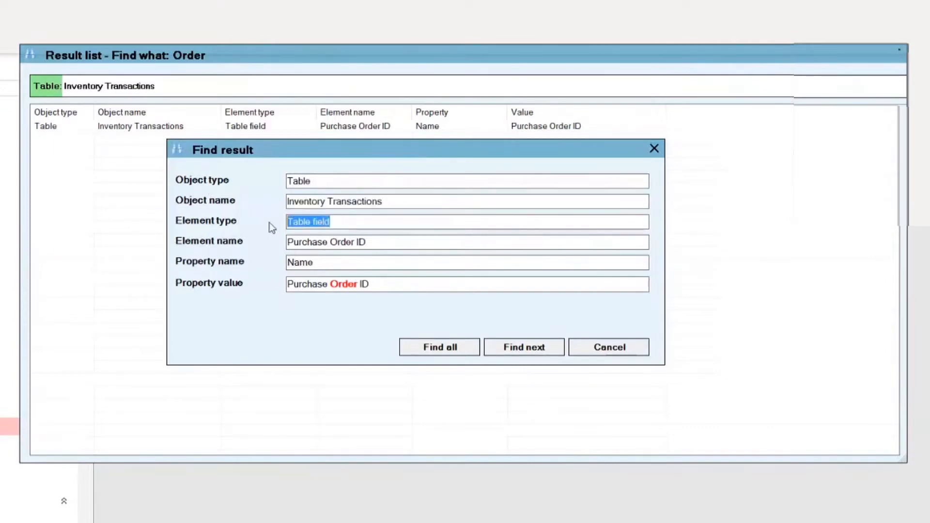
pyautogui.click(390, 246)
pyautogui.moveTo(391, 246); pyautogui.dragTo(263, 245)
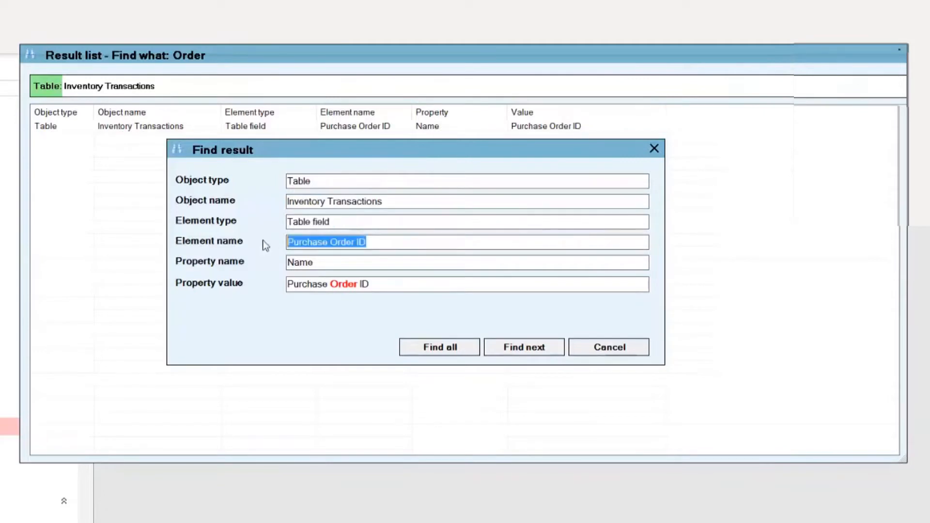
pyautogui.click(365, 259)
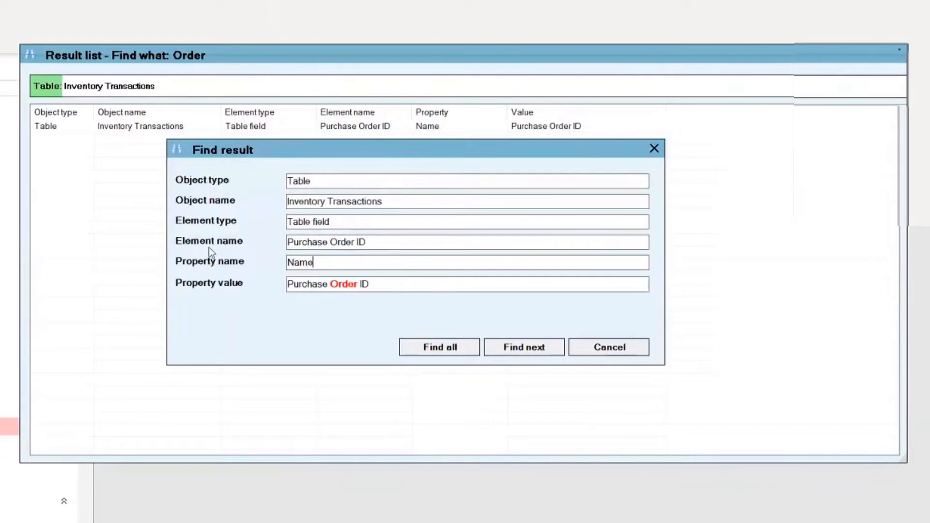
pyautogui.moveTo(320, 262); pyautogui.dragTo(252, 252)
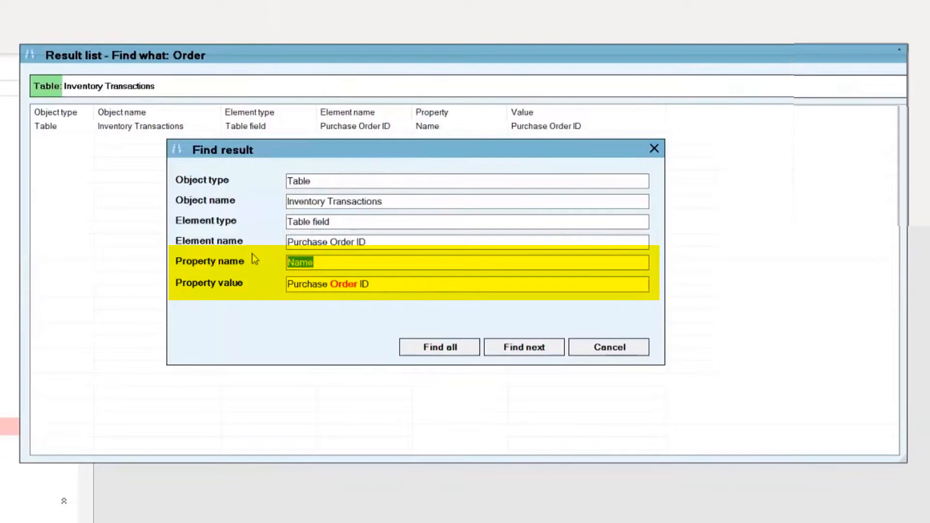
pyautogui.click(404, 289)
pyautogui.doubleClick(343, 285)
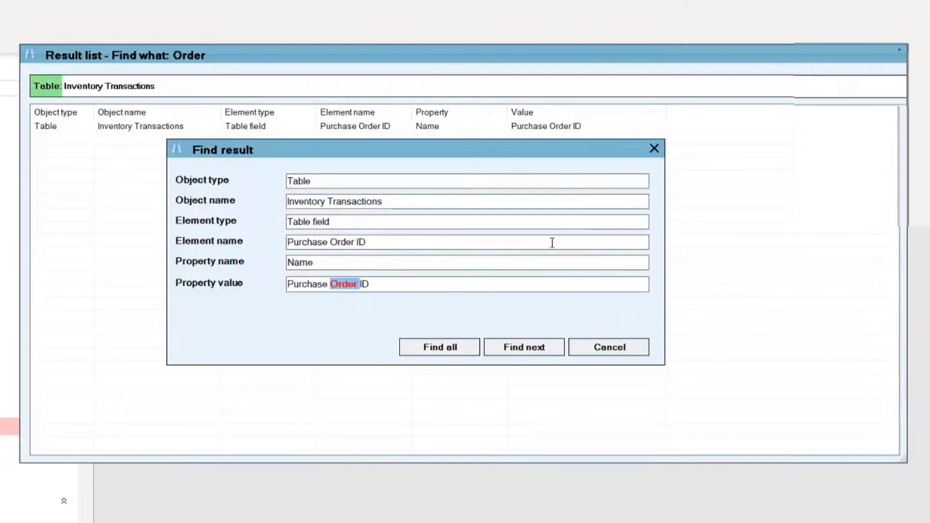
# Step through the next few hits for Order, one at a time, and list all the remaining matches.
pyautogui.click(543, 265)
pyautogui.click(528, 346)
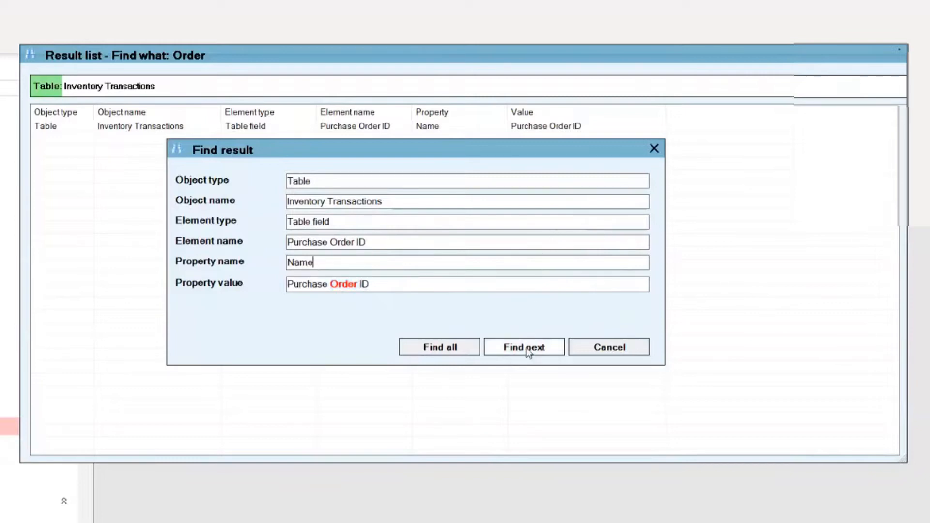
pyautogui.click(575, 350)
pyautogui.click(575, 349)
pyautogui.click(574, 350)
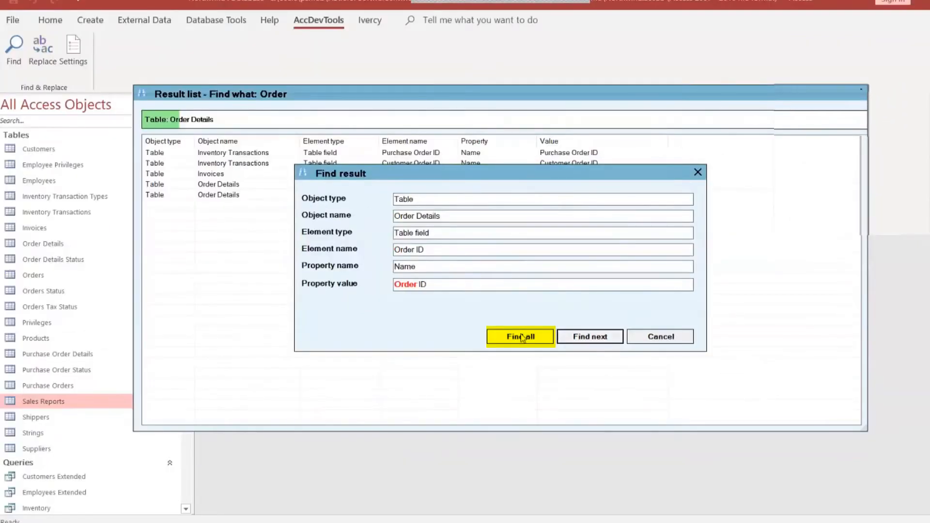
pyautogui.click(521, 338)
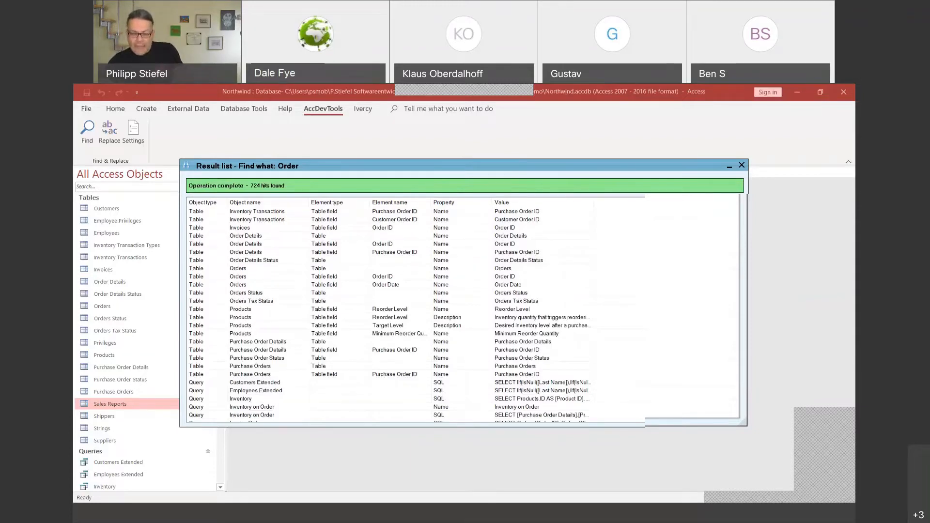
# Fit the Value column to its content and go to the Supplier IDs RowSource hit in the Supplier Products Subform.
pyautogui.scroll(-15, 415, 310)
pyautogui.scroll(-20, 415, 310)
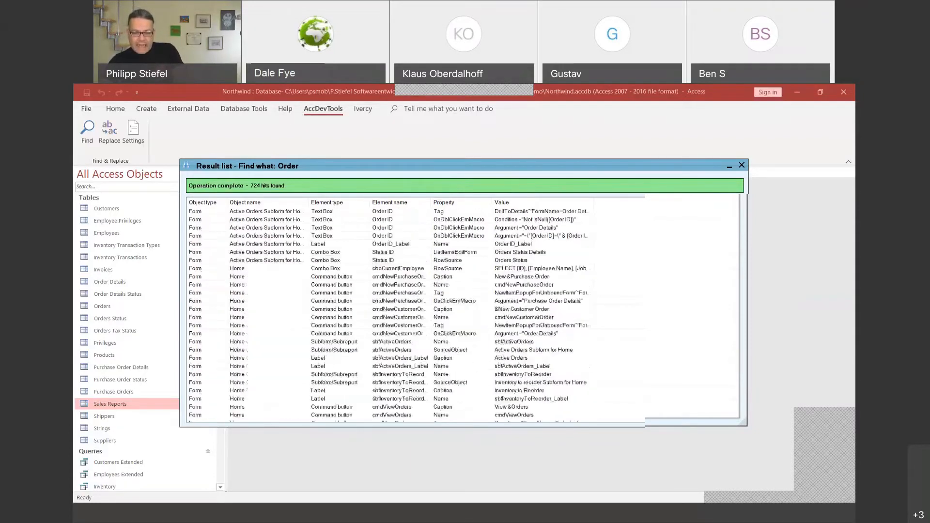
pyautogui.scroll(-15, 415, 310)
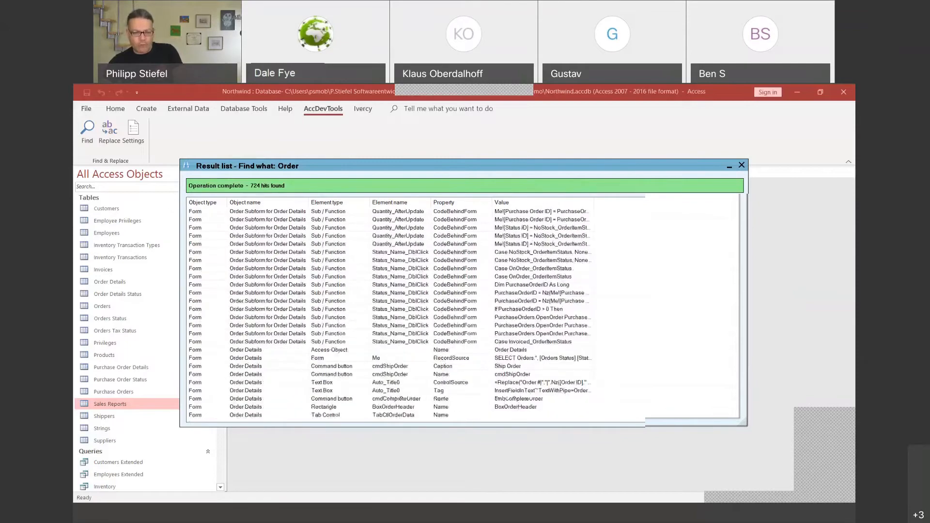
pyautogui.scroll(-20, 415, 310)
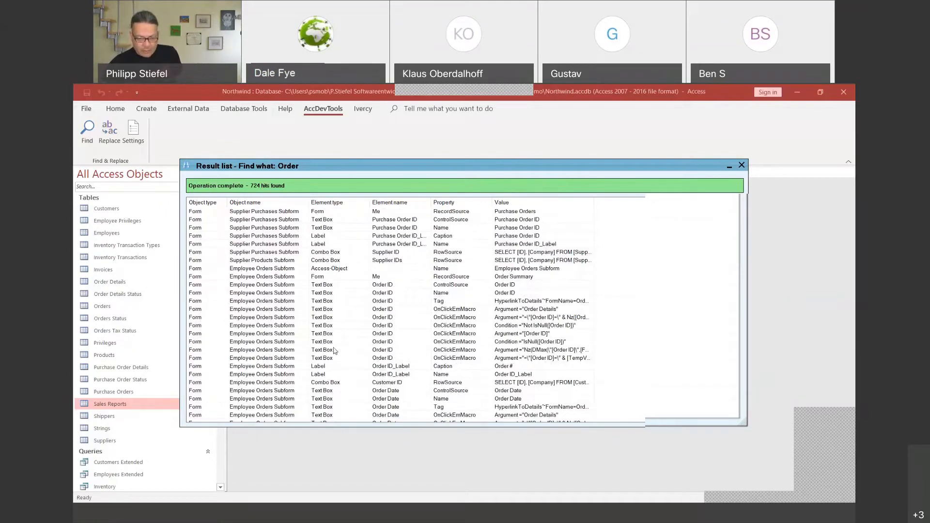
pyautogui.click(293, 262)
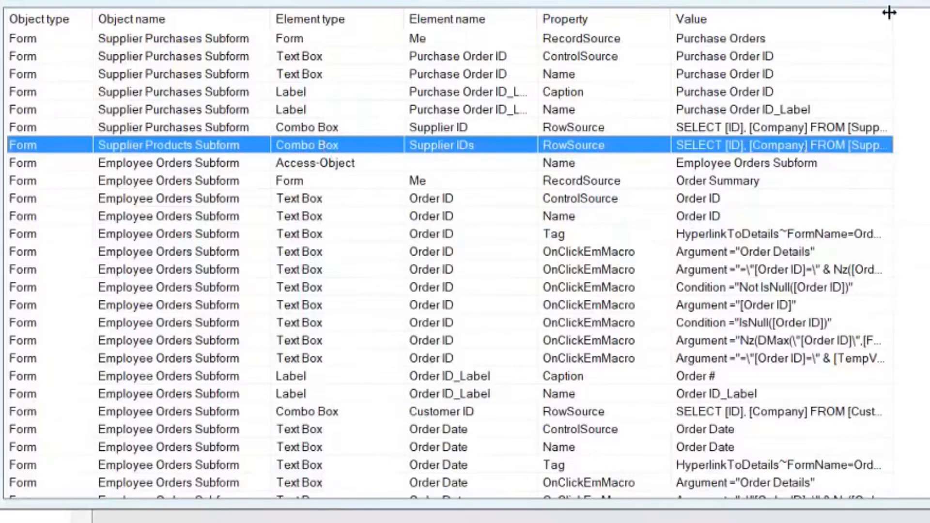
pyautogui.doubleClick(893, 17)
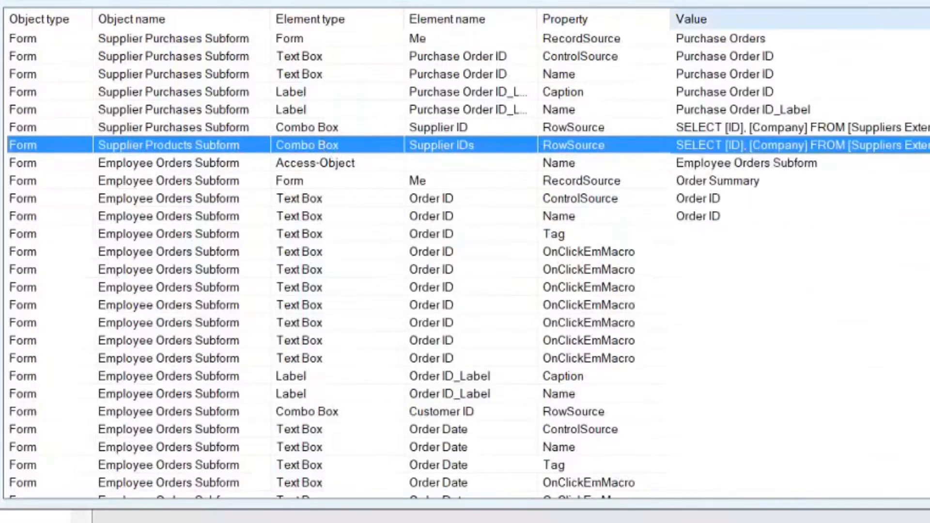
pyautogui.doubleClick(865, 148)
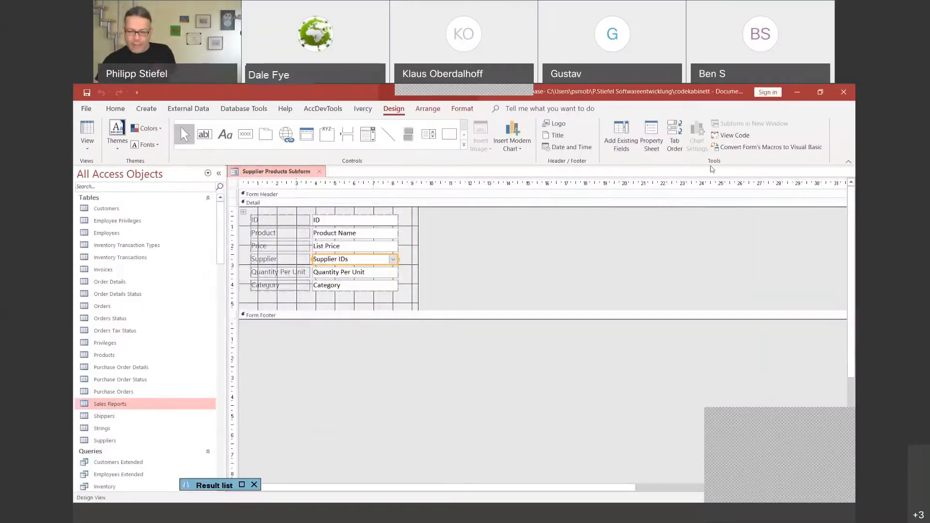
# Show the Supplier IDs combo box's data properties and inspect the ORDER keyword in its Row Source statement.
pyautogui.click(646, 142)
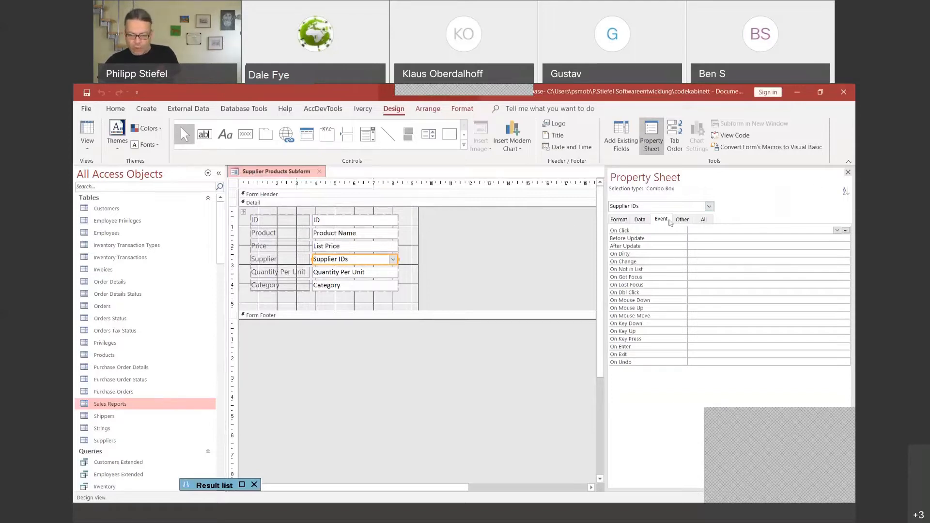
pyautogui.click(640, 219)
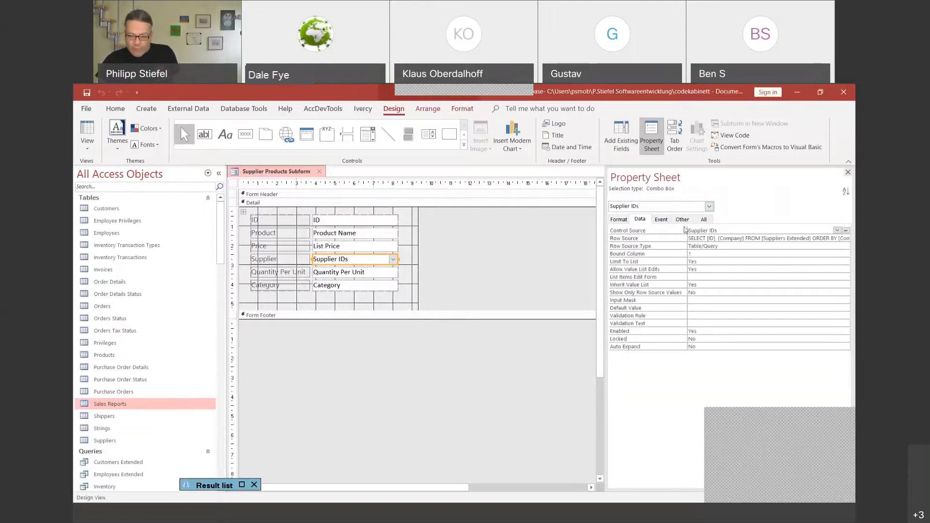
pyautogui.moveTo(606, 247); pyautogui.dragTo(516, 247)
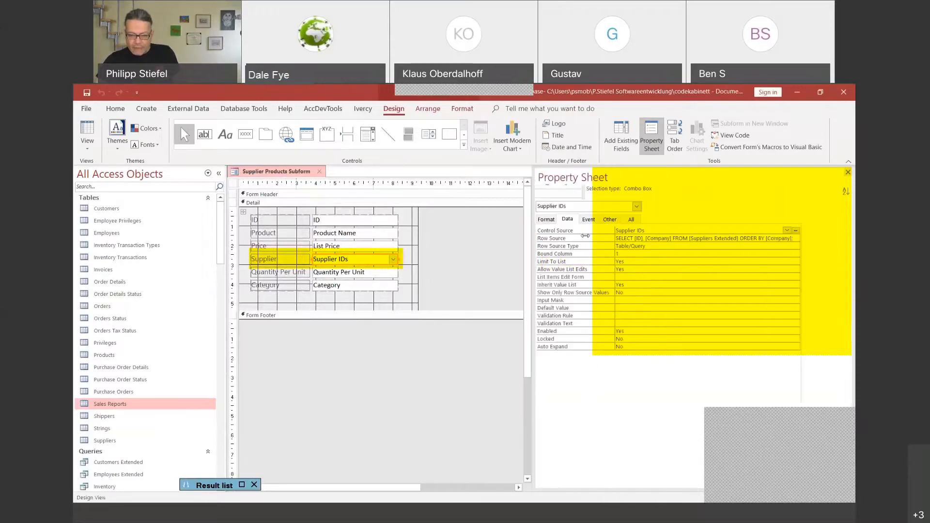
pyautogui.rightClick(702, 239)
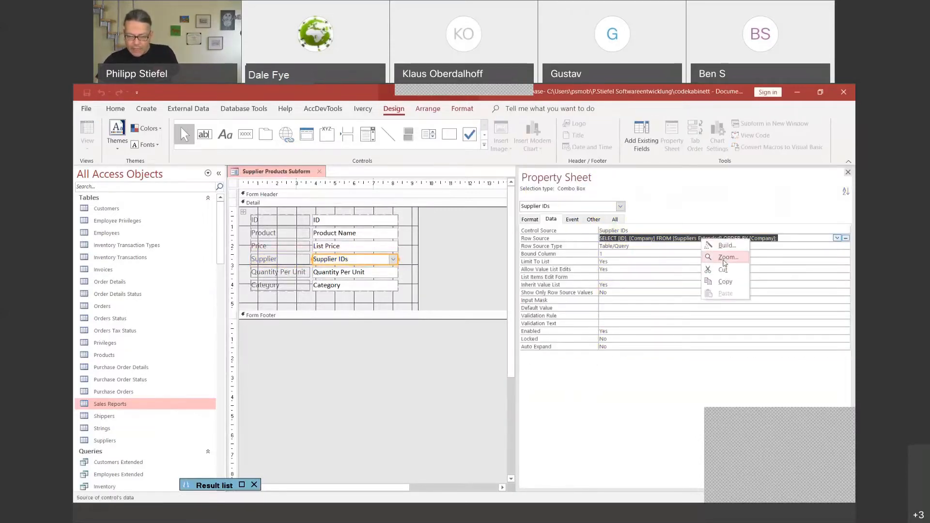
pyautogui.click(726, 258)
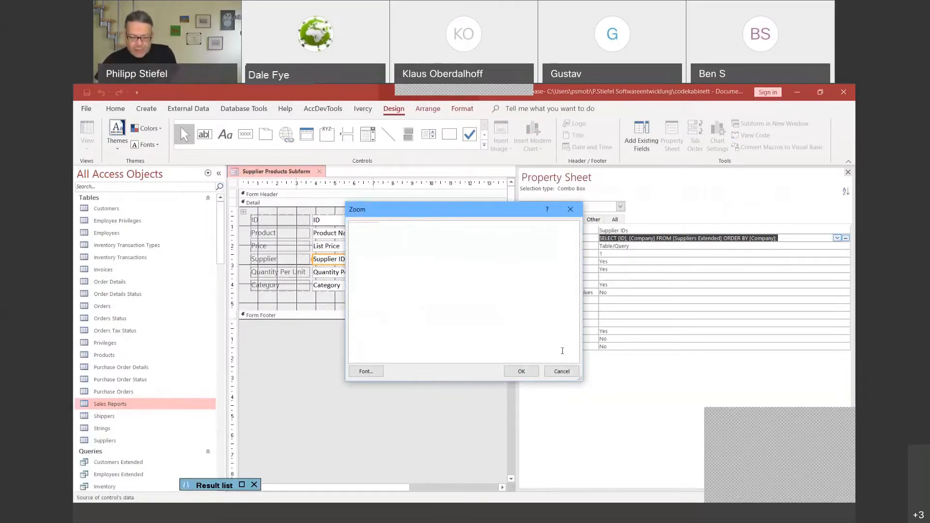
pyautogui.click(561, 372)
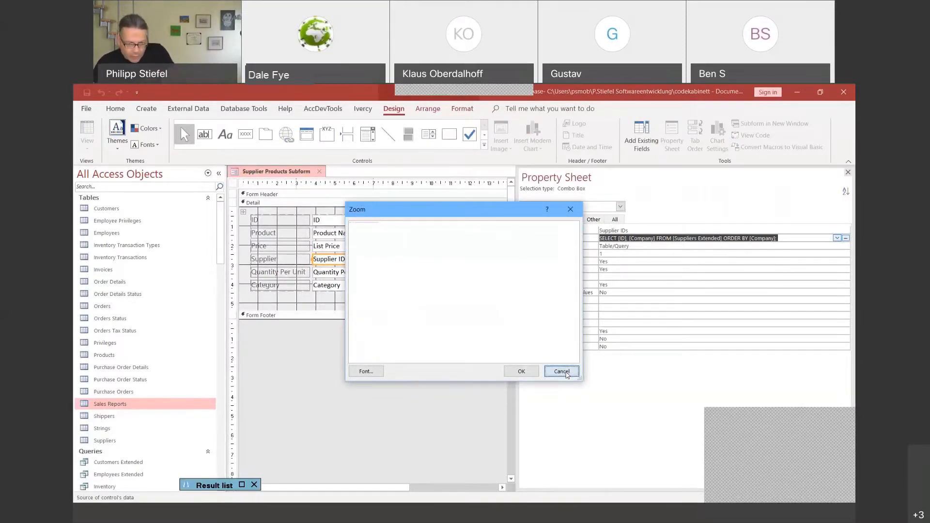
pyautogui.click(712, 260)
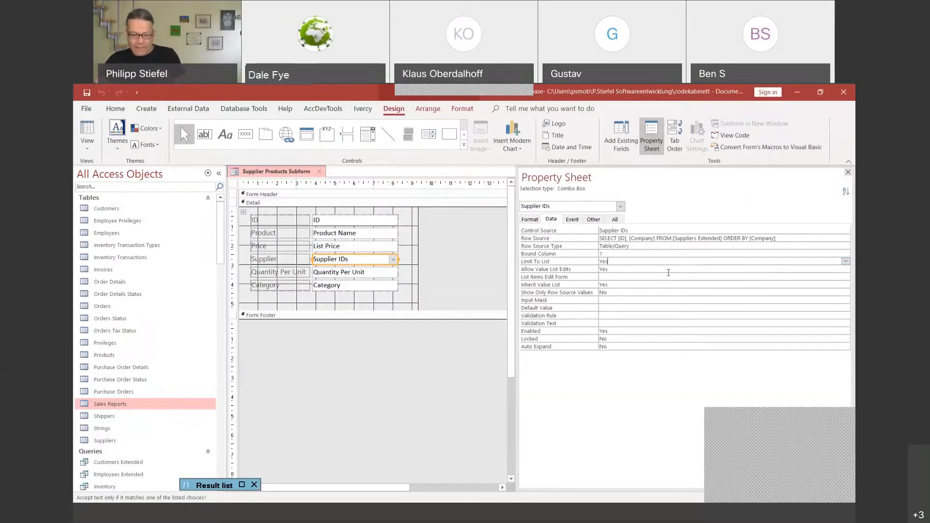
pyautogui.doubleClick(732, 238)
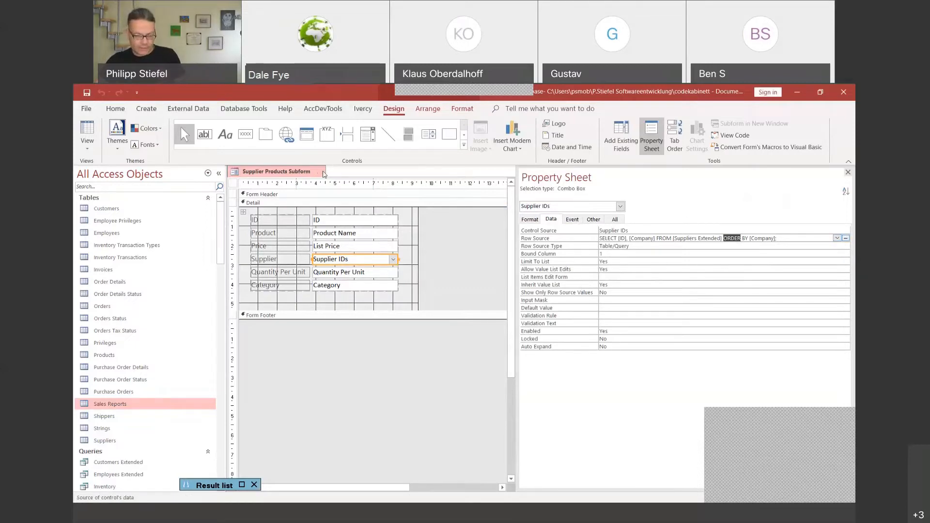
# Close the Supplier Products Subform and restore the minimized result list.
pyautogui.click(320, 172)
pyautogui.click(468, 326)
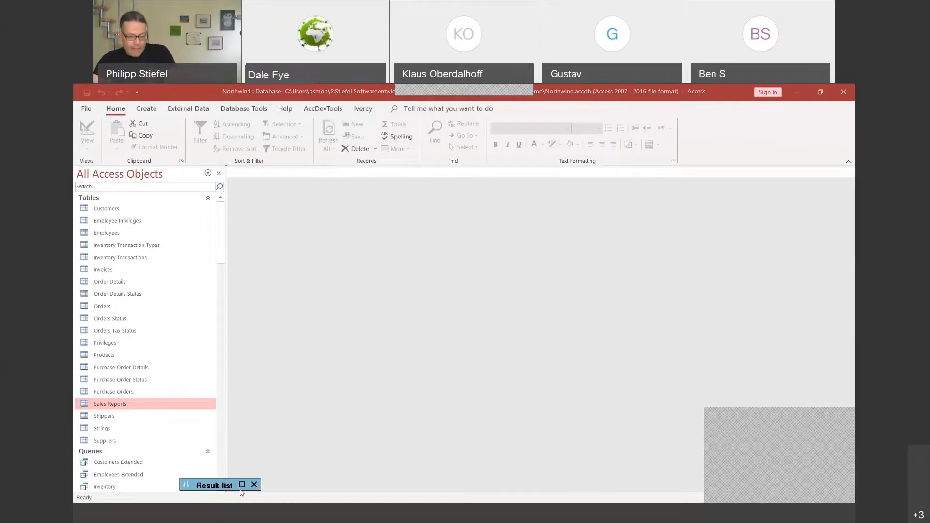
pyautogui.click(242, 485)
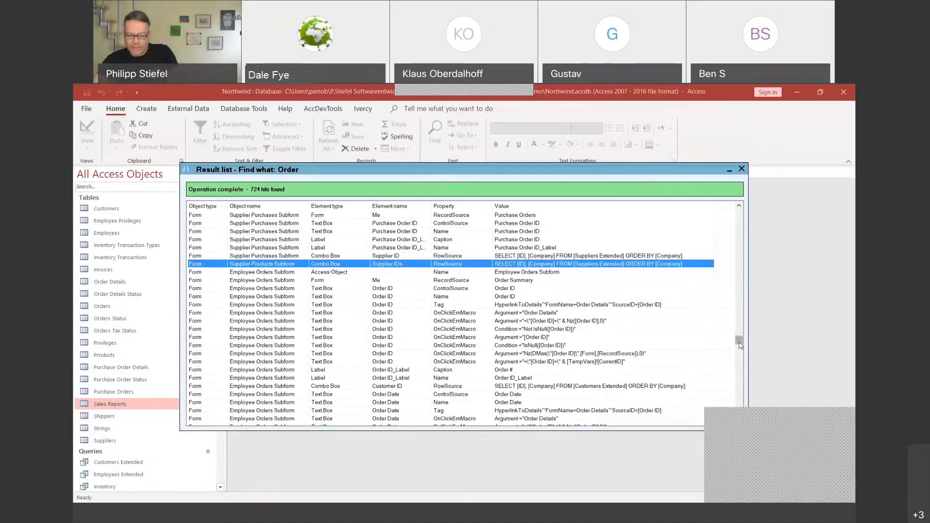
# View the details of the Supplier ID RowSource hit in the Supplier Purchases Subform, close them and reselect the hit.
pyautogui.click(451, 258)
pyautogui.rightClick(452, 262)
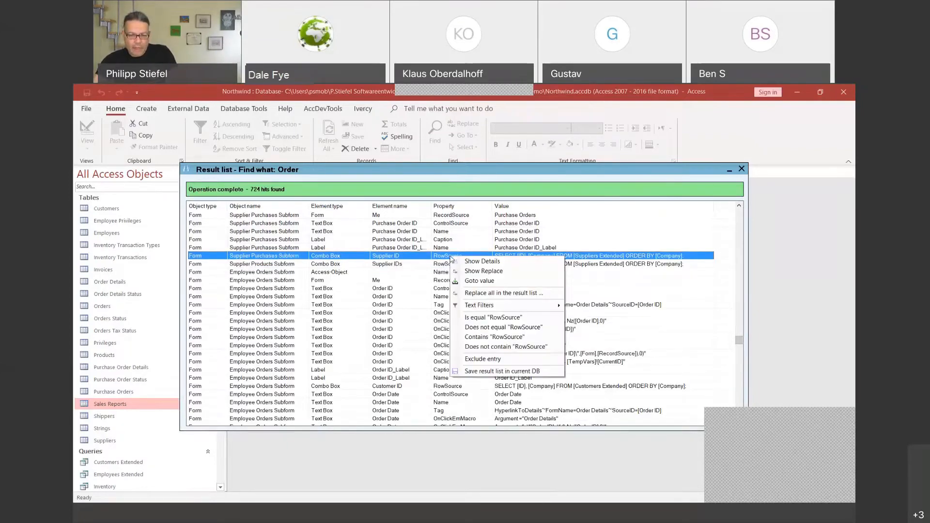
pyautogui.click(482, 262)
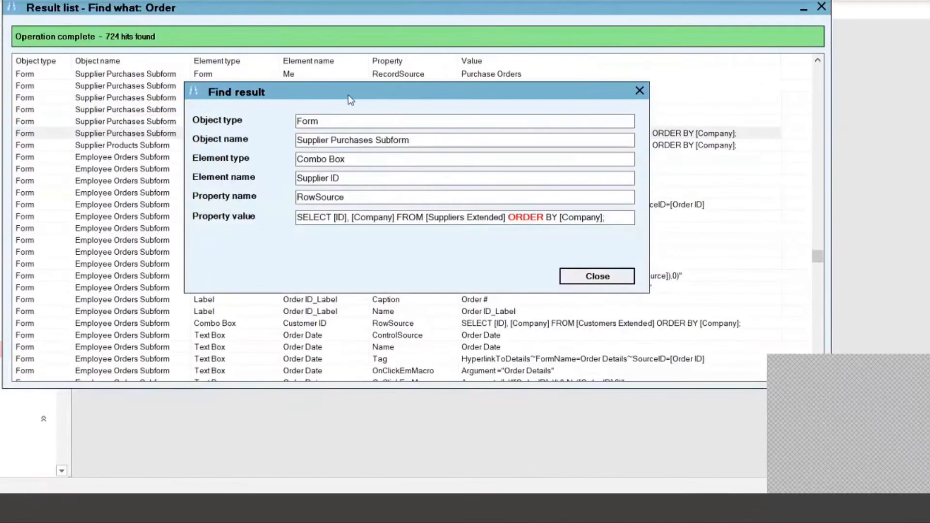
pyautogui.moveTo(350, 96); pyautogui.dragTo(321, 88)
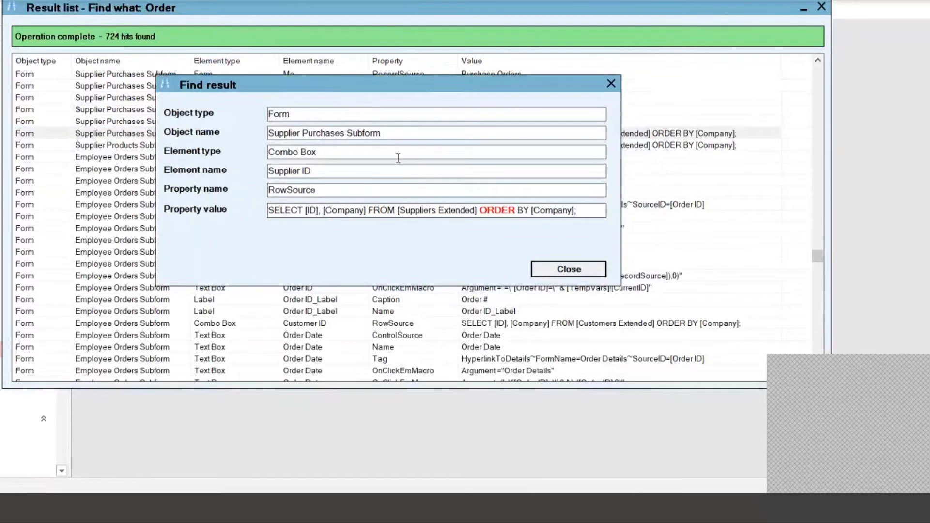
pyautogui.doubleClick(496, 210)
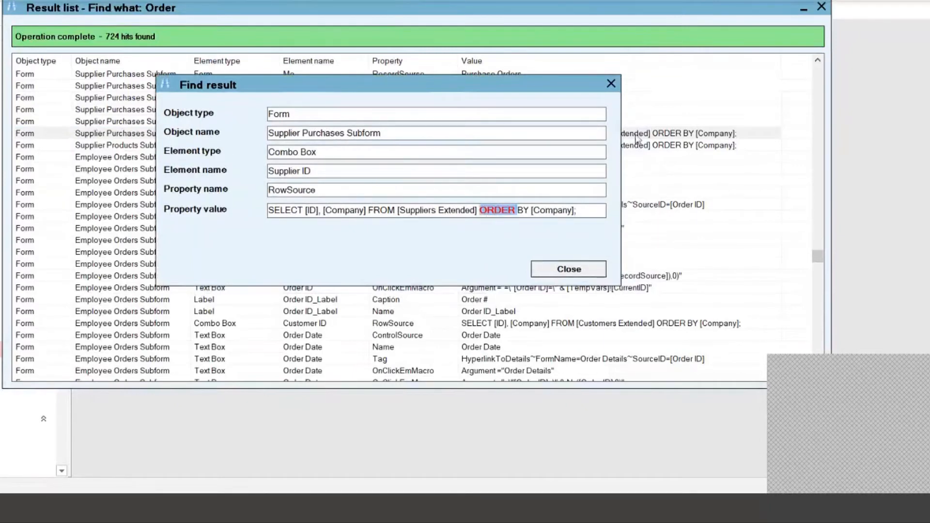
pyautogui.click(611, 85)
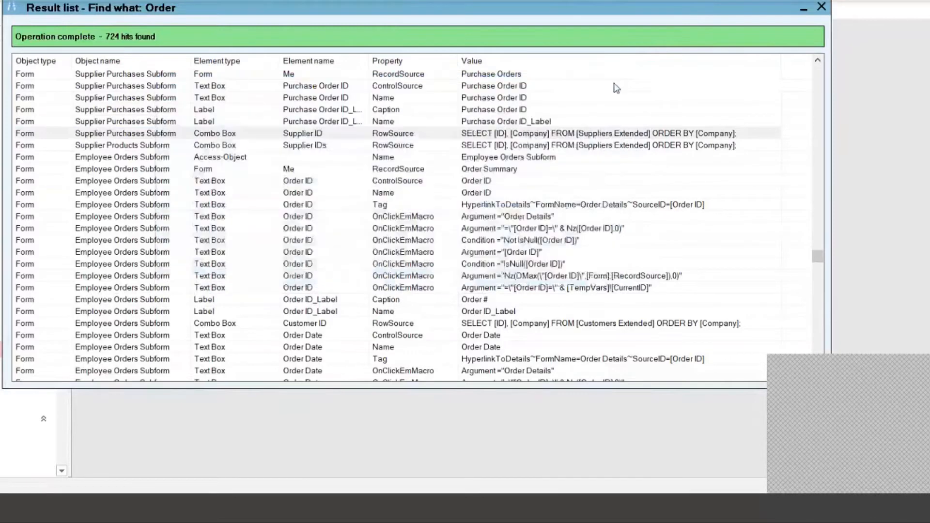
pyautogui.click(308, 135)
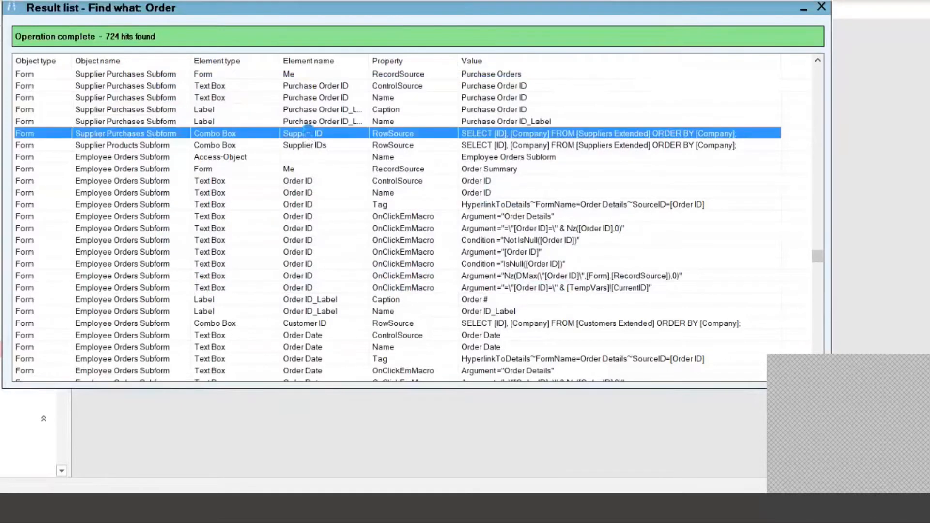
# Go to the Supplier ID RowSource hit in the Supplier Purchases Subform, close the form without saving and restore the result list.
pyautogui.doubleClick(310, 135)
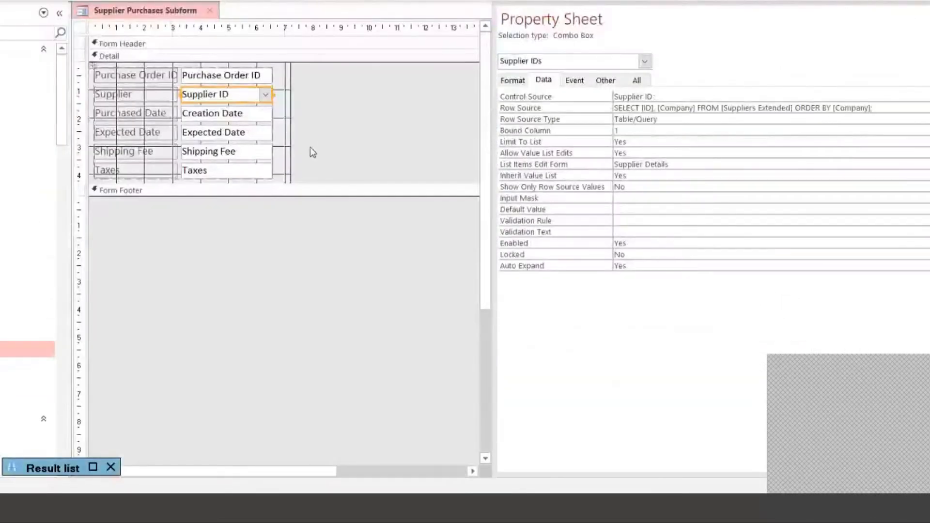
pyautogui.click(208, 11)
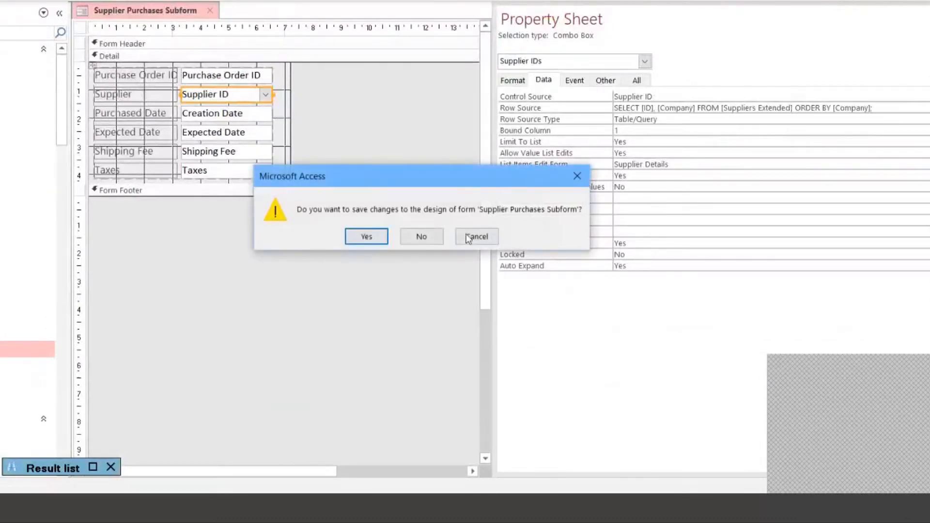
pyautogui.click(421, 236)
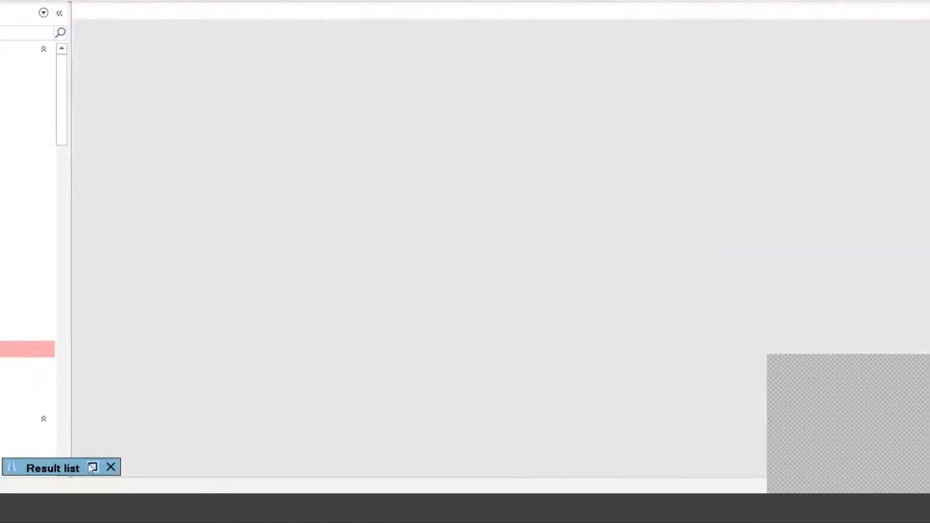
pyautogui.click(92, 468)
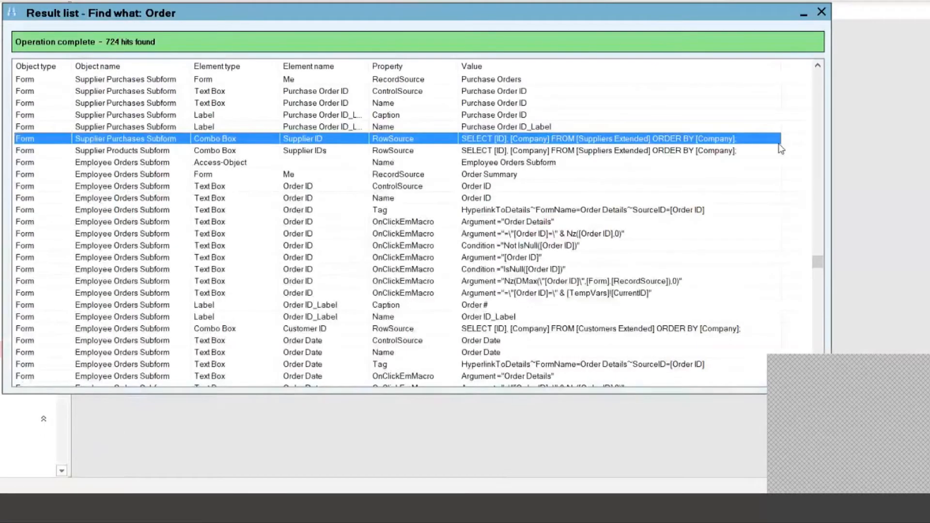
# Look through the report, macro and module hits and select the Delete All Data macro hit that deletes from [Order Details].
pyautogui.moveTo(818, 260); pyautogui.dragTo(825, 296)
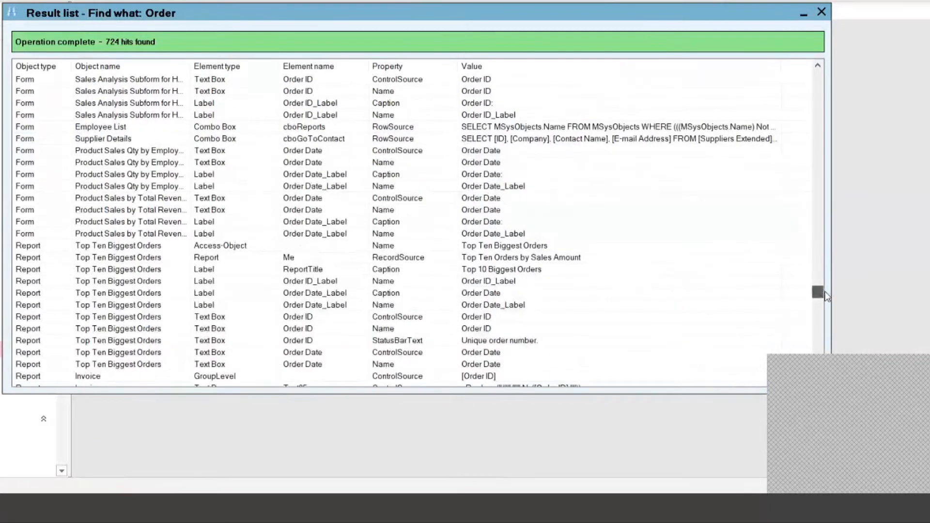
pyautogui.scroll(-1, 825, 296)
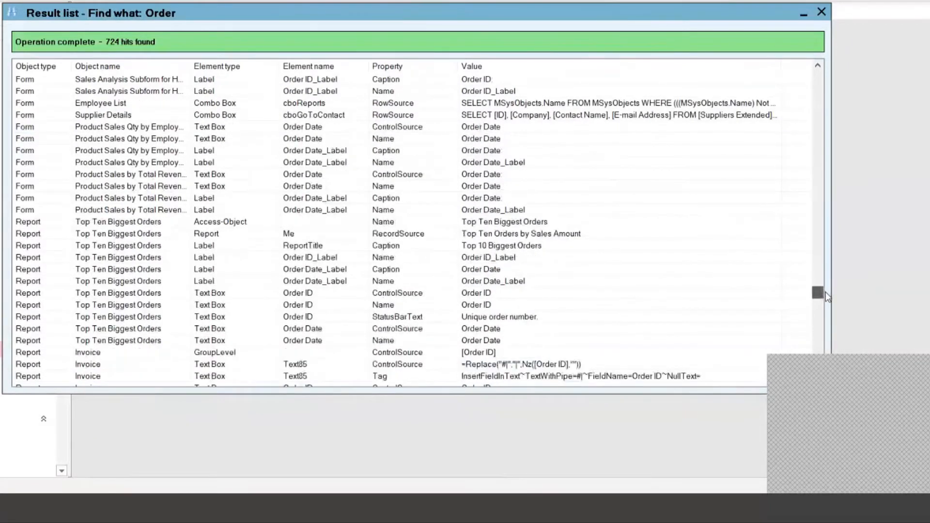
pyautogui.scroll(-15, 826, 297)
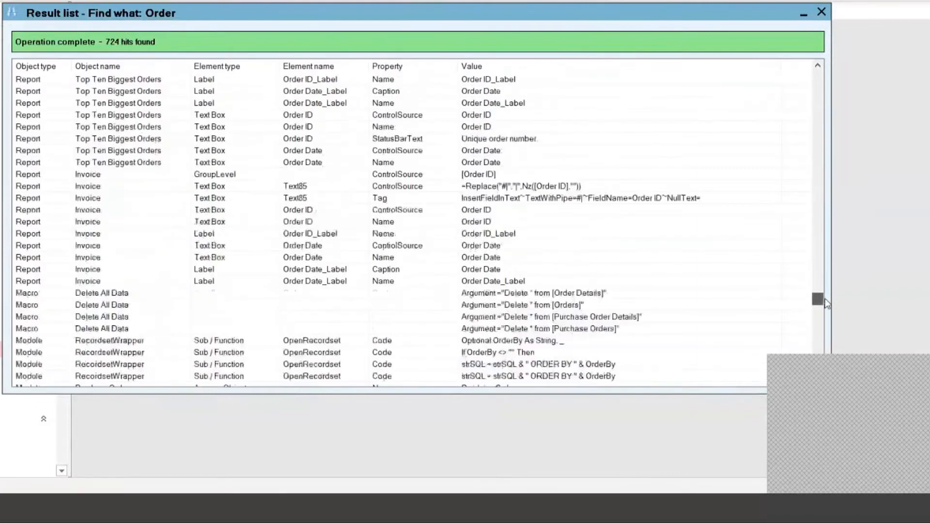
pyautogui.click(191, 223)
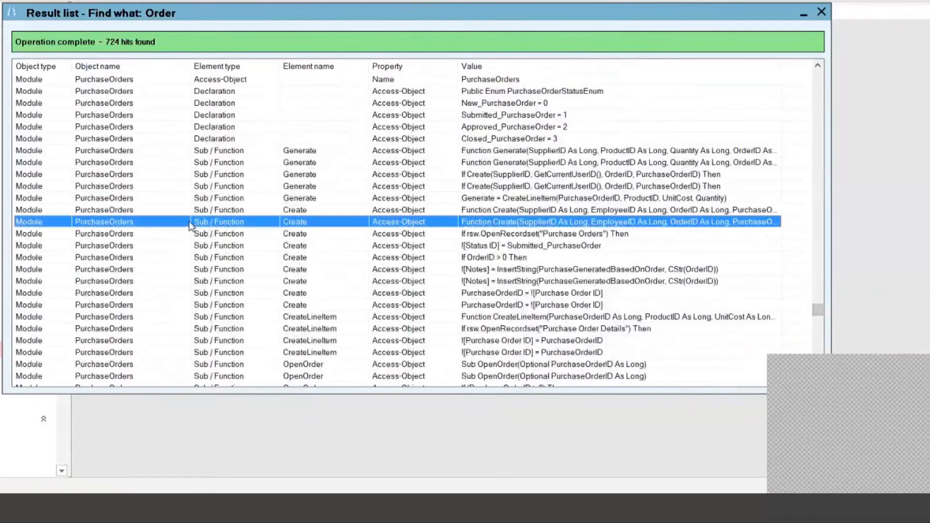
pyautogui.scroll(5, 185, 204)
pyautogui.click(75, 176)
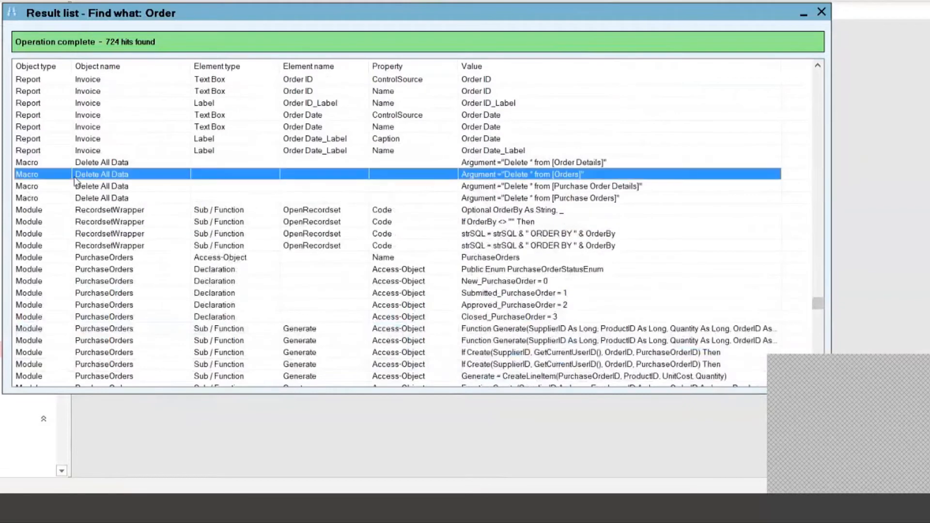
pyautogui.click(60, 162)
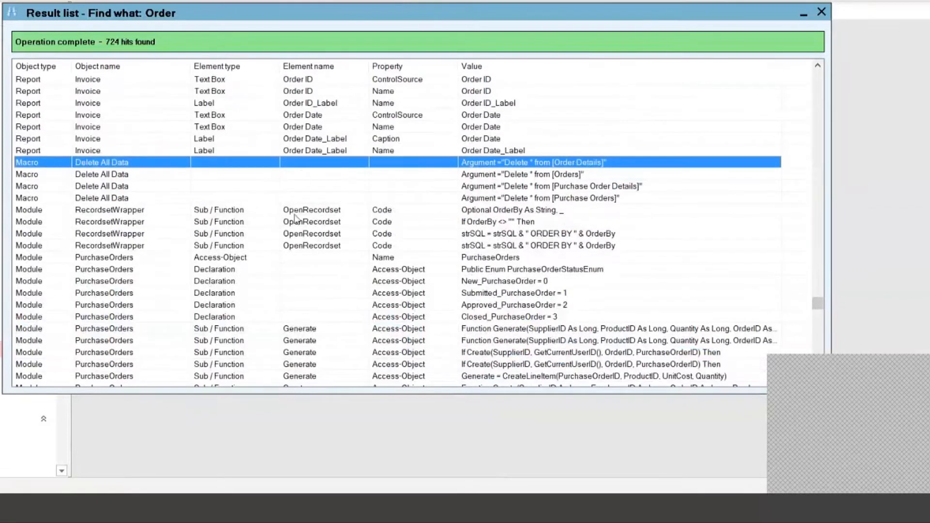
# Go to the rsw.OpenRecordset("Purchase Orders") hit in the Create function of the PurchaseOrders module.
pyautogui.scroll(-4, 278, 222)
pyautogui.click(274, 268)
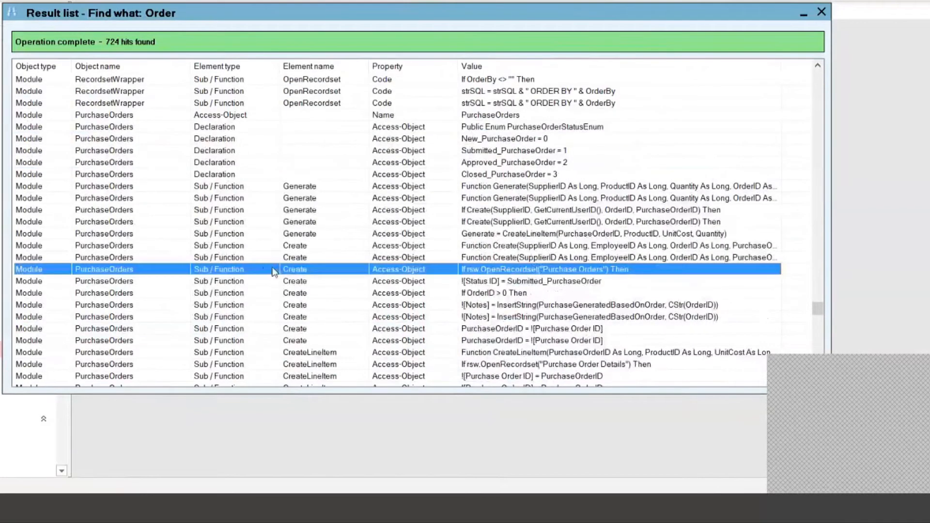
pyautogui.doubleClick(533, 268)
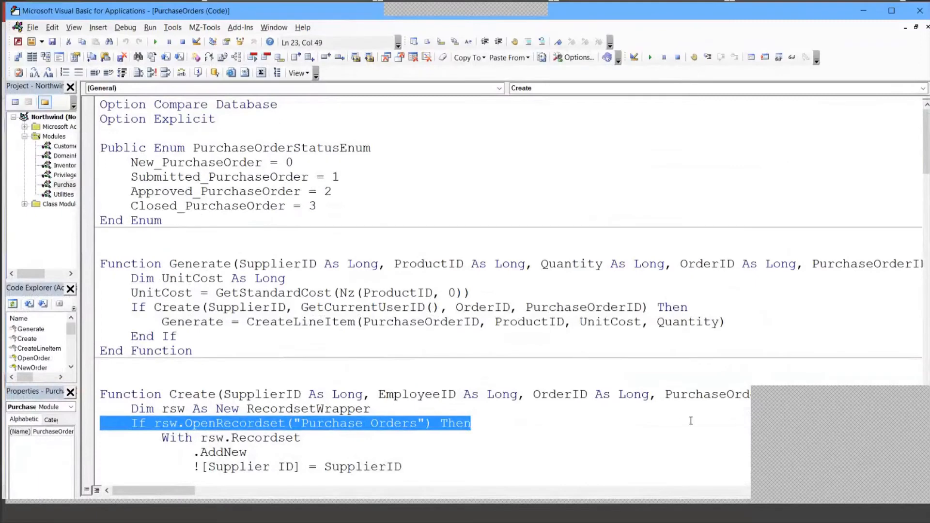
pyautogui.moveTo(497, 19)
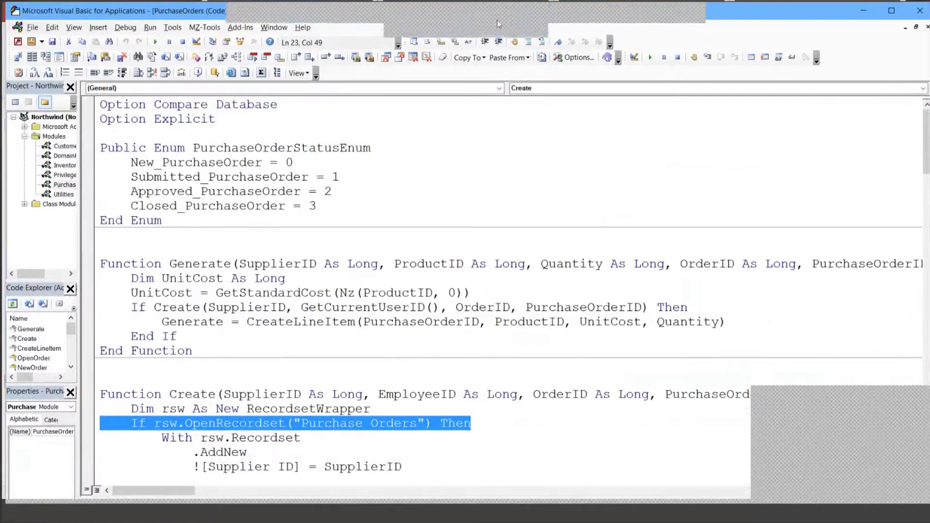
pyautogui.click(378, 22)
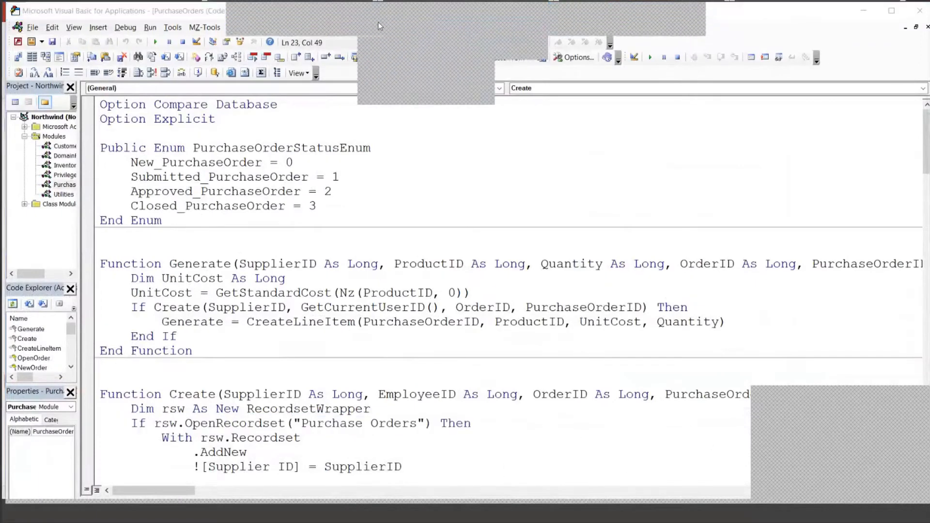
pyautogui.click(393, 49)
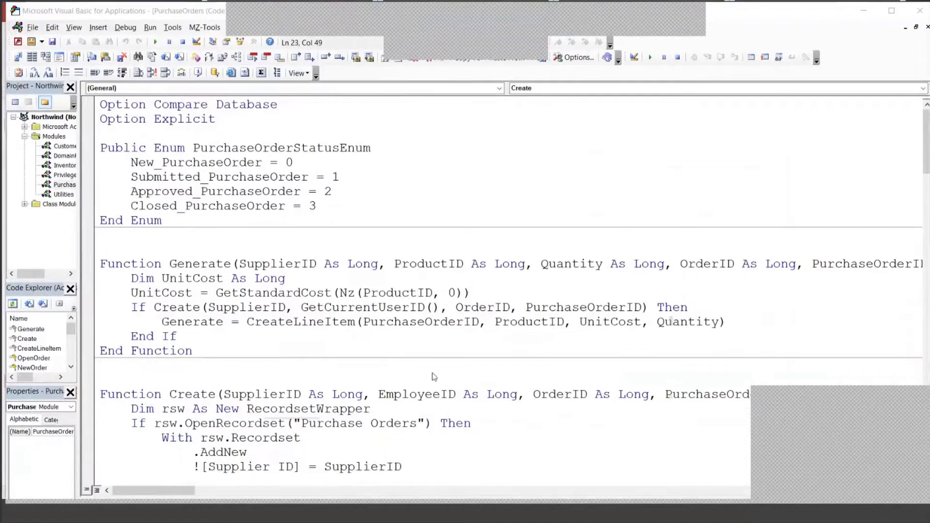
pyautogui.click(778, 224)
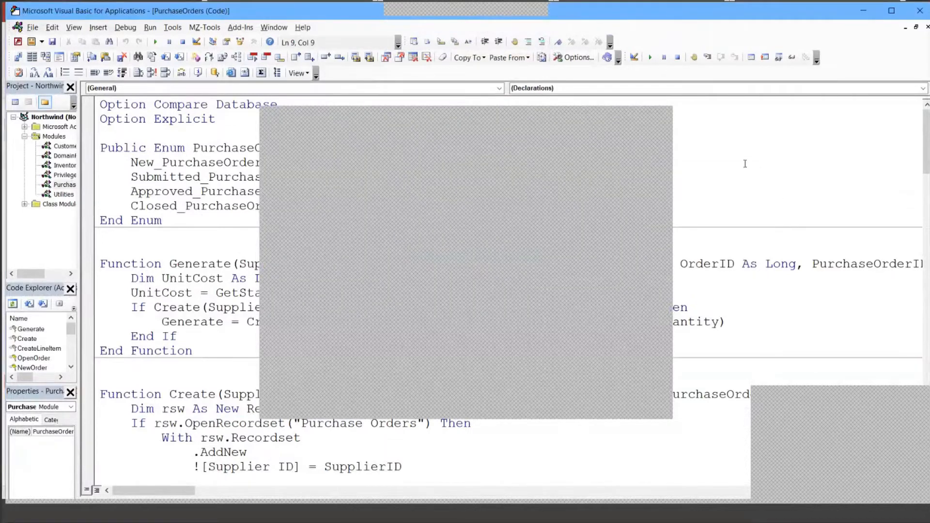
pyautogui.click(703, 184)
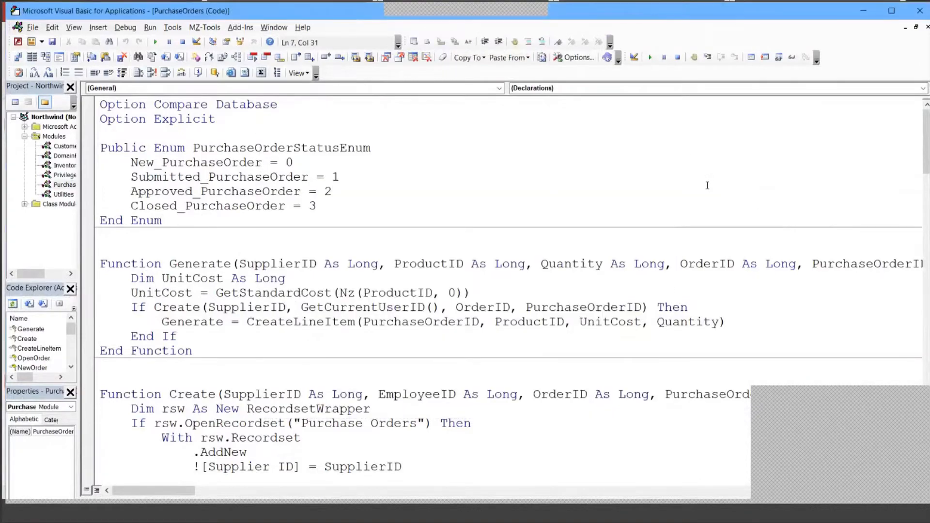
pyautogui.scroll(-2, 702, 193)
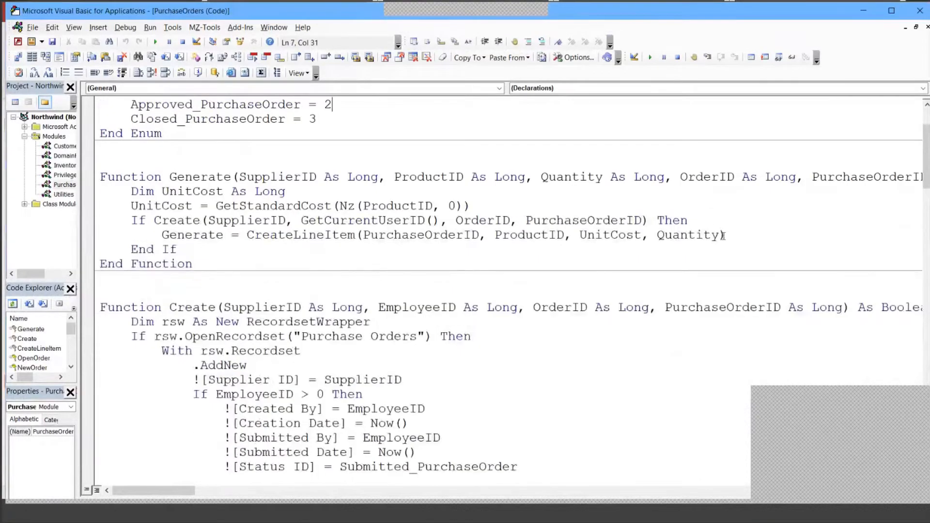
pyautogui.scroll(2, 739, 244)
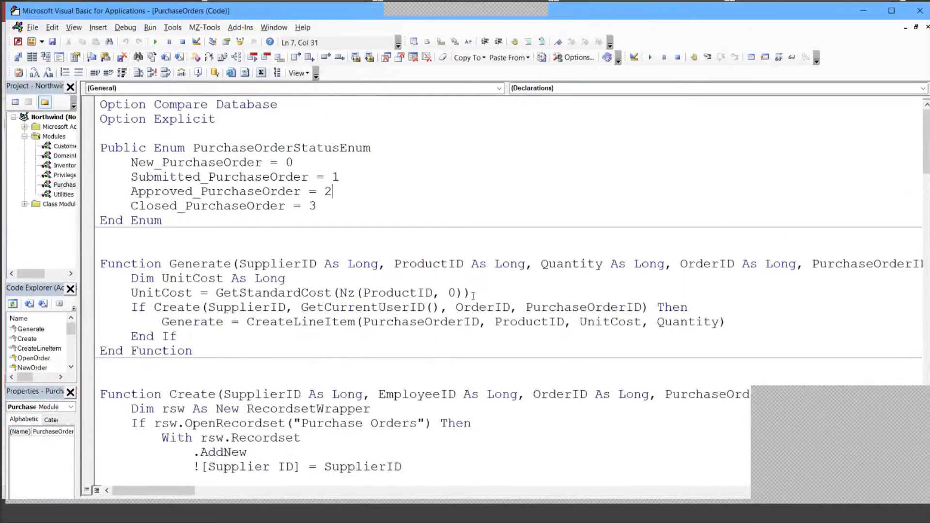
# Return to the result list, go to the CreateLineItem function declaration hit in the PurchaseOrders module and inspect the highlighted code line.
pyautogui.click(585, 517)
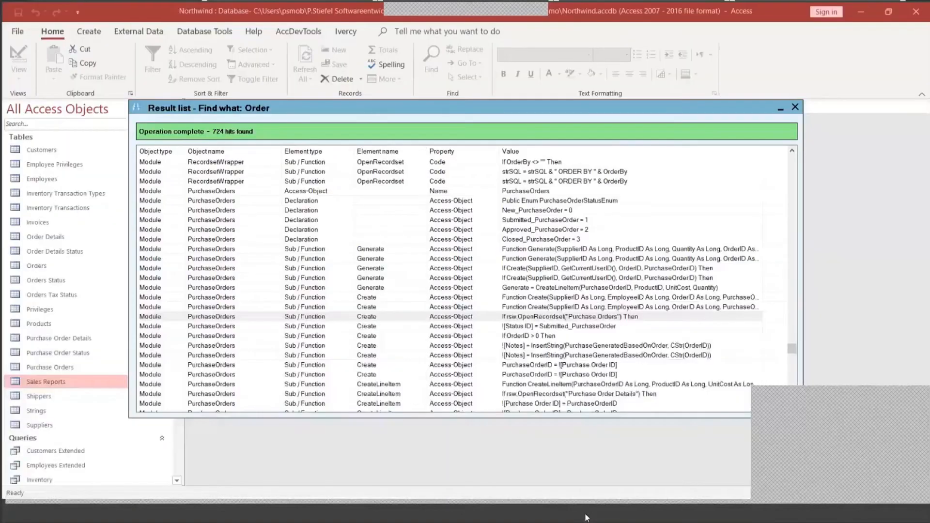
pyautogui.click(558, 365)
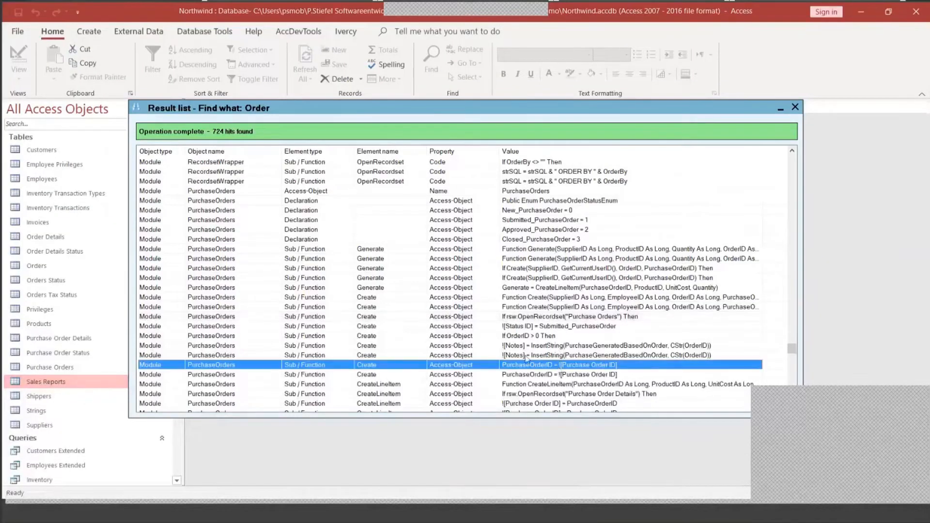
pyautogui.scroll(-1, 460, 341)
pyautogui.scroll(-2, 460, 341)
pyautogui.click(383, 298)
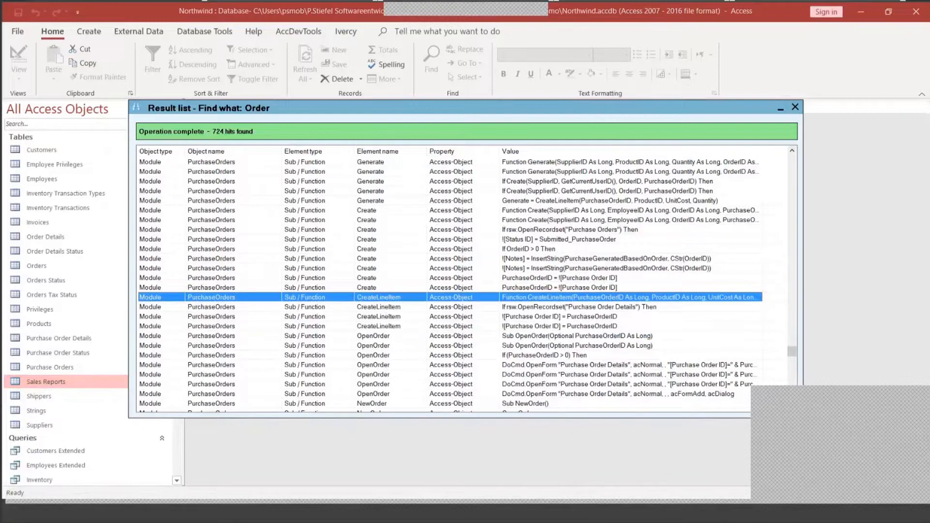
pyautogui.doubleClick(452, 297)
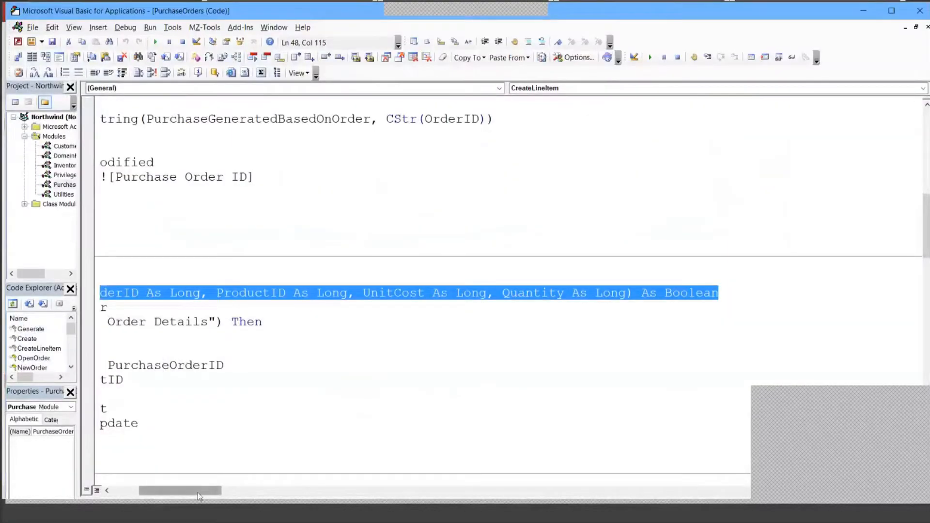
pyautogui.moveTo(198, 495); pyautogui.dragTo(172, 495)
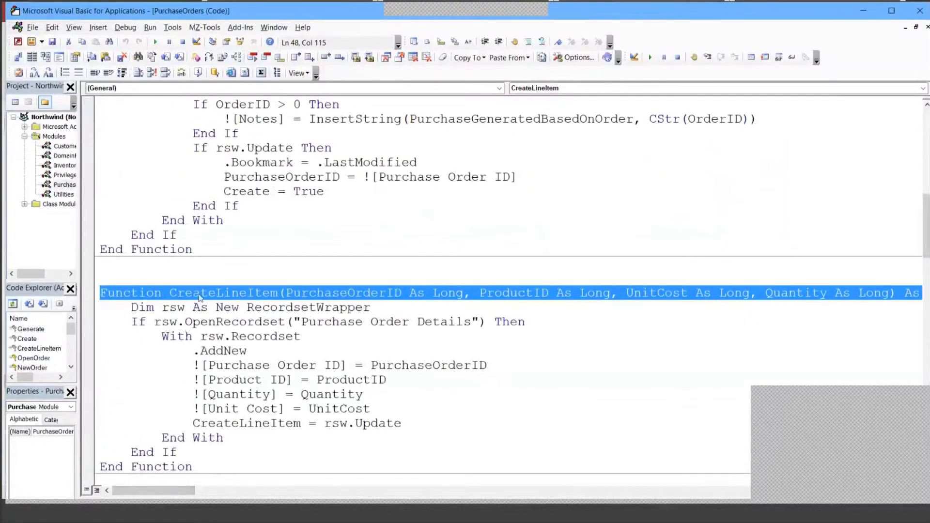
pyautogui.click(281, 250)
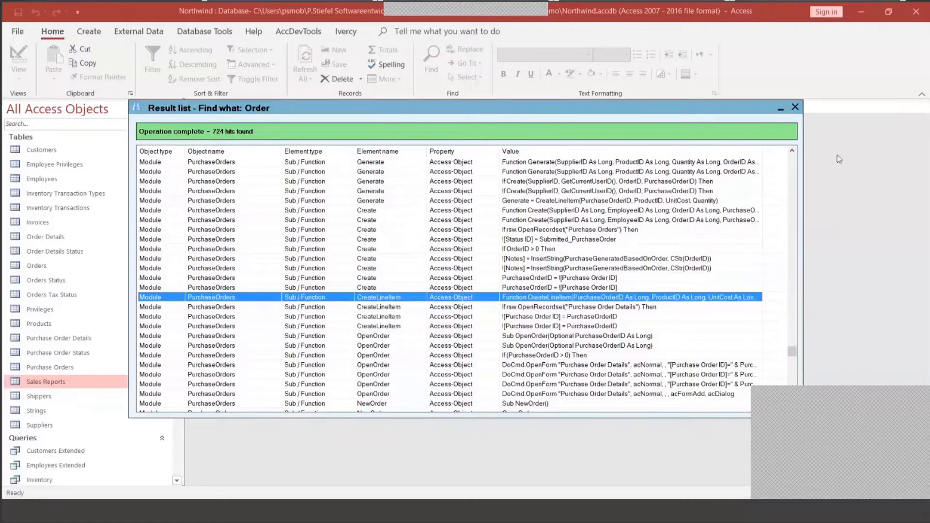
# Close the result list and set the Find dialog to search for Orders in the Current Database.
pyautogui.click(795, 107)
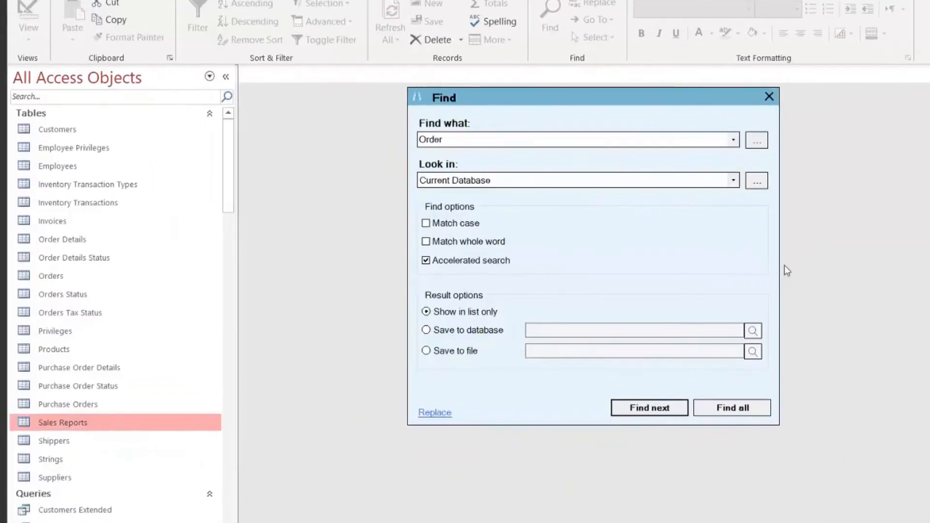
pyautogui.click(583, 144)
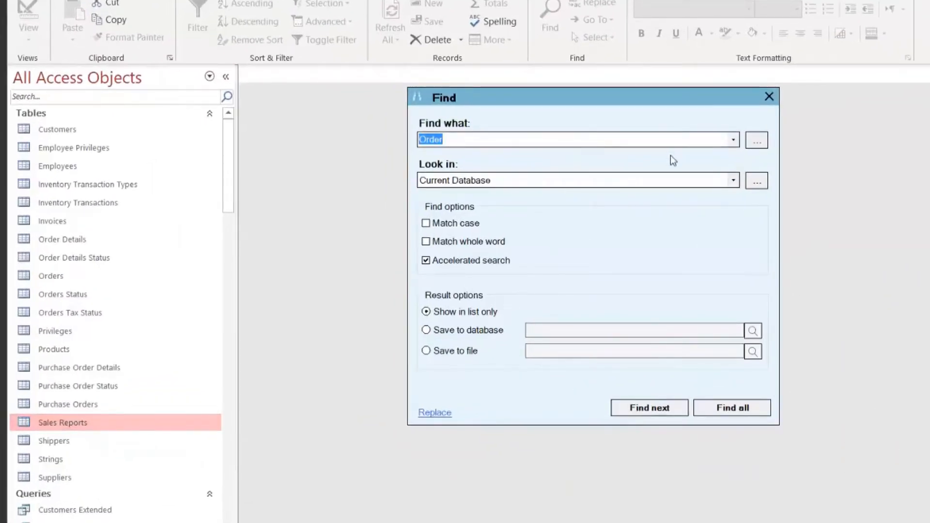
pyautogui.click(588, 141)
pyautogui.write('s')
pyautogui.click(734, 181)
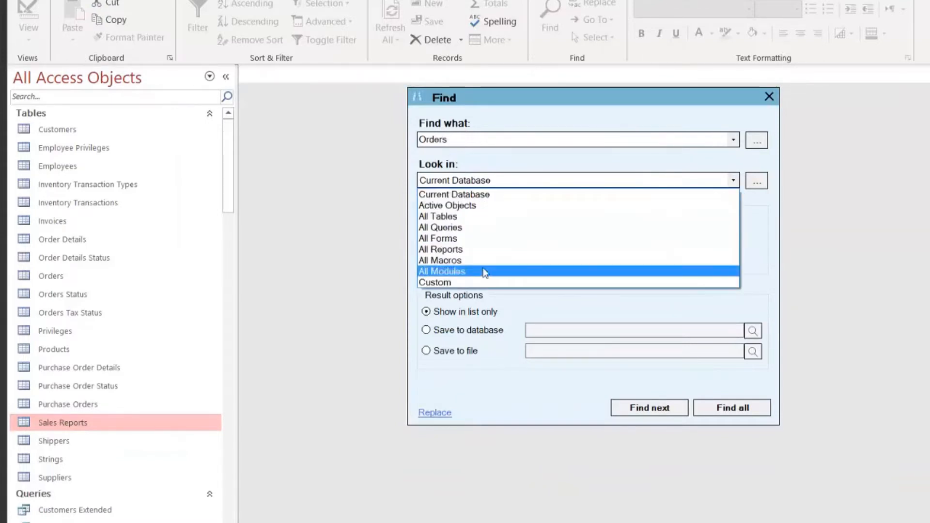
pyautogui.click(496, 195)
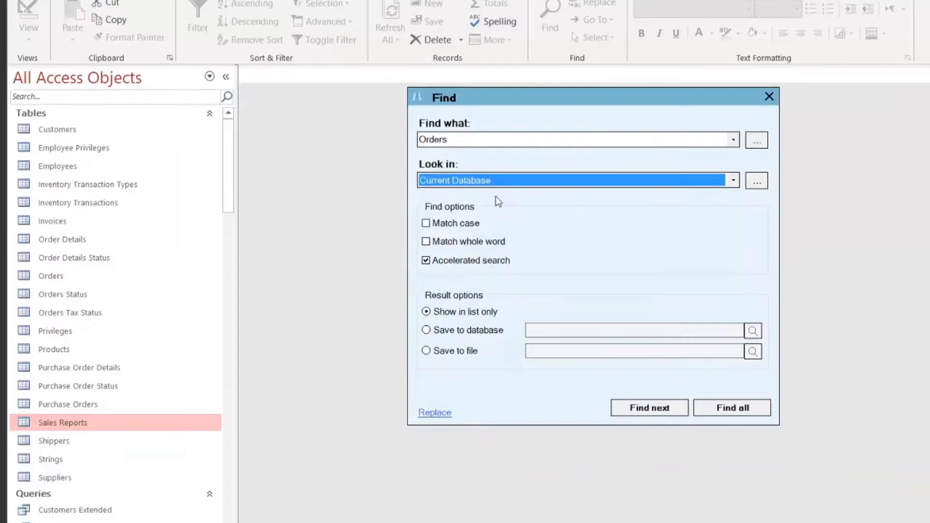
# Move the Find dialog aside and open the Customer Details form in Design View.
pyautogui.moveTo(477, 99); pyautogui.dragTo(585, 100)
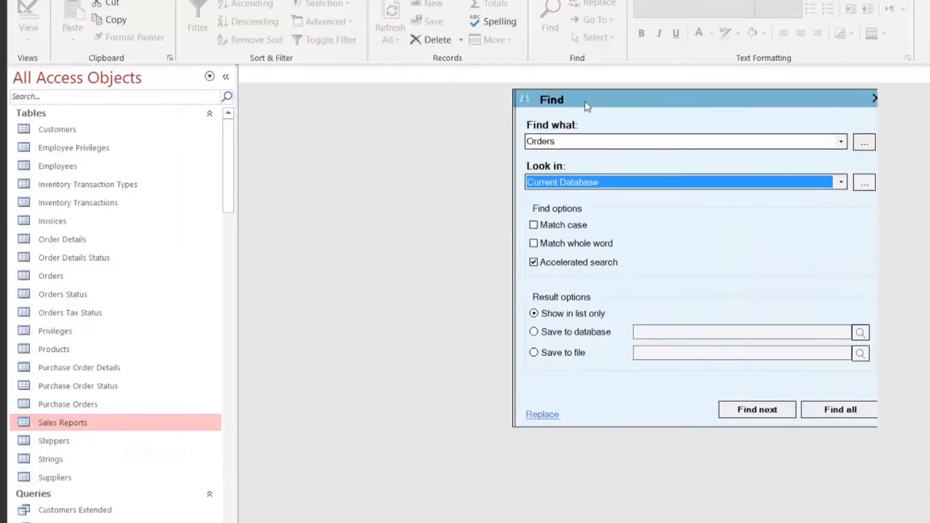
pyautogui.click(230, 444)
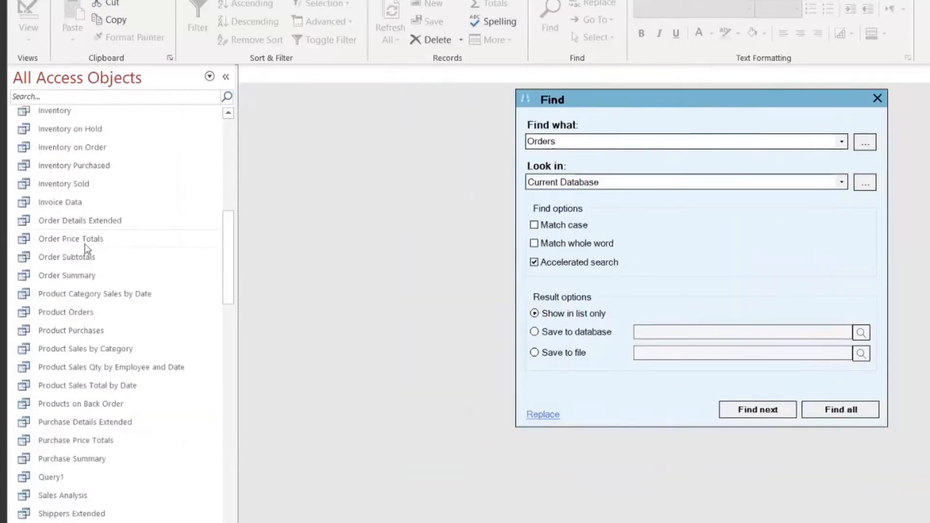
pyautogui.rightClick(88, 224)
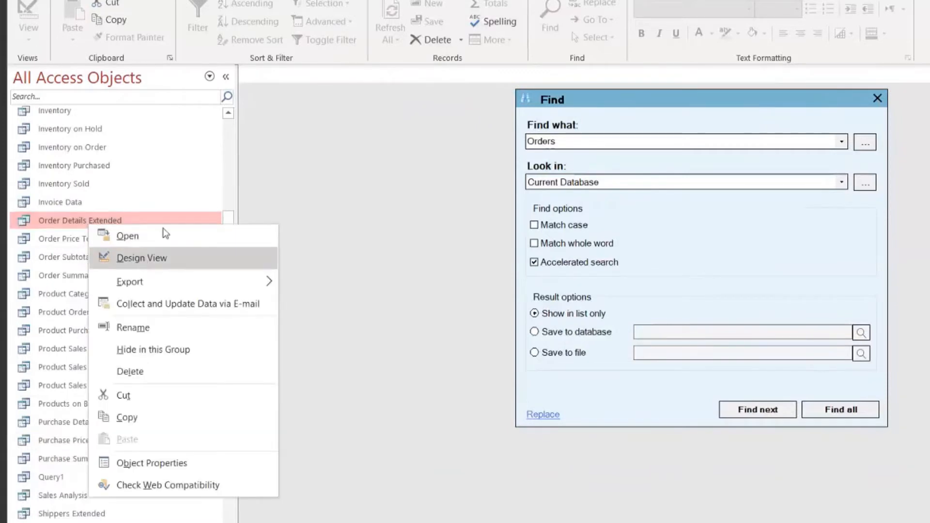
pyautogui.click(228, 210)
pyautogui.moveTo(228, 210); pyautogui.dragTo(243, 377)
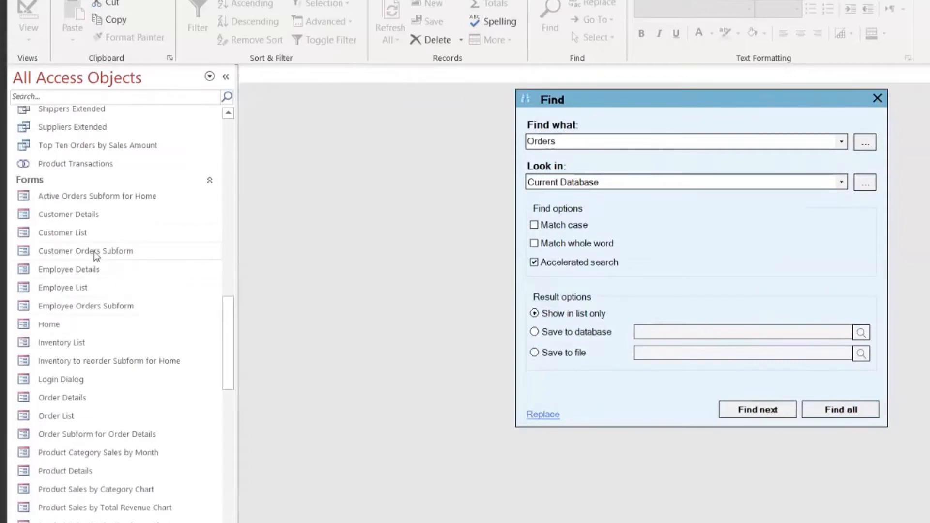
pyautogui.click(87, 217)
pyautogui.rightClick(86, 219)
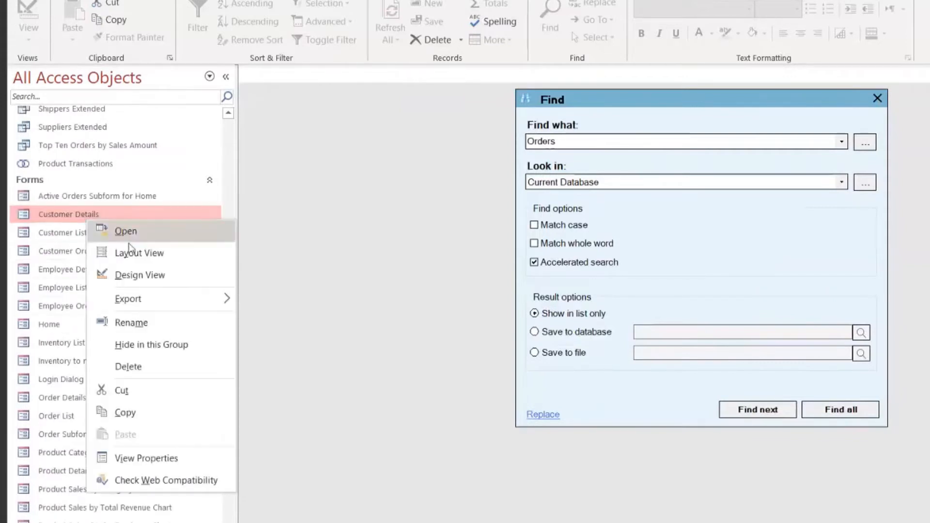
pyautogui.click(130, 276)
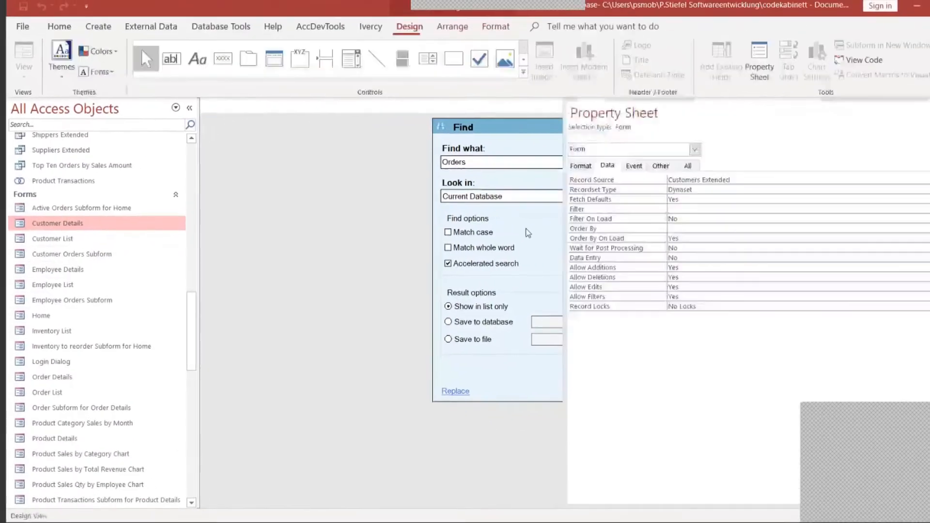
# Search the Active Objects for Orders, list all hits, and move the result list aside.
pyautogui.moveTo(484, 128)
pyautogui.mouseDown()
pyautogui.moveTo(642, 128)
pyautogui.moveTo(496, 136)
pyautogui.mouseUp()
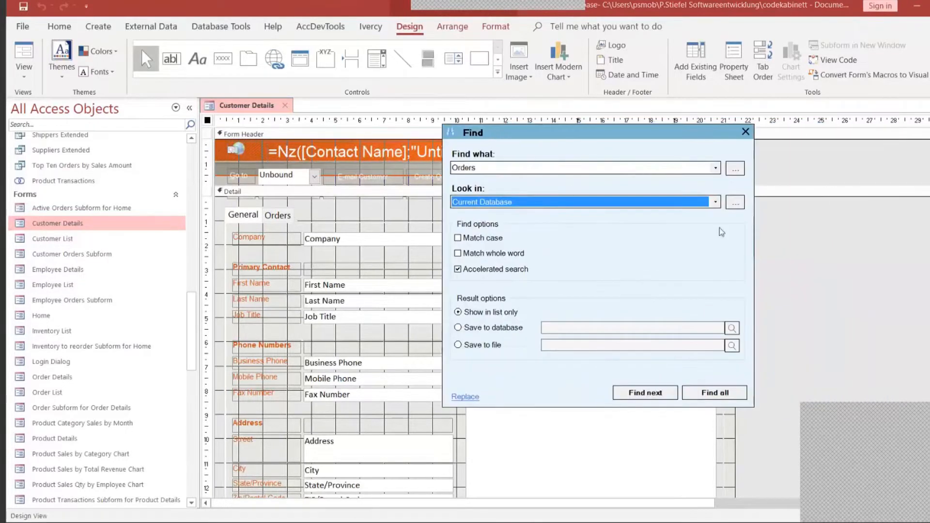
pyautogui.click(717, 204)
pyautogui.click(514, 221)
pyautogui.click(715, 396)
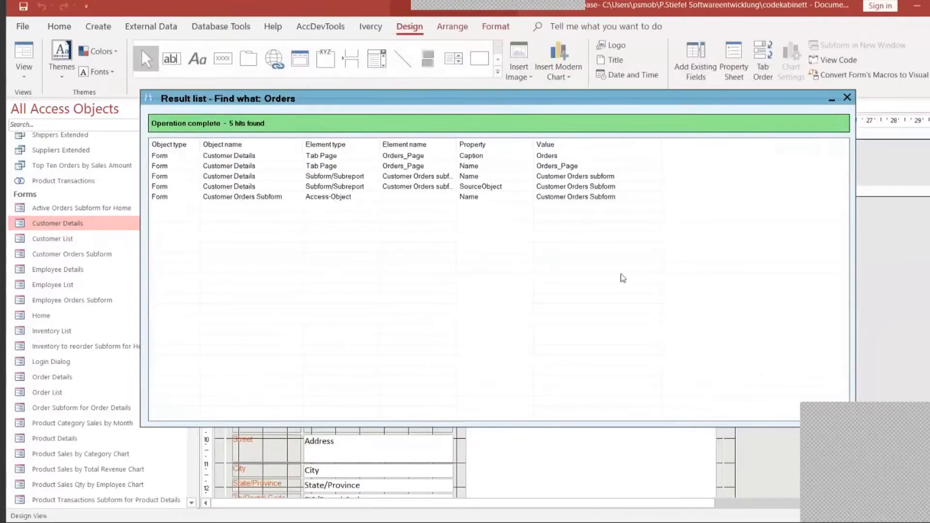
pyautogui.moveTo(251, 101); pyautogui.dragTo(355, 151)
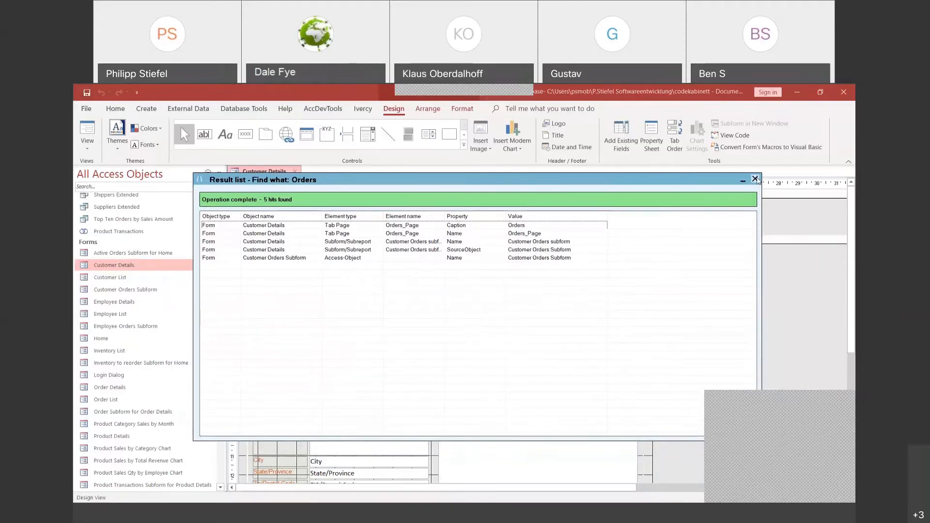
# Close the result list and look through the previously used search terms in the Find dialog.
pyautogui.click(755, 179)
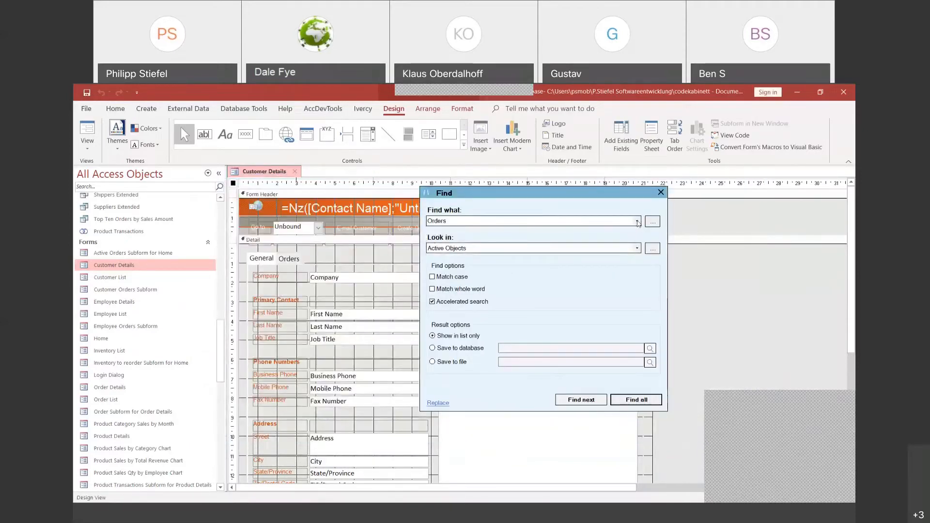
pyautogui.click(637, 221)
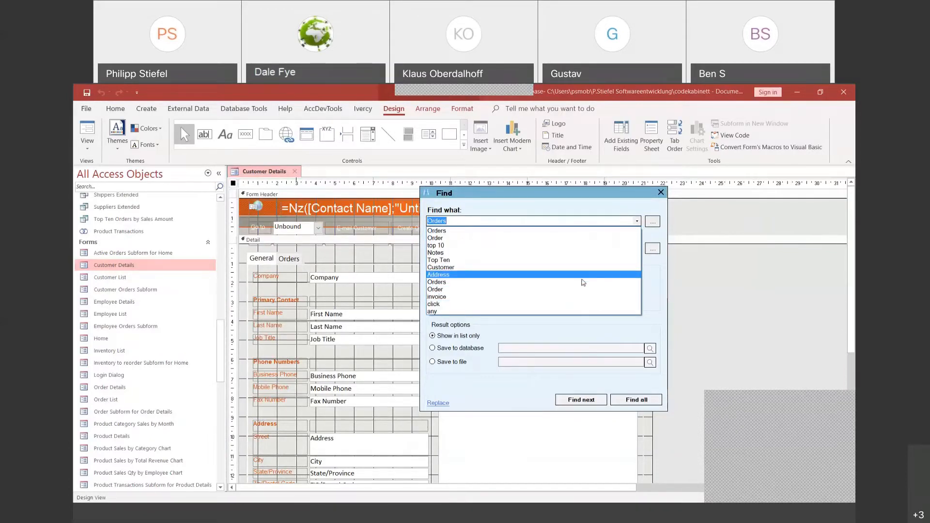
pyautogui.click(560, 210)
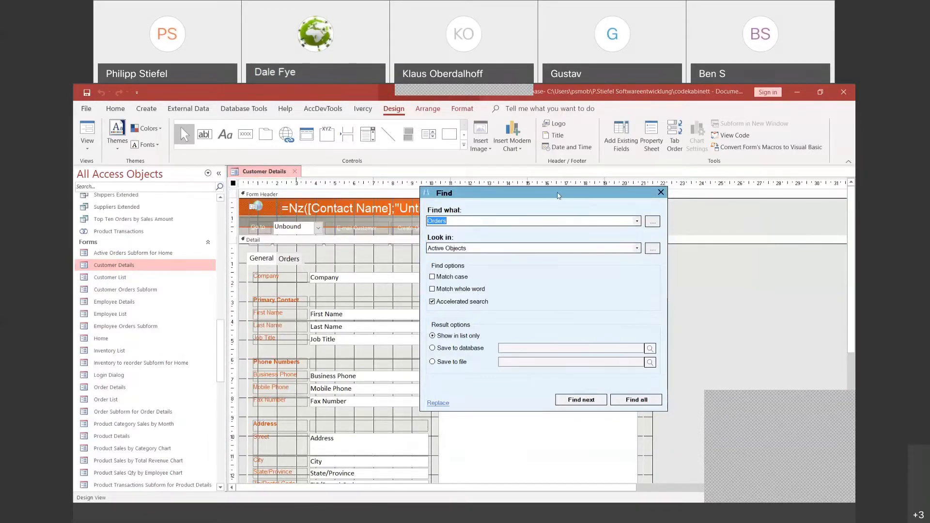
# Find all Orders hits in the Active Objects again, saving the results to the Current Database.
pyautogui.moveTo(561, 199); pyautogui.dragTo(459, 163)
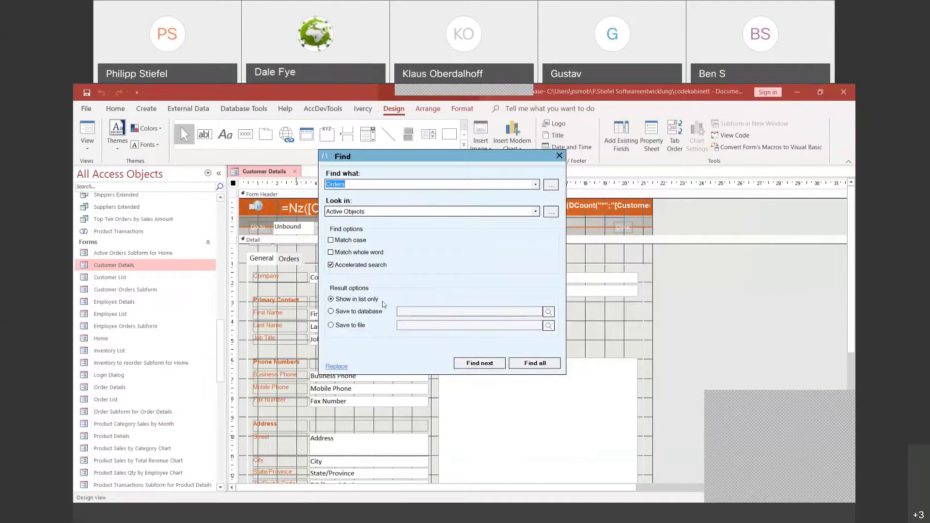
pyautogui.click(336, 313)
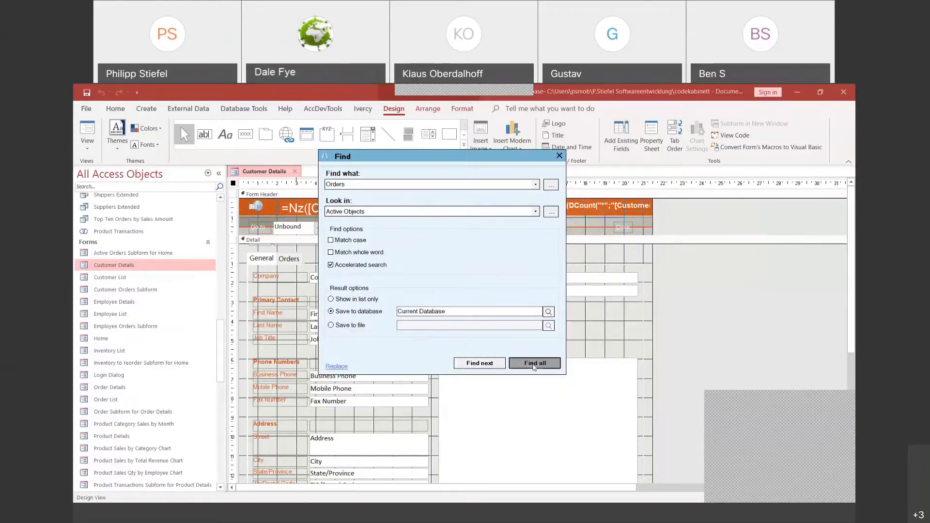
pyautogui.click(533, 363)
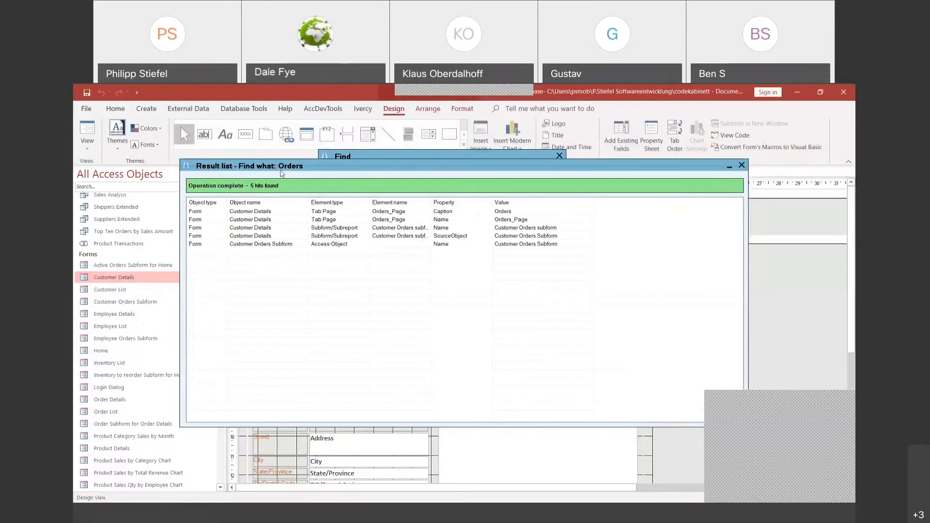
pyautogui.moveTo(285, 169); pyautogui.dragTo(385, 181)
# Open the ~ADT_FAR_Log_2020-12-18_15:13:40 table and arrange the Find dialog and result list so its records can be compared.
pyautogui.moveTo(221, 346); pyautogui.dragTo(215, 228)
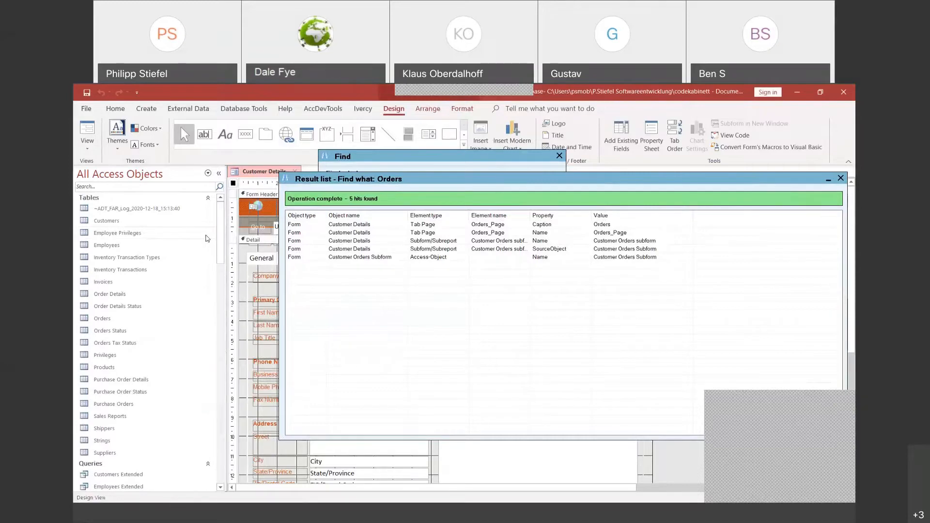
pyautogui.hotkey('alt', 'Tab')
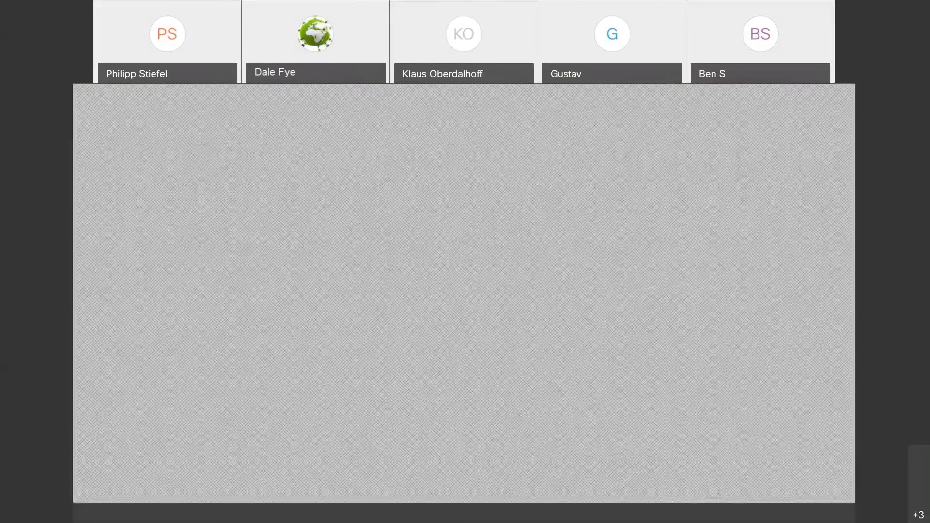
pyautogui.hotkey('alt', 'Tab')
pyautogui.doubleClick(98, 208)
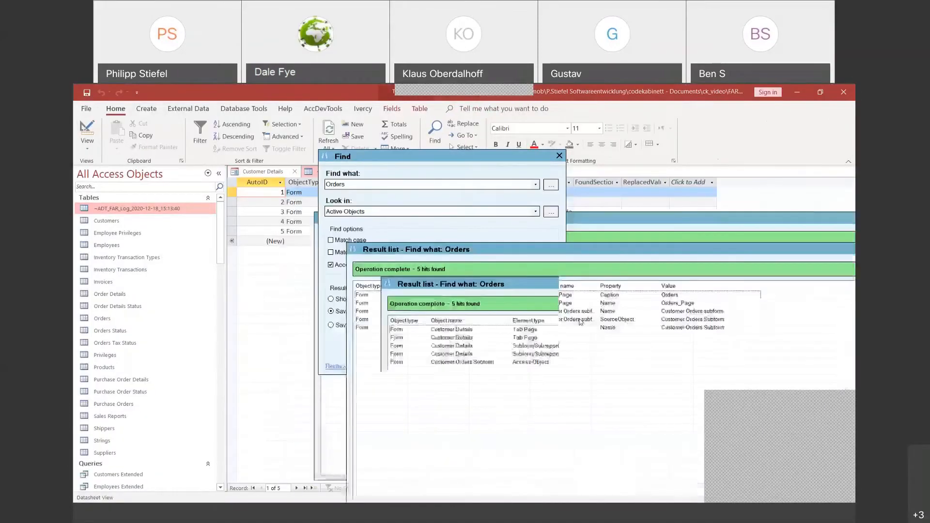
pyautogui.moveTo(483, 162); pyautogui.dragTo(741, 320)
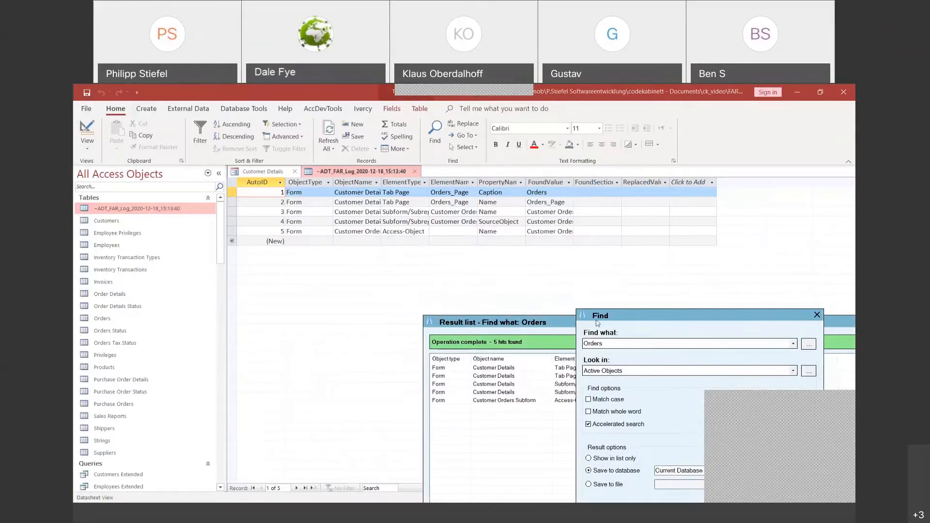
pyautogui.click(545, 319)
pyautogui.moveTo(546, 321); pyautogui.dragTo(347, 259)
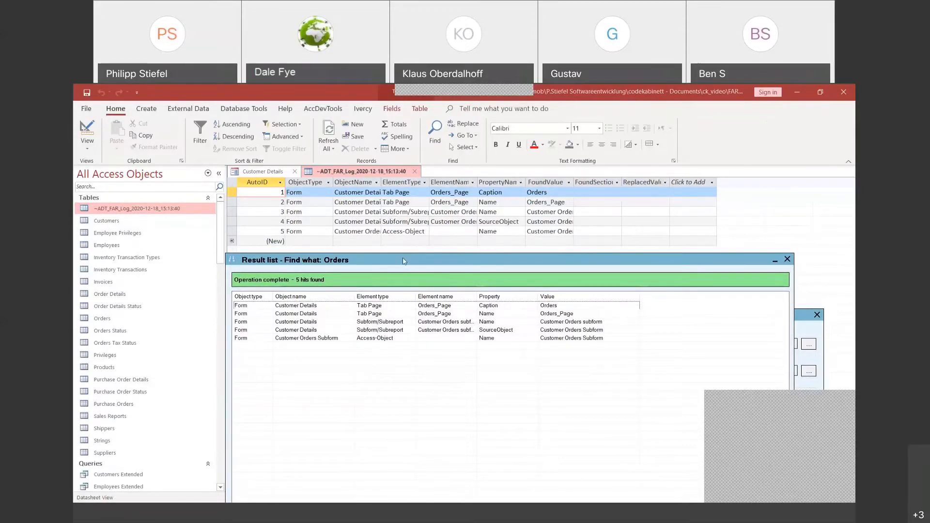
# Bring the Find dialog forward and find all occurrences of Orders Details in All Forms.
pyautogui.moveTo(407, 262); pyautogui.dragTo(413, 205)
pyautogui.click(799, 320)
pyautogui.moveTo(775, 322); pyautogui.dragTo(530, 209)
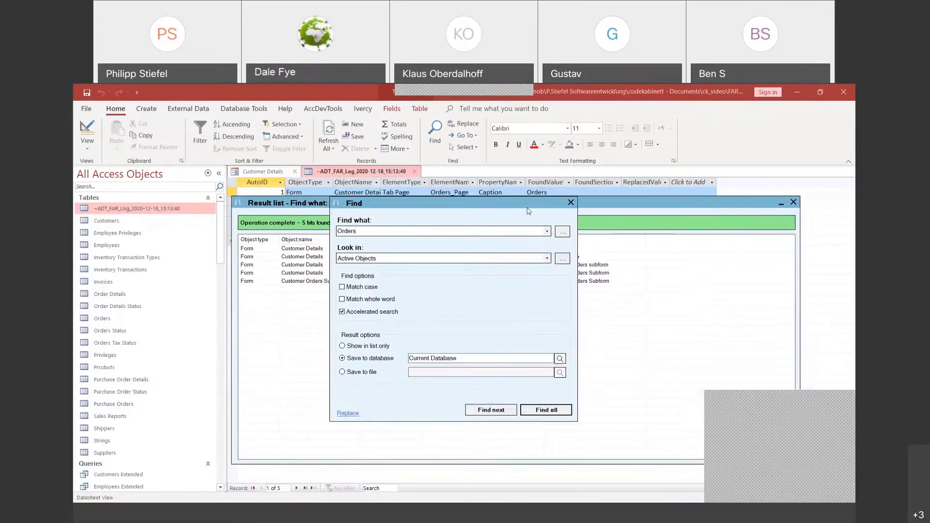
pyautogui.click(517, 231)
pyautogui.click(517, 231)
pyautogui.write('Details')
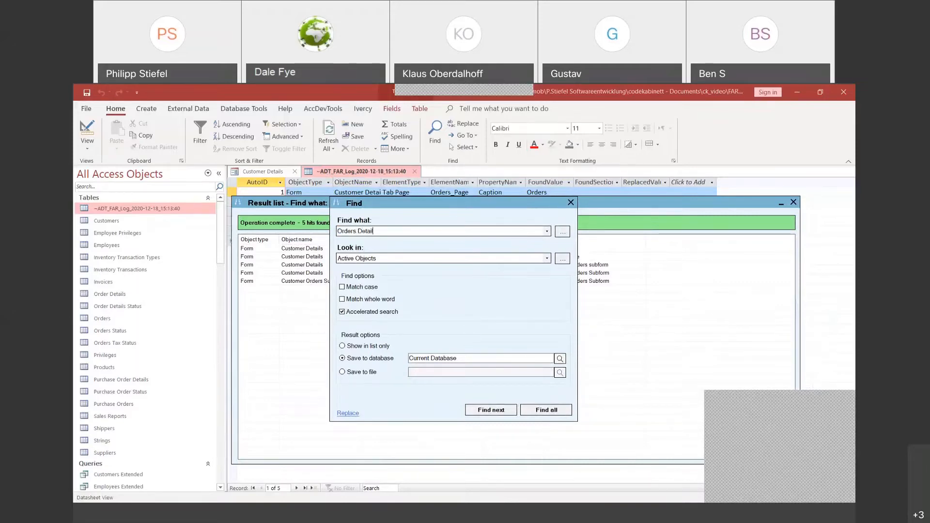
pyautogui.click(547, 258)
pyautogui.click(406, 297)
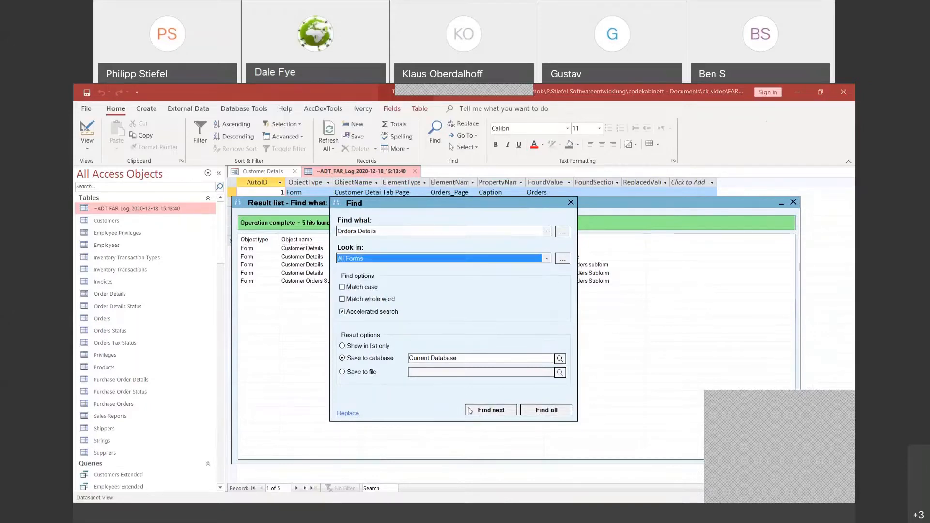
pyautogui.click(537, 411)
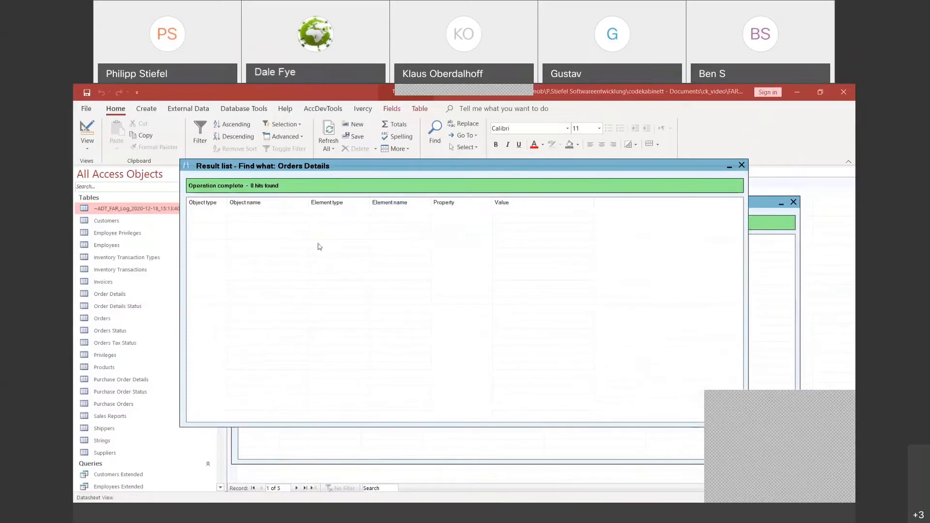
# Correct the search term to Order Details, find all occurrences in All Forms, and dismiss the subform design errors.
pyautogui.click(741, 166)
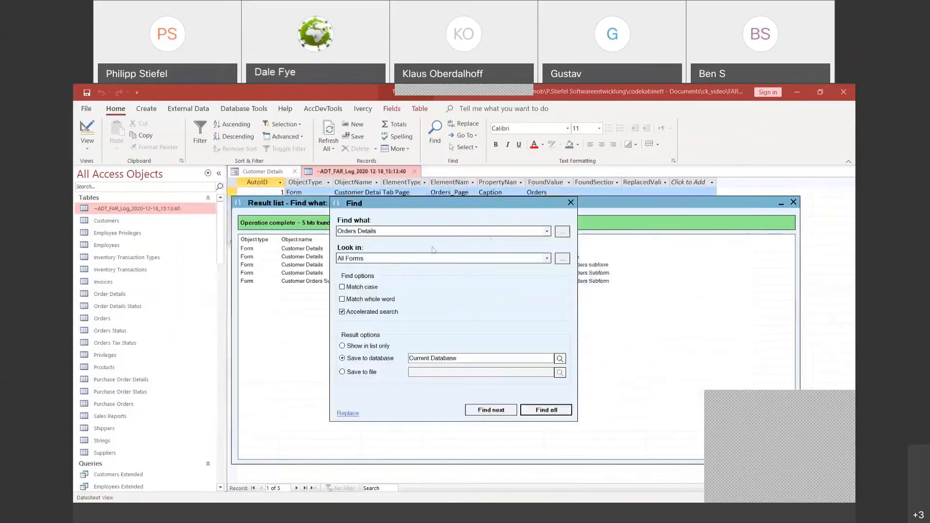
pyautogui.click(358, 230)
pyautogui.press('BackSpace')
pyautogui.press('Return')
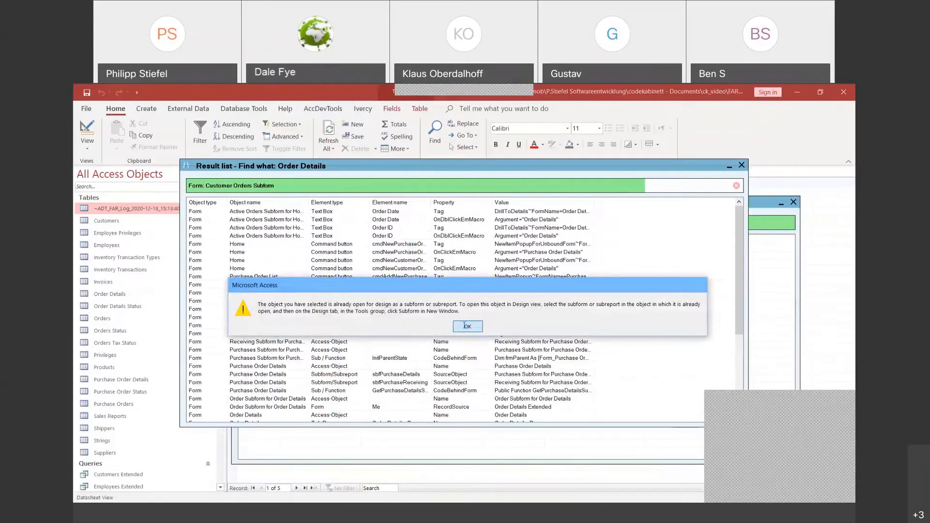
pyautogui.click(465, 328)
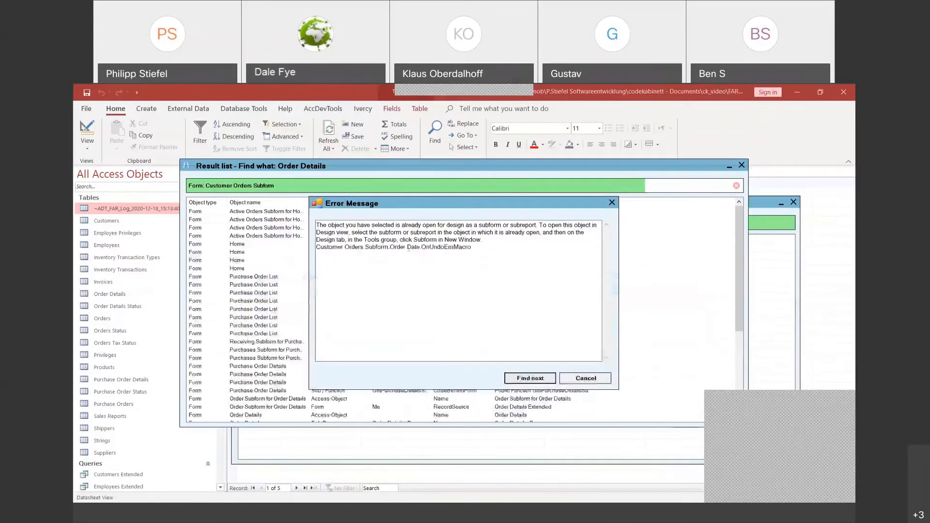
pyautogui.click(612, 203)
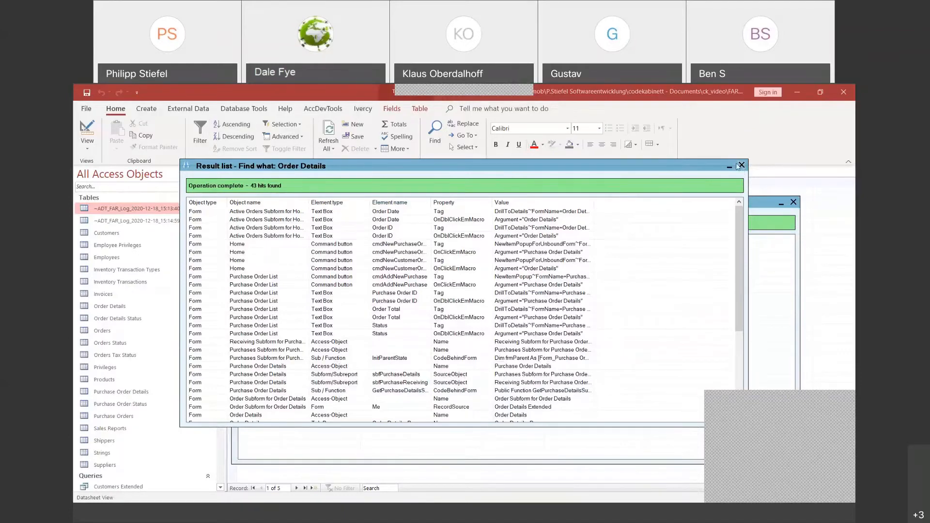
# Close the Order Details result list and delete the ~ADT_FAR_Log_2020-12-18_15:14:59 table.
pyautogui.click(742, 166)
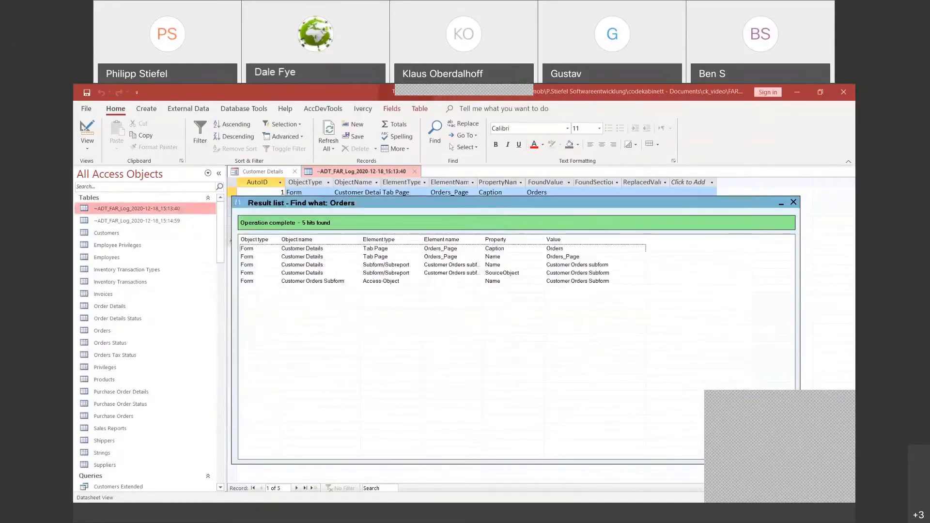
pyautogui.click(122, 221)
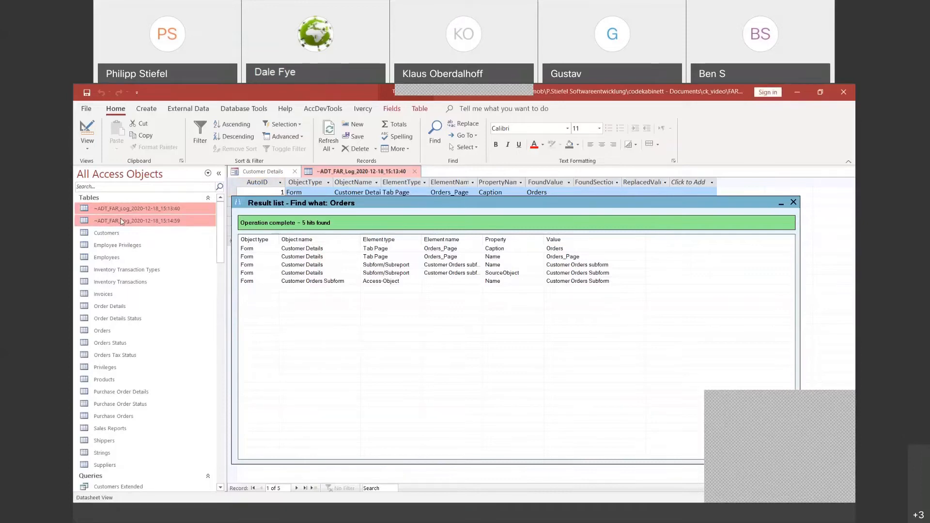
pyautogui.press('Delete')
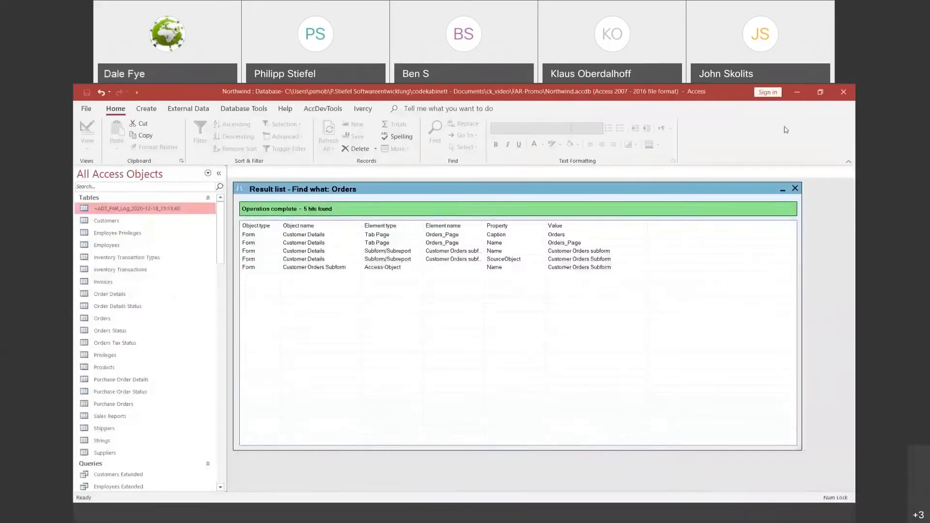
pyautogui.click(586, 191)
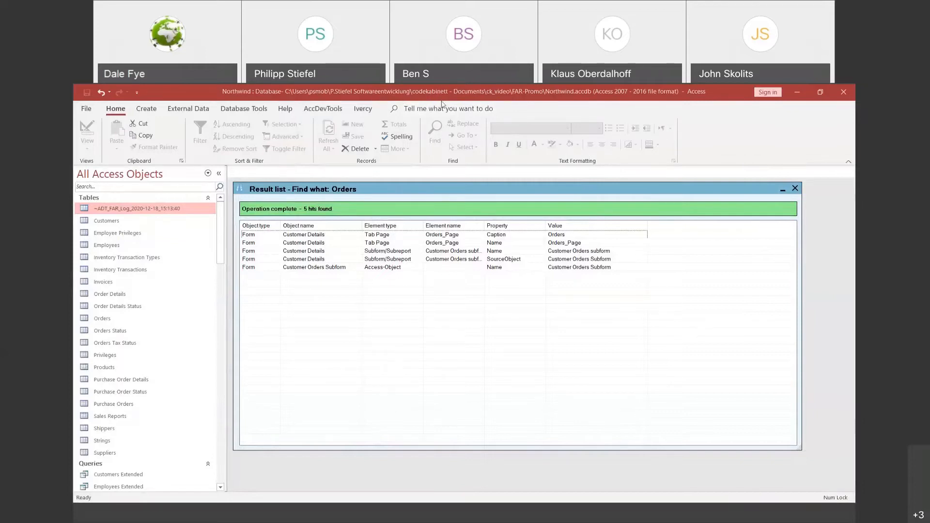
pyautogui.click(499, 98)
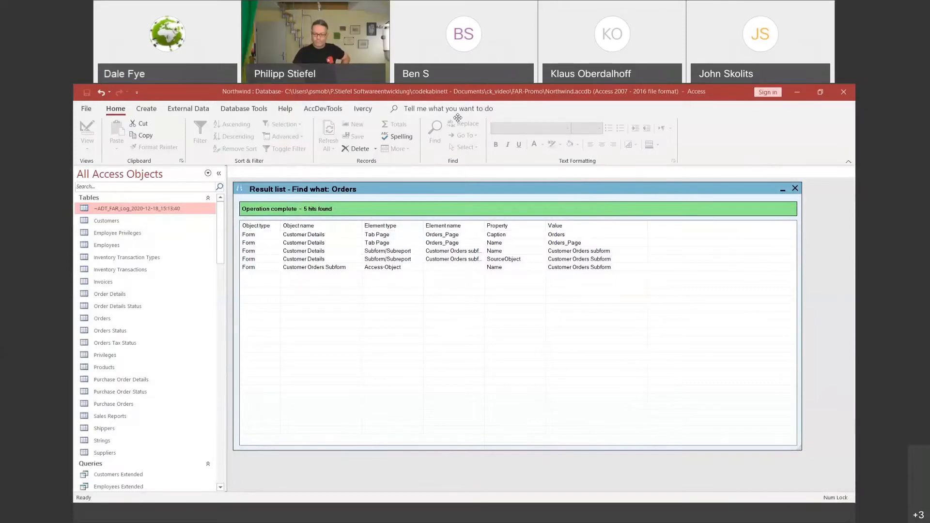
pyautogui.click(476, 191)
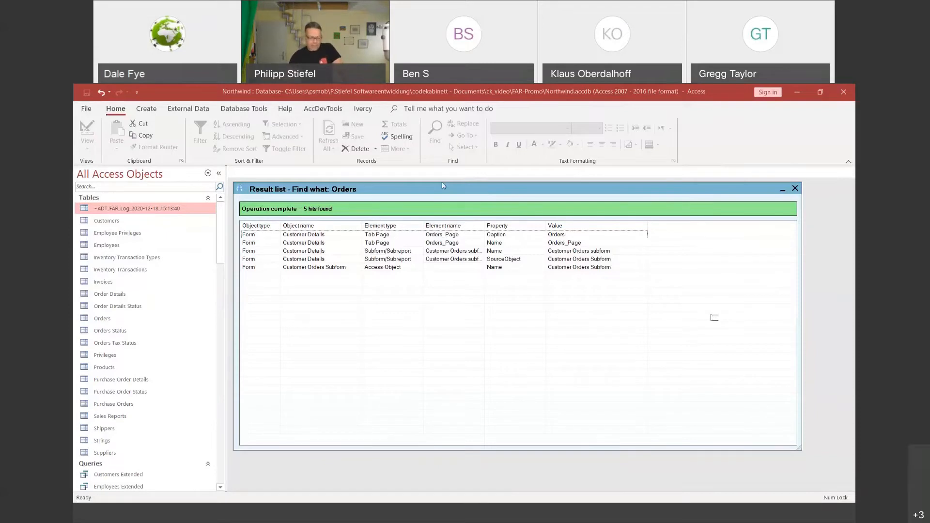
pyautogui.moveTo(443, 185); pyautogui.dragTo(418, 174)
pyautogui.click(375, 224)
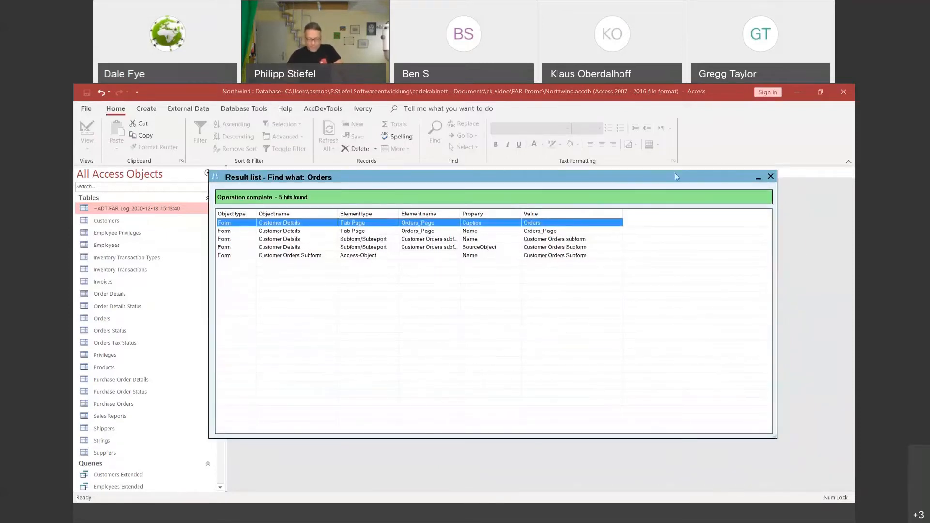
# Close the Orders result list and replace all occurrences of Order Details in All Forms with Bestellung Detail.
pyautogui.click(770, 176)
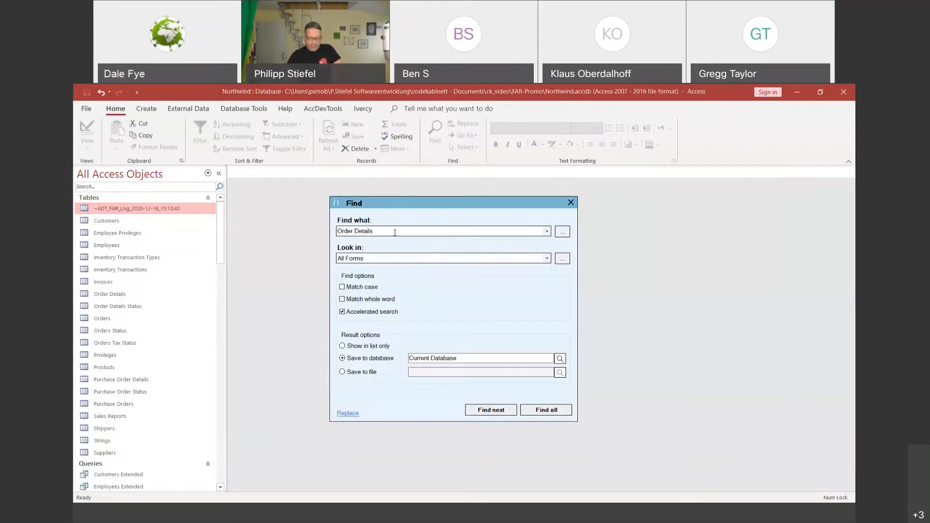
pyautogui.click(347, 415)
pyautogui.write('Bes')
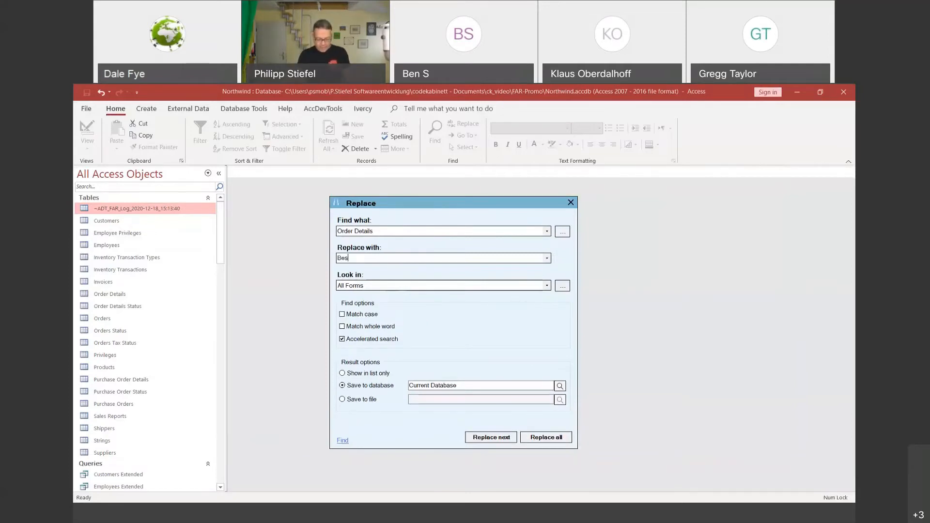
pyautogui.write('tle')
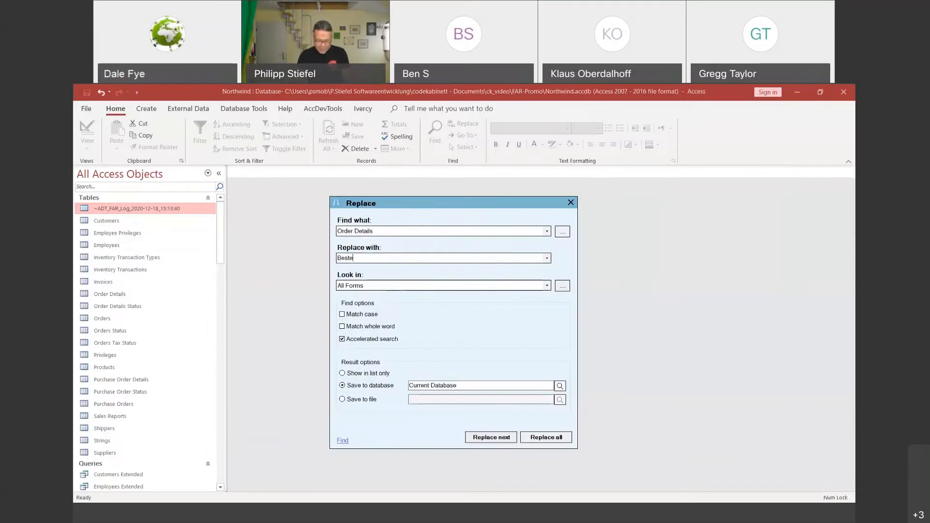
pyautogui.write('llung Detail')
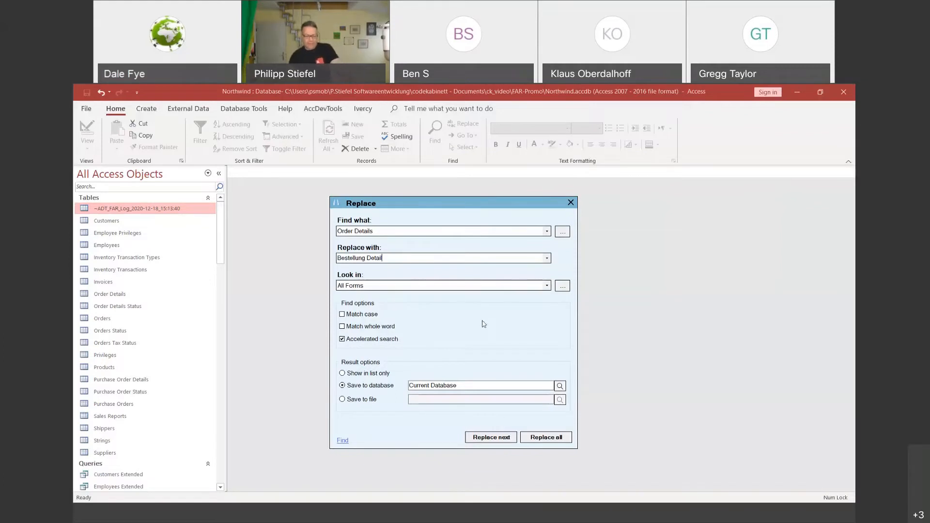
pyautogui.click(539, 441)
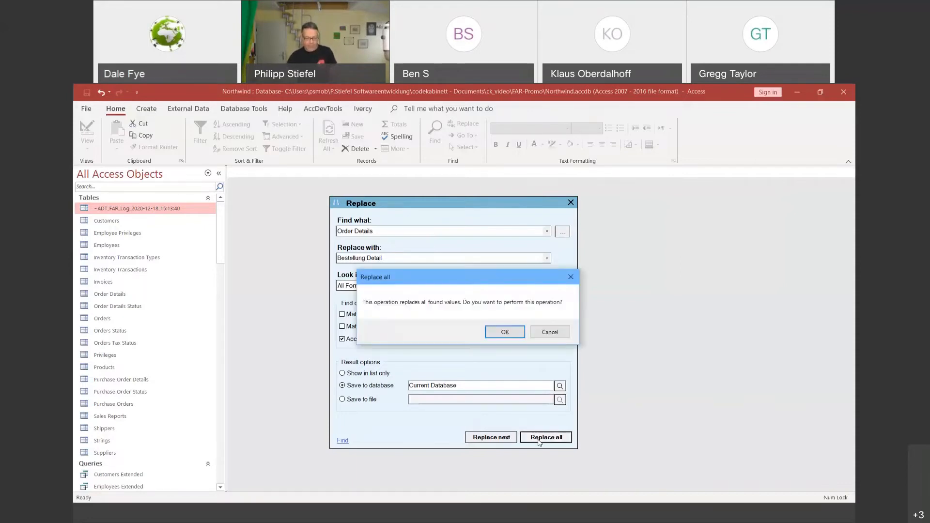
pyautogui.click(515, 333)
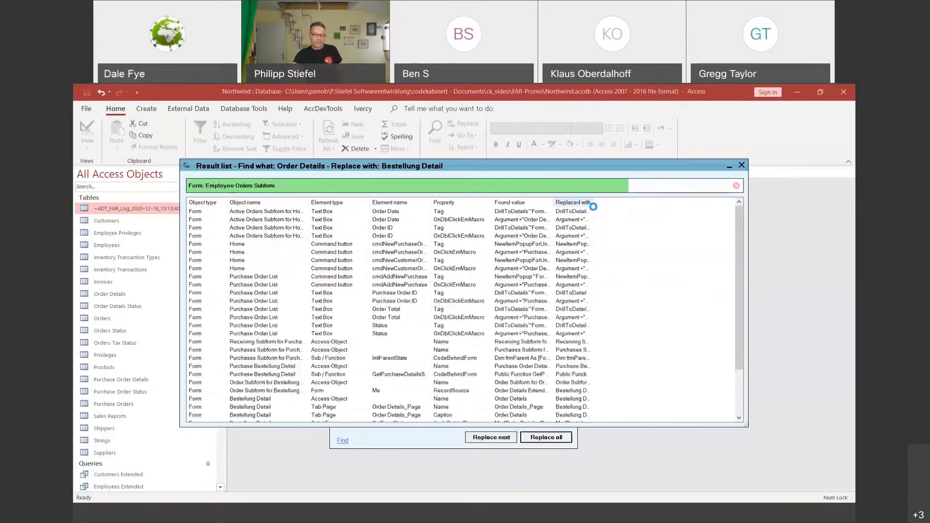
# Widen the Replaced with column of the result list, open the first hit's form in Design View, and return to the list.
pyautogui.moveTo(595, 202); pyautogui.dragTo(738, 204)
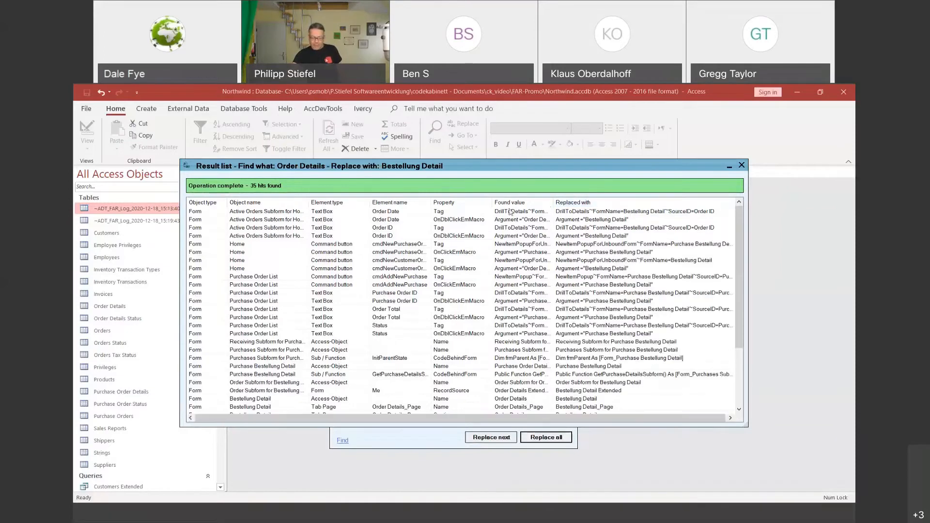
pyautogui.doubleClick(524, 213)
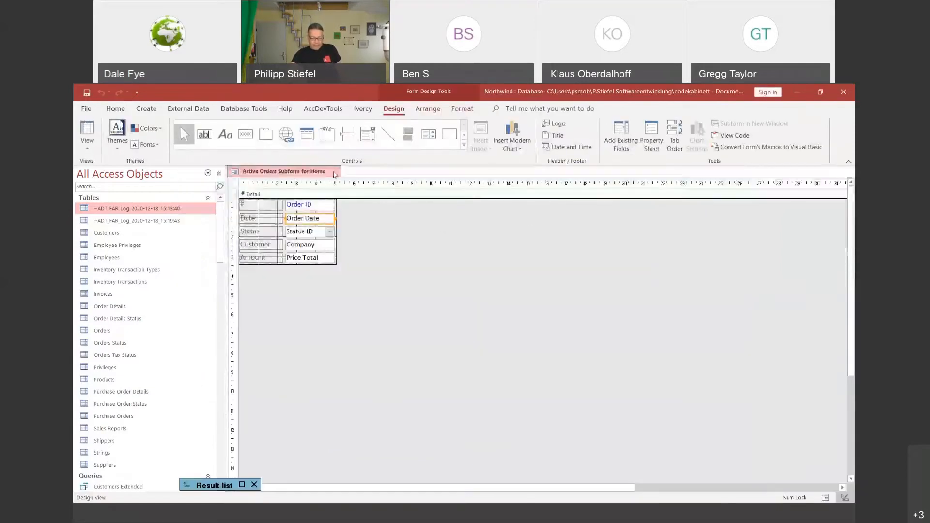
pyautogui.click(467, 328)
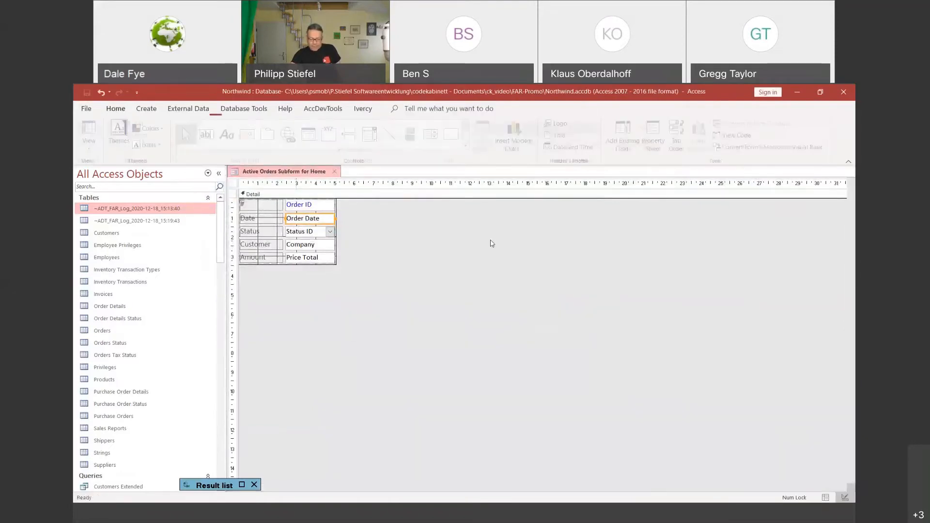
pyautogui.click(241, 485)
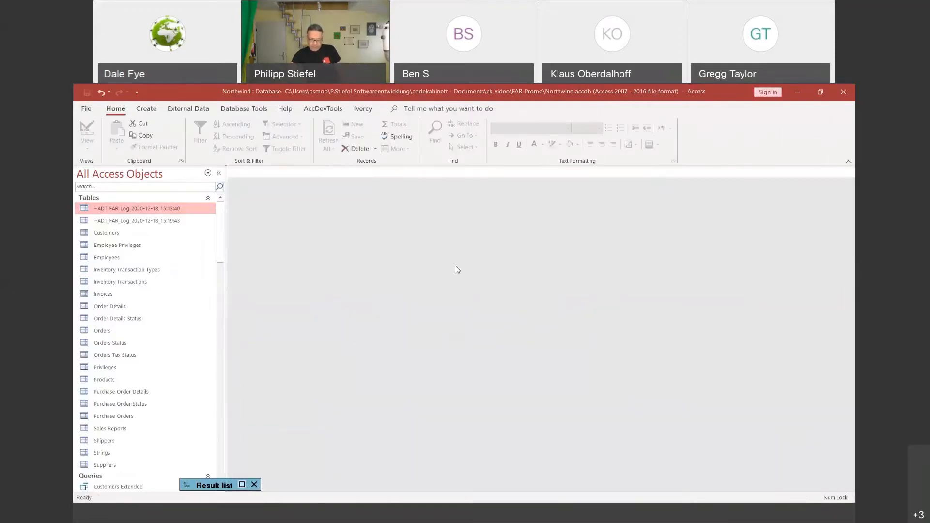
# Compare the found and replaced values of the first hit, the Order Date text box's Tag, and close the result list.
pyautogui.rightClick(517, 217)
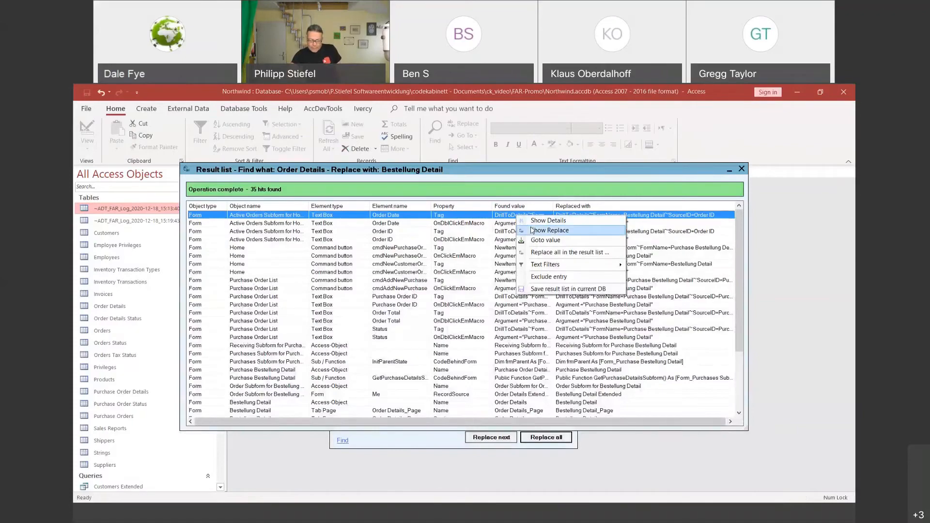
pyautogui.click(533, 231)
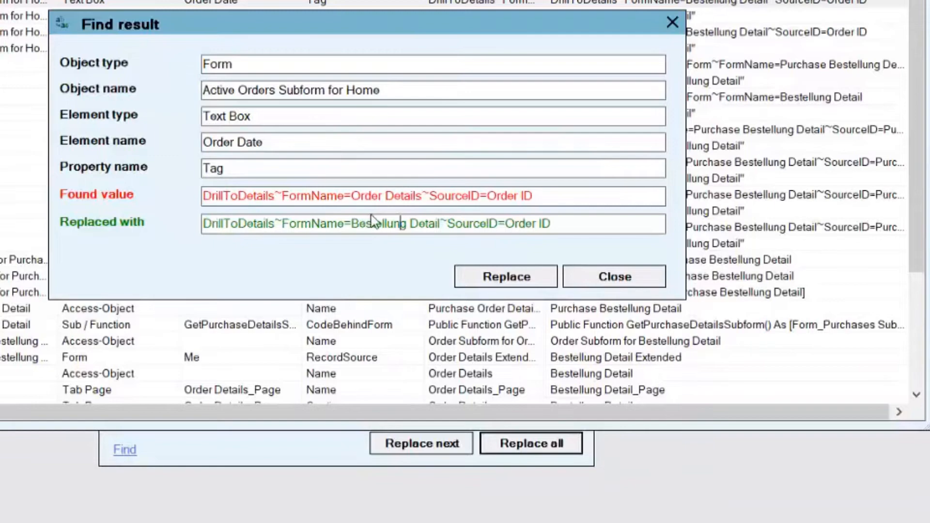
pyautogui.click(613, 279)
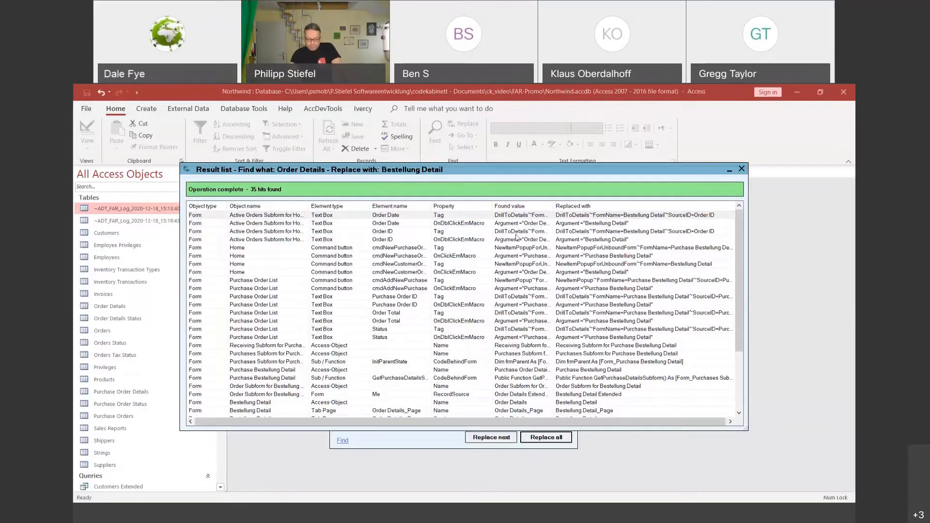
pyautogui.click(519, 214)
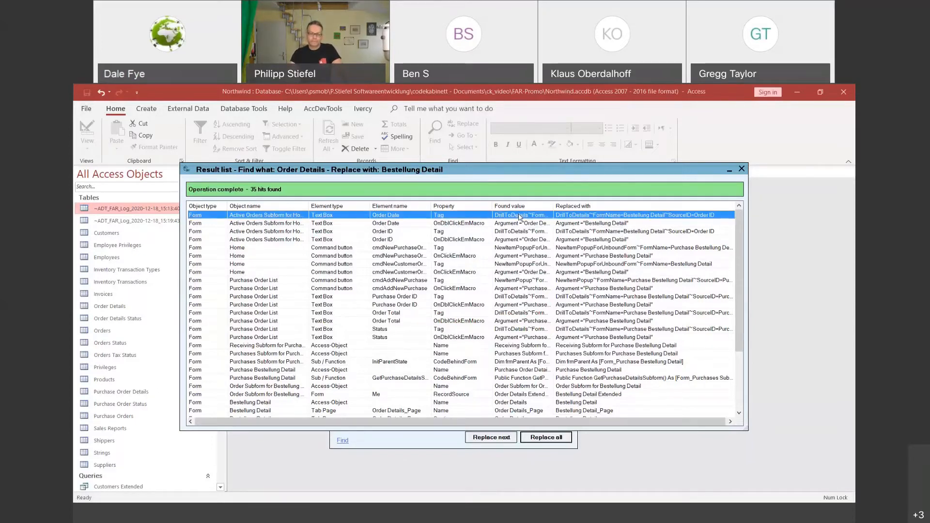
pyautogui.click(741, 169)
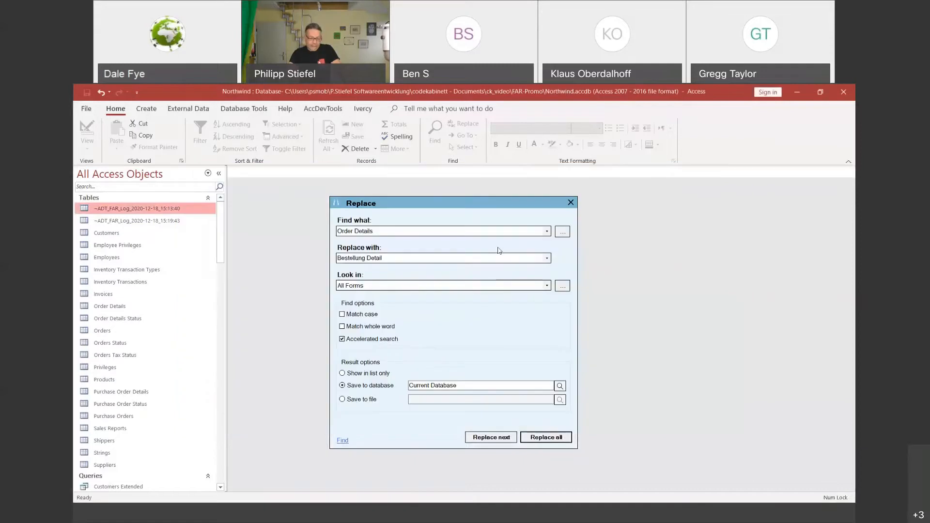
# Set the scope to All Reports, run a one-by-one replacement of Order Details with Bestellung Detail, and close the result list.
pyautogui.click(550, 286)
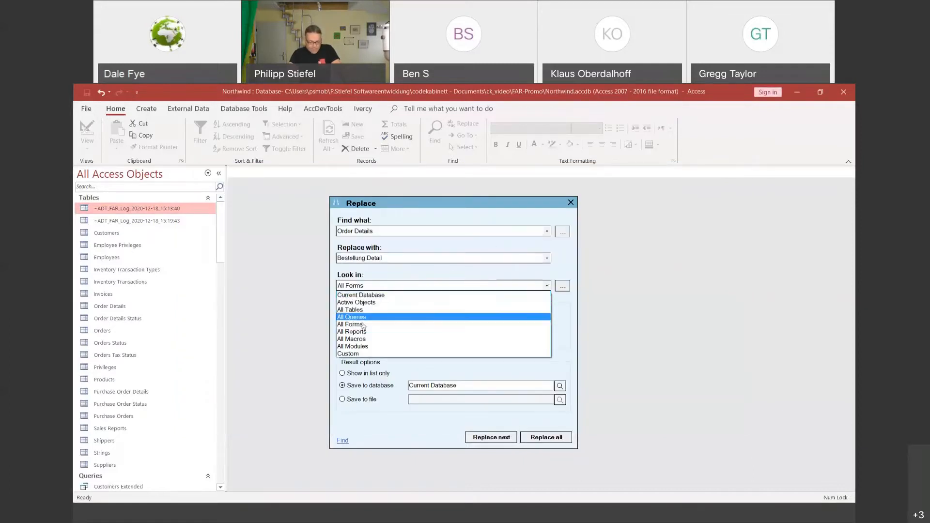
pyautogui.click(533, 322)
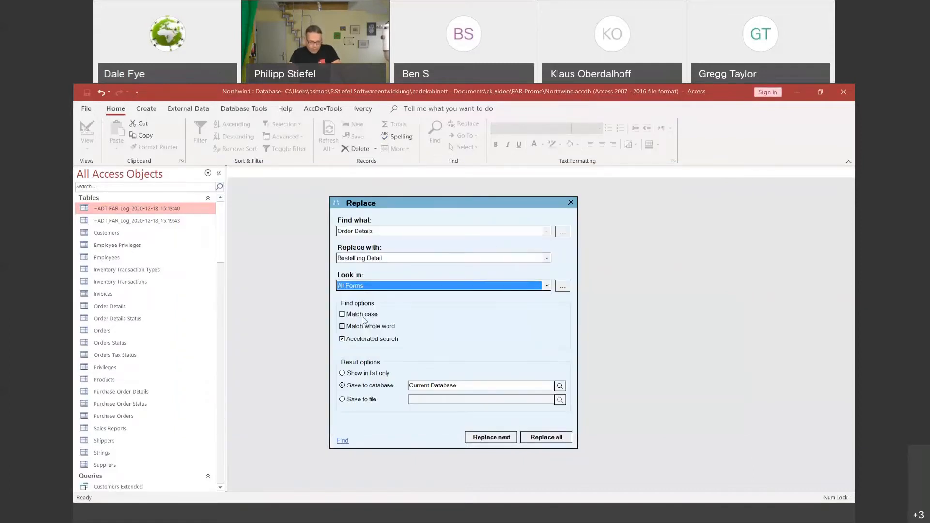
pyautogui.click(547, 286)
pyautogui.click(361, 332)
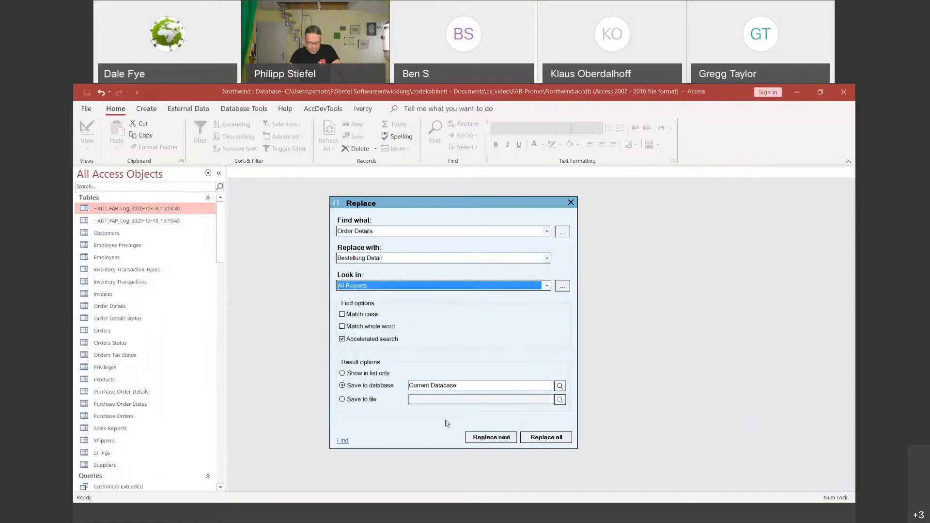
pyautogui.click(488, 437)
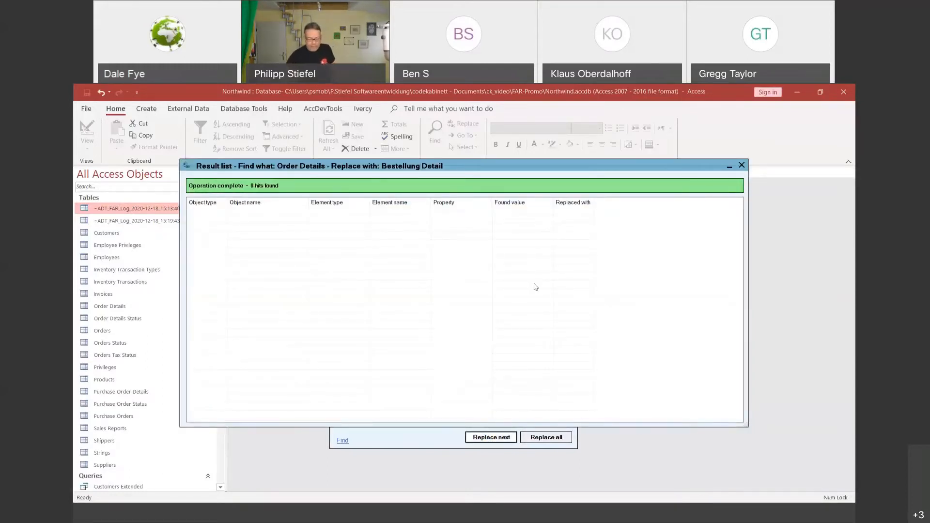
pyautogui.click(741, 165)
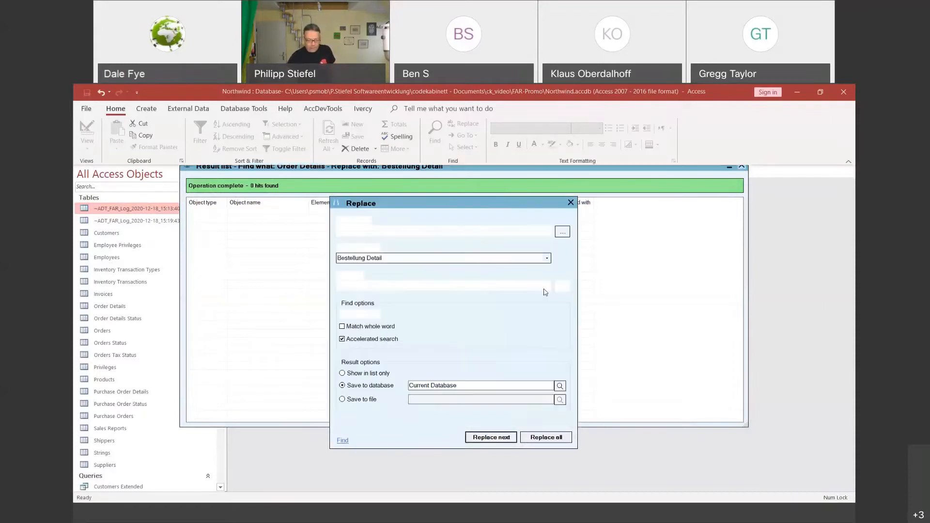
# Change the search term to Orders and the replacement to Bestellungen, and start replacing one by one in All Reports.
pyautogui.click(392, 231)
pyautogui.doubleClick(393, 231)
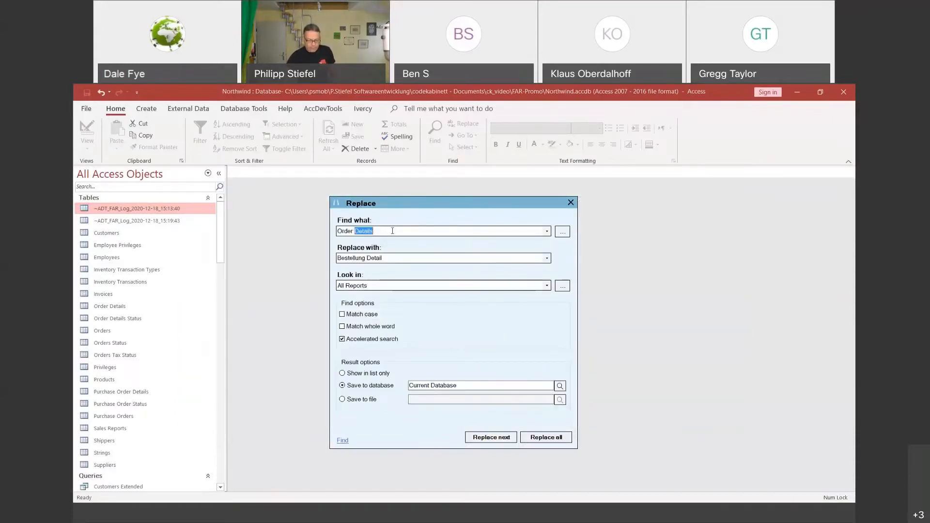
pyautogui.press('BackSpace')
pyautogui.press('BackSpace')
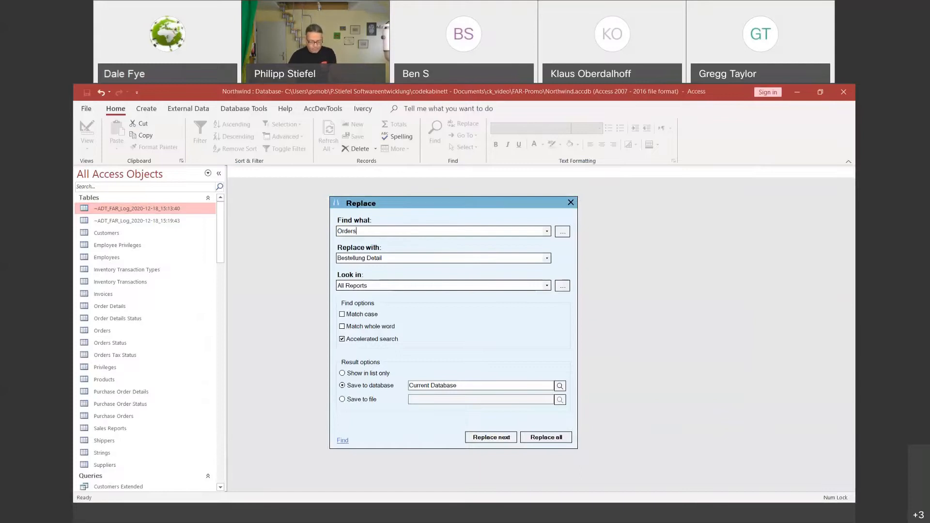
pyautogui.write('s')
pyautogui.click(409, 257)
pyautogui.doubleClick(411, 255)
pyautogui.press('BackSpace')
pyautogui.press('BackSpace')
pyautogui.write('en')
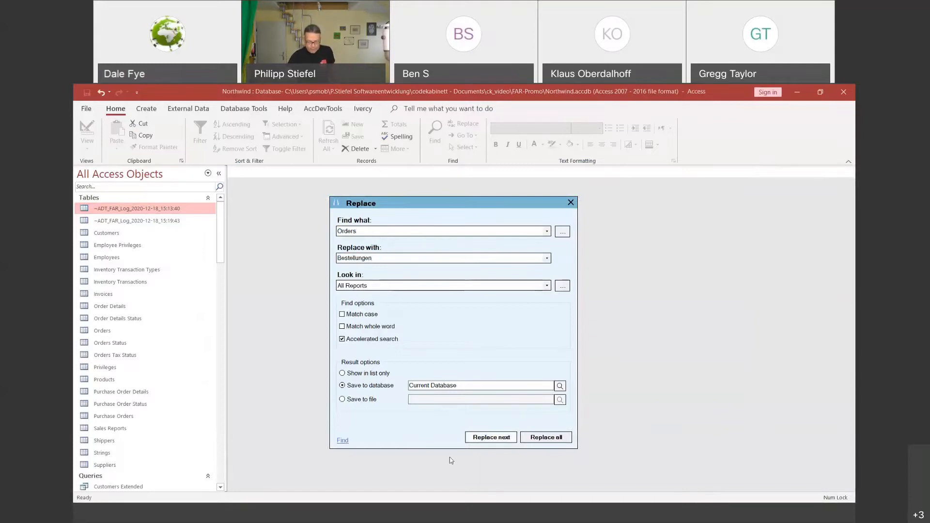
pyautogui.click(496, 439)
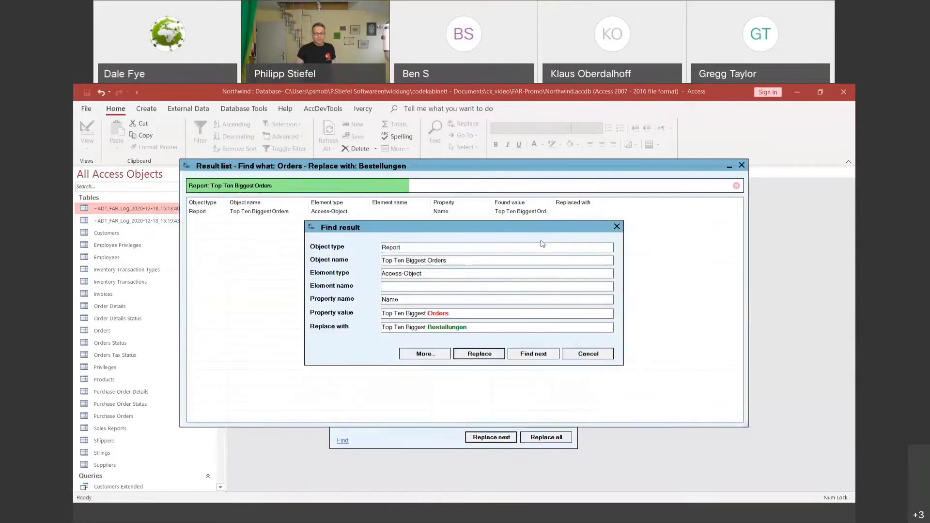
# Skip the Name hit of the Top Ten Biggest Orders report, cancel at its RecordSource hit, and close the result list.
pyautogui.moveTo(477, 226)
pyautogui.mouseDown()
pyautogui.moveTo(458, 187)
pyautogui.moveTo(507, 215)
pyautogui.moveTo(491, 221)
pyautogui.mouseUp()
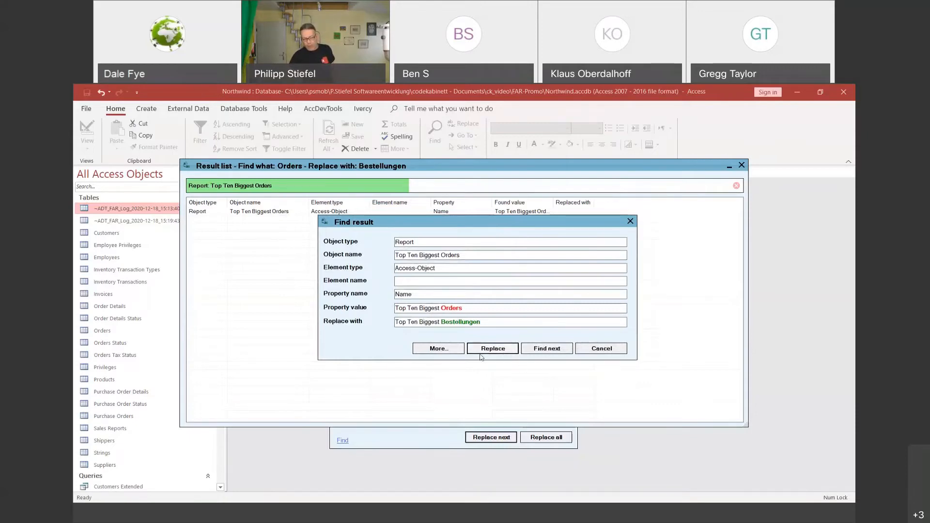
pyautogui.click(564, 346)
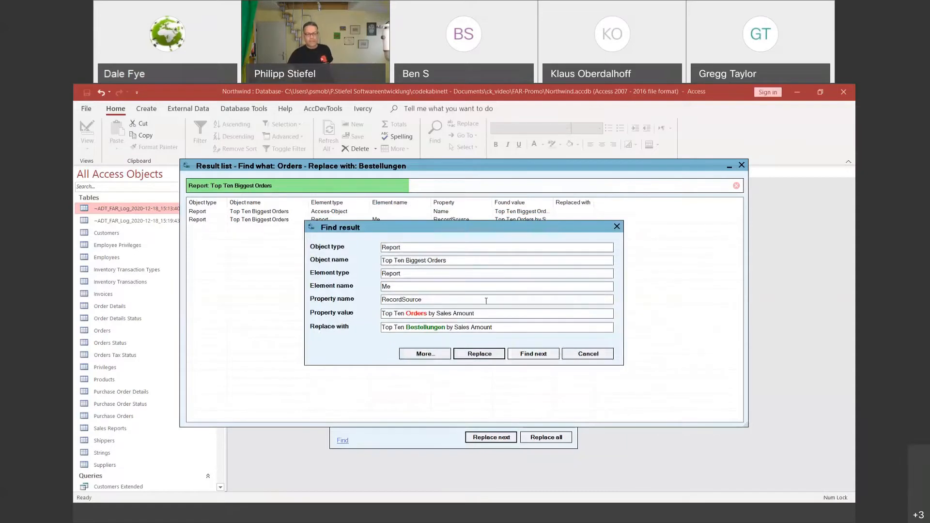
pyautogui.click(577, 356)
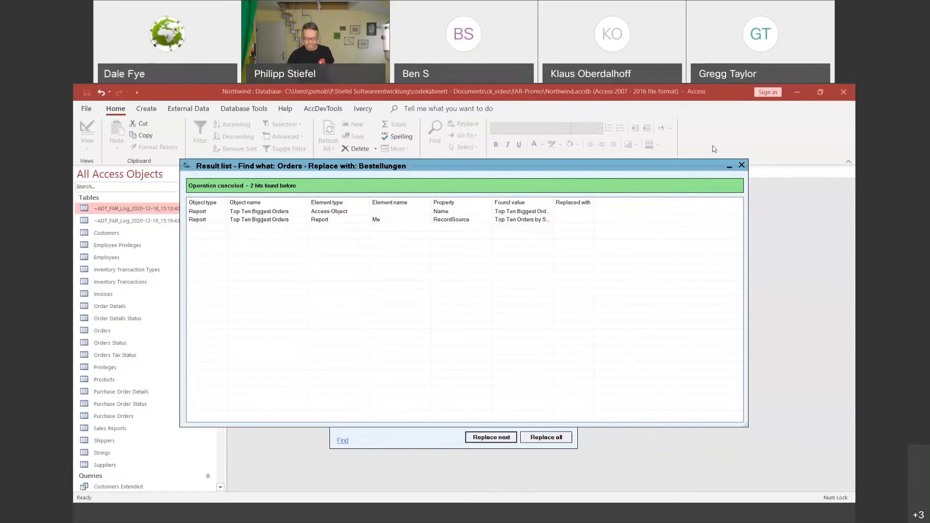
pyautogui.click(740, 166)
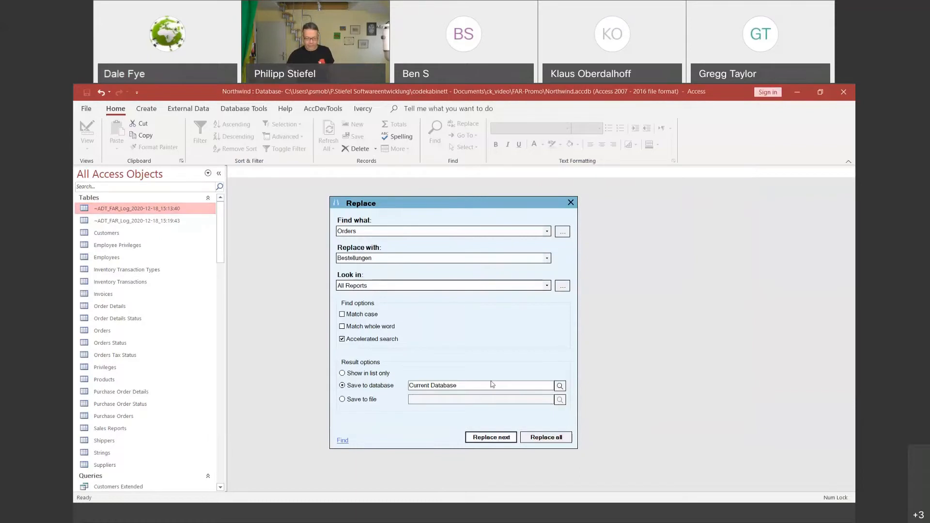
# Restart the one-by-one replacement in All Reports, cancel it at the first hit, and close the result list.
pyautogui.press('Return')
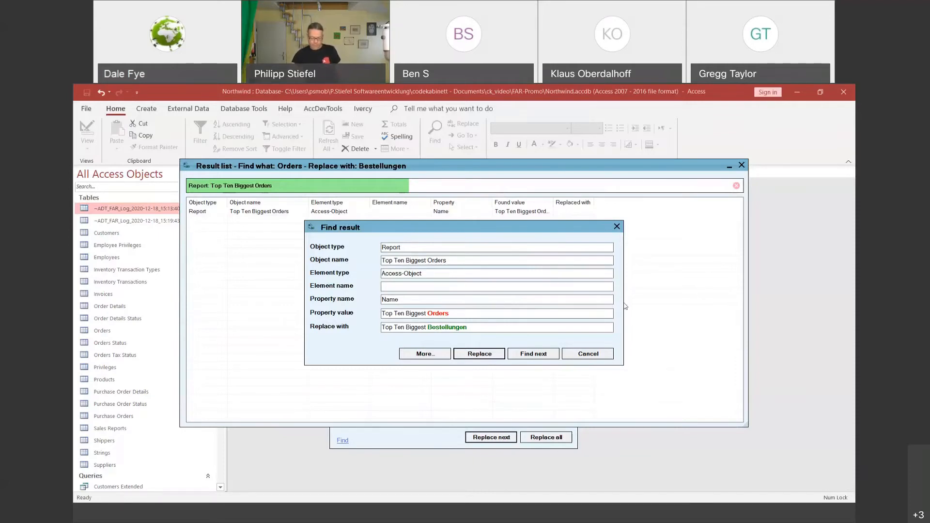
pyautogui.click(587, 357)
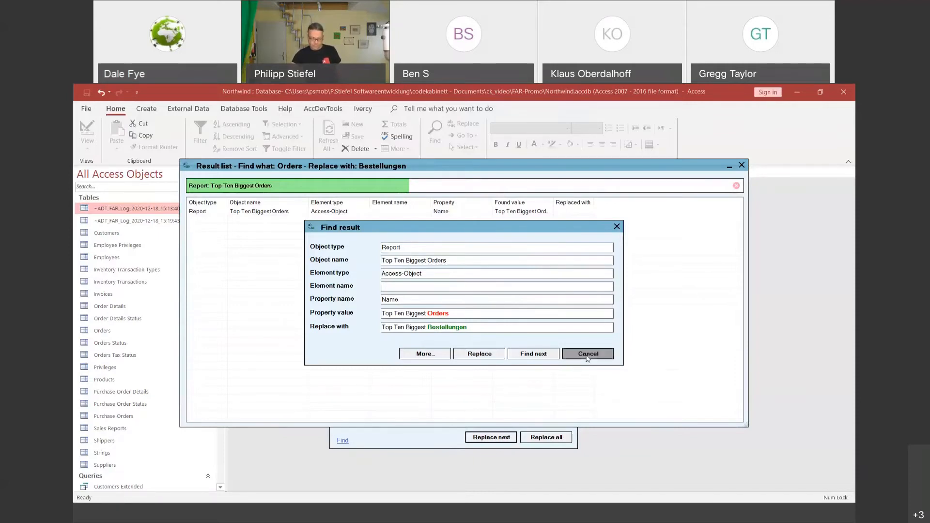
pyautogui.click(741, 165)
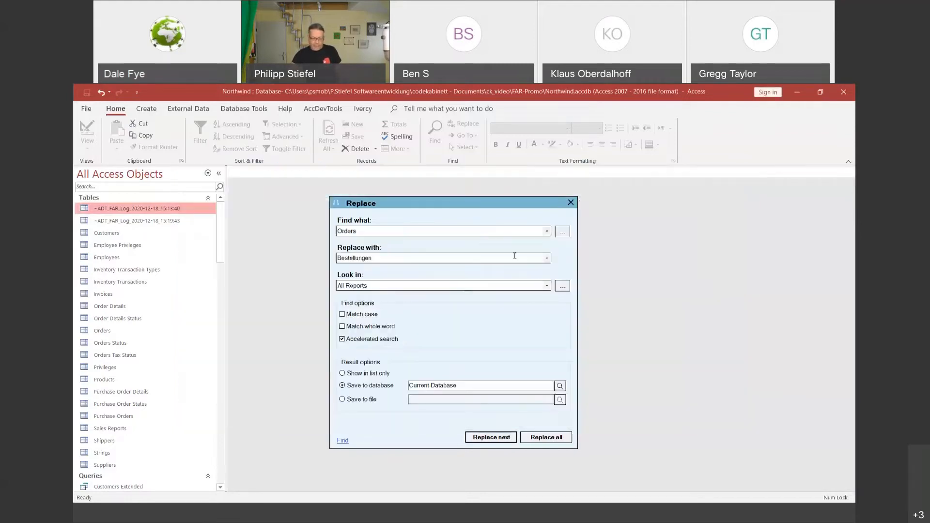
# Set the scope to All Queries and start replacing Orders with Bestellungen one by one.
pyautogui.click(547, 285)
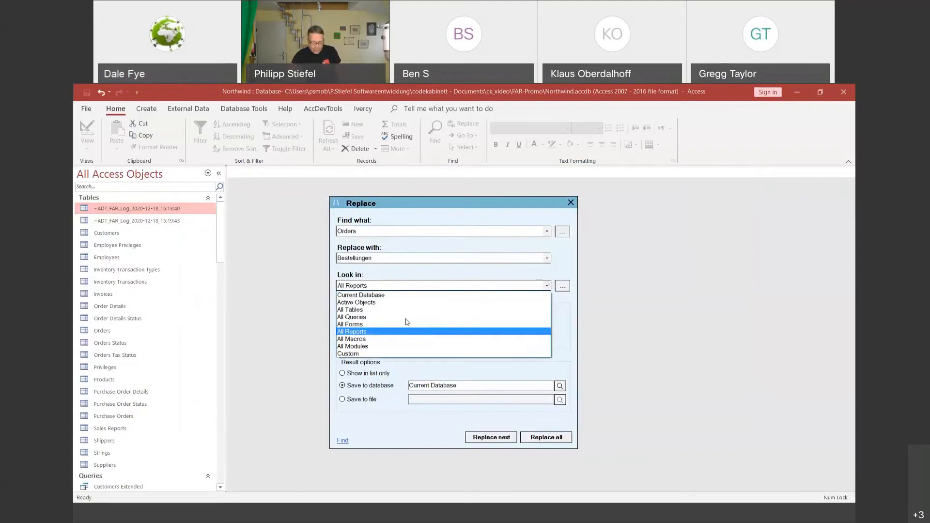
pyautogui.click(405, 317)
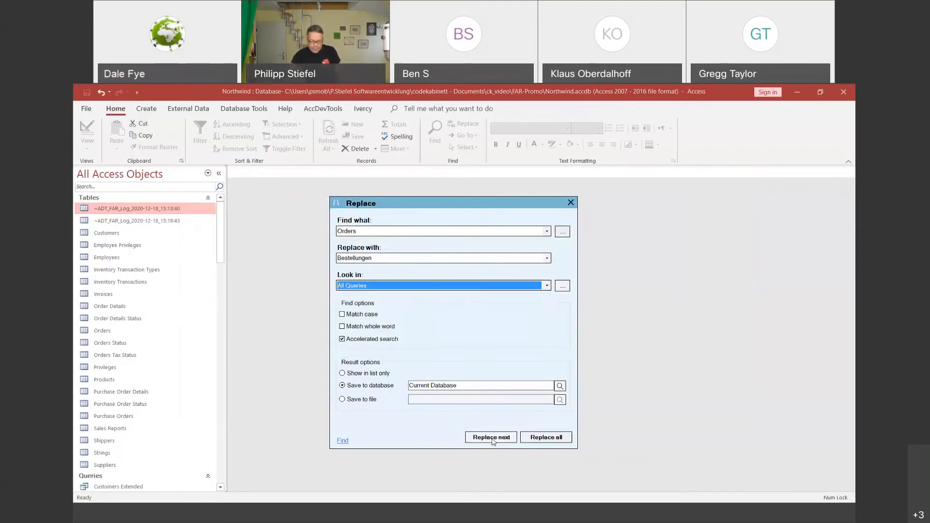
pyautogui.click(492, 437)
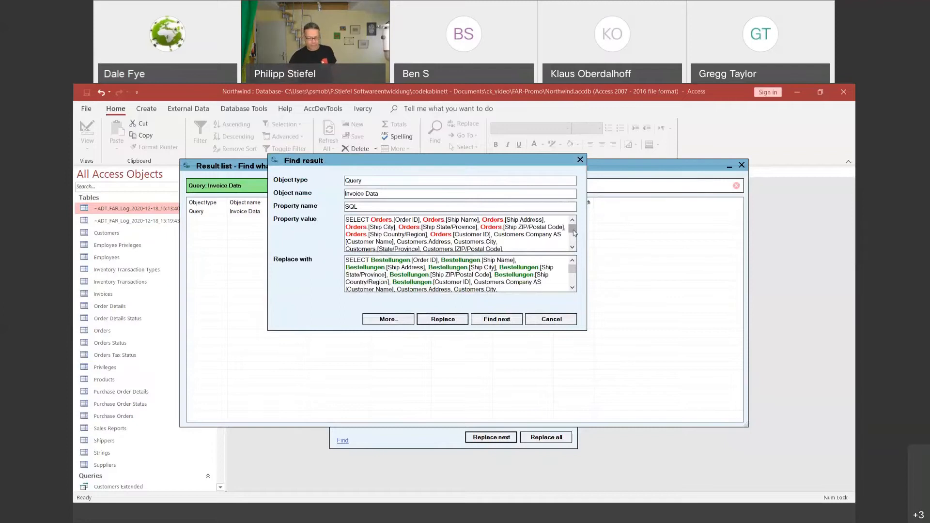
# Review the SQL replacement preview of the Invoice Data query, cancel the replacement at Order Summary, and close the result list.
pyautogui.moveTo(573, 233)
pyautogui.mouseDown()
pyautogui.moveTo(574, 249)
pyautogui.moveTo(580, 224)
pyautogui.mouseUp()
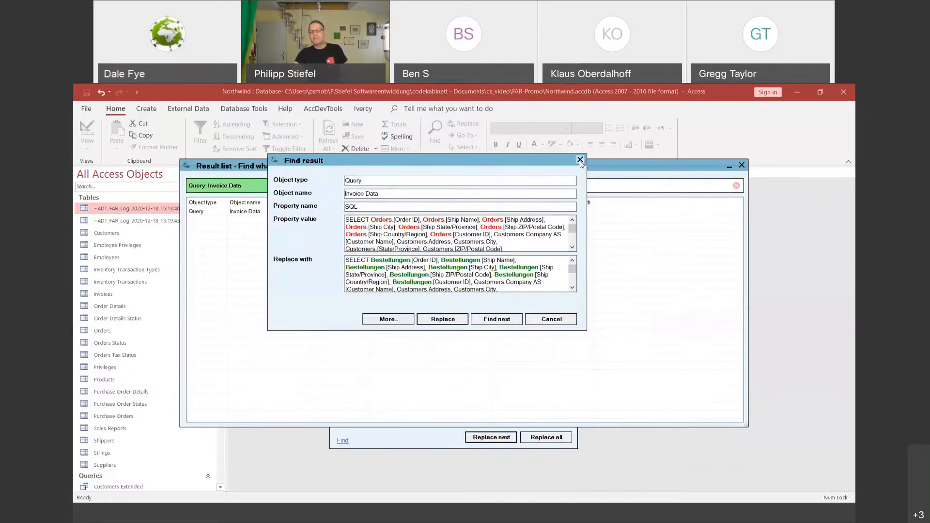
pyautogui.click(580, 160)
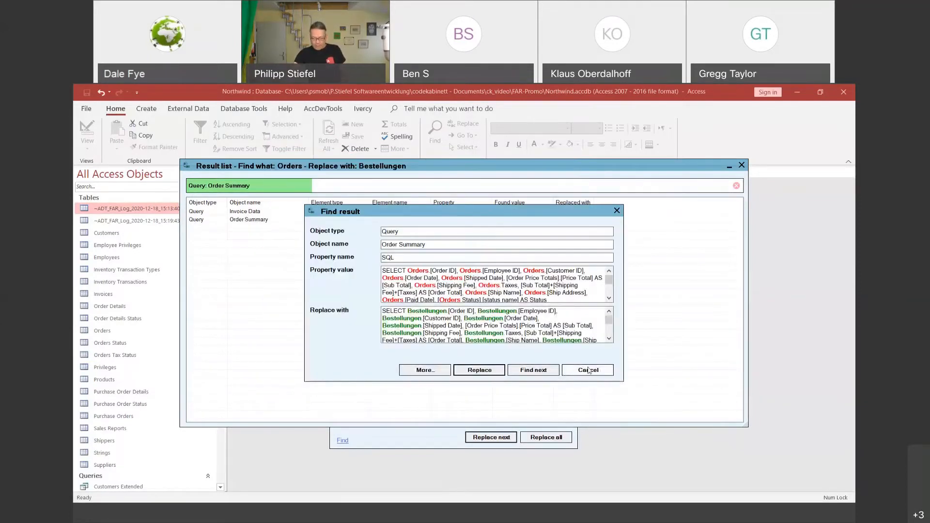
pyautogui.click(588, 370)
pyautogui.click(741, 165)
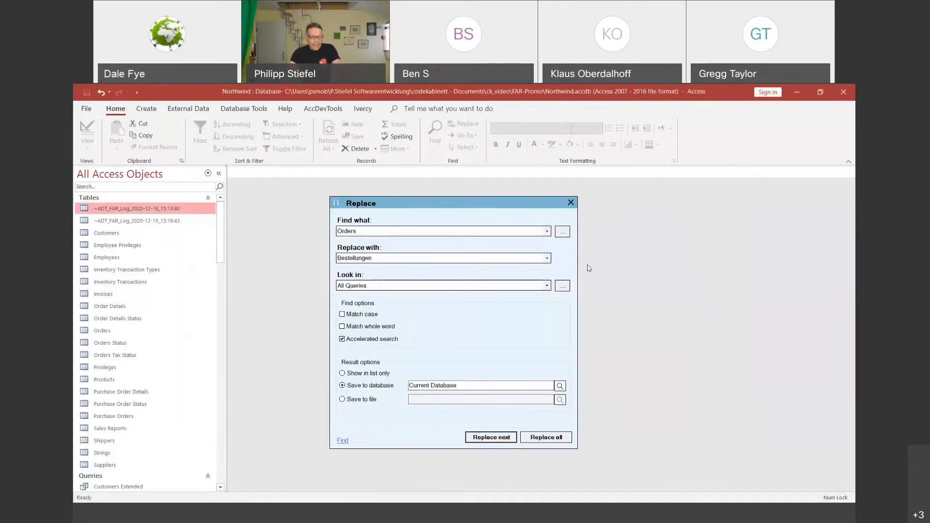
# Reposition the Replace dialog and look through the recent entries for the replacement and search terms.
pyautogui.moveTo(487, 207); pyautogui.dragTo(502, 207)
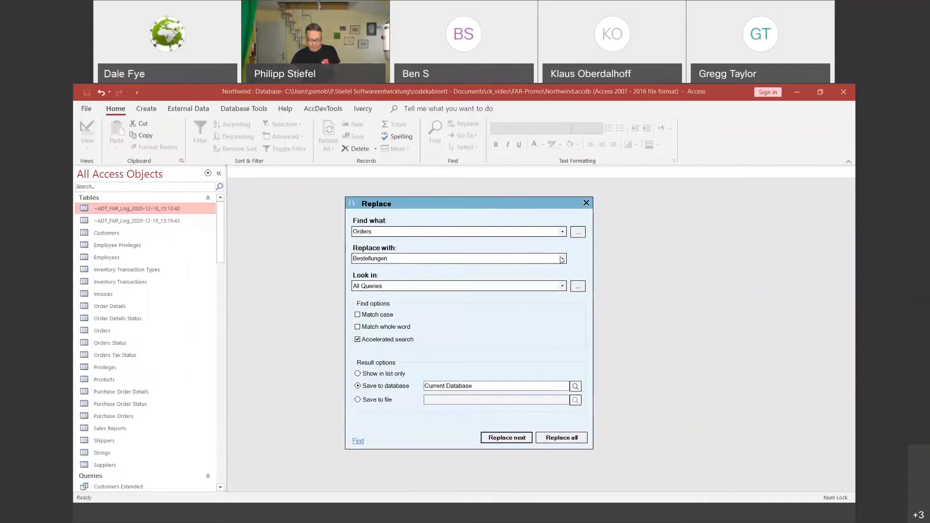
pyautogui.click(563, 259)
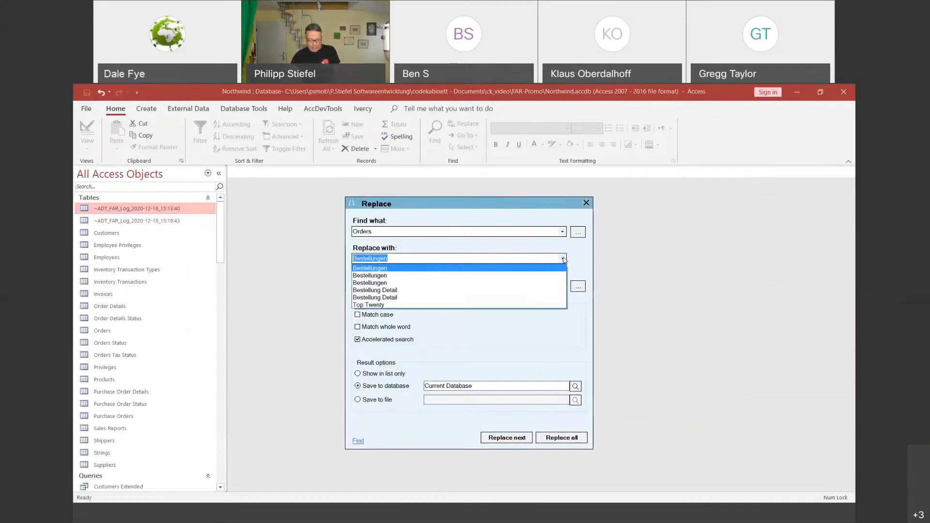
pyautogui.click(571, 253)
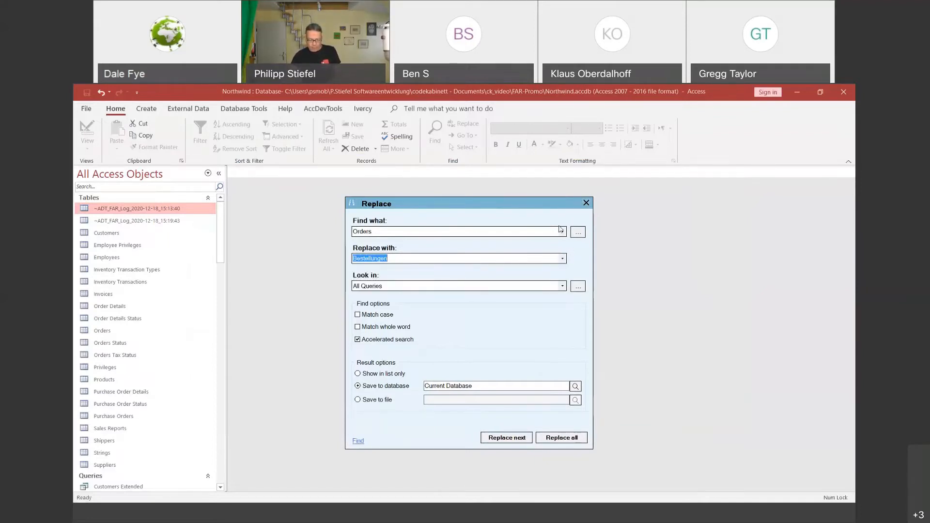
pyautogui.click(563, 232)
pyautogui.click(563, 232)
# Copy the replacement term Bestellungen into a new Find search, set the scope to All Forms, and find all occurrences.
pyautogui.click(415, 258)
pyautogui.hotkey('ctrl', 'c')
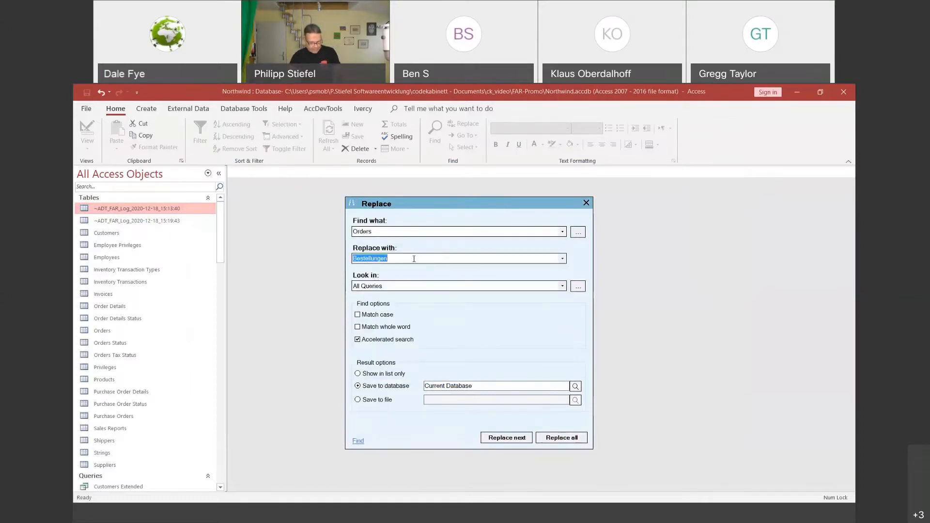
pyautogui.click(357, 441)
pyautogui.click(390, 232)
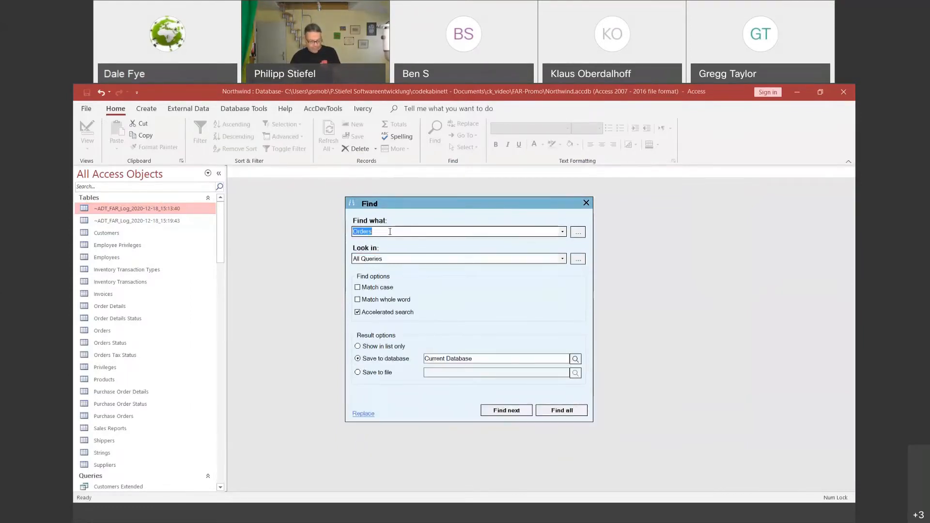
pyautogui.hotkey('ctrl', 'v')
pyautogui.click(400, 256)
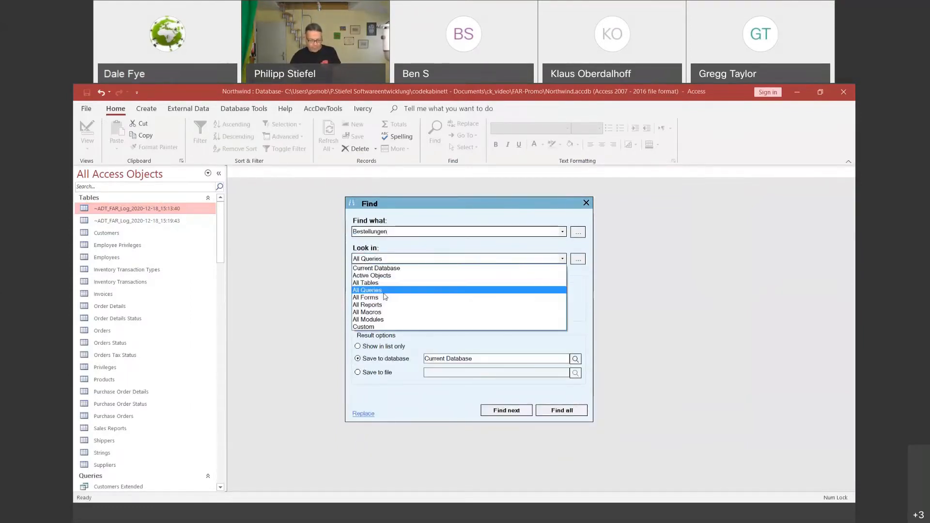
pyautogui.click(383, 298)
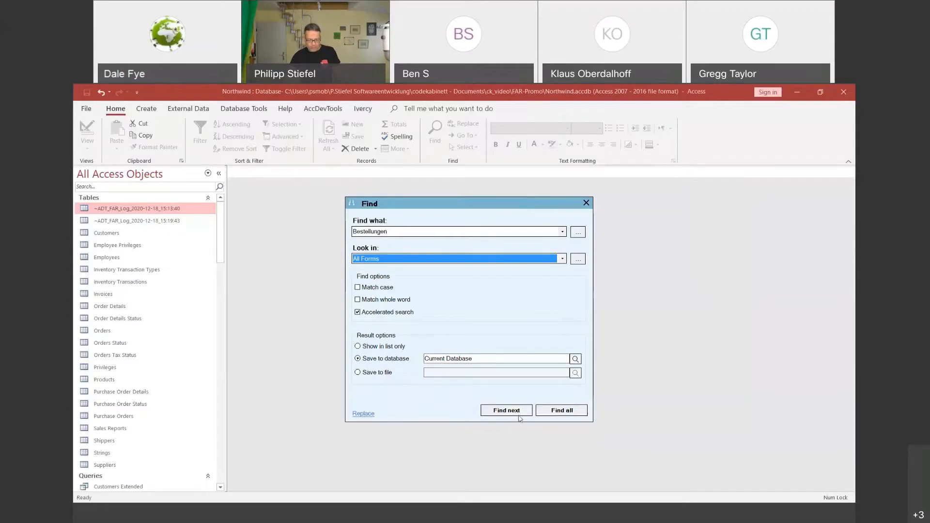
pyautogui.click(562, 410)
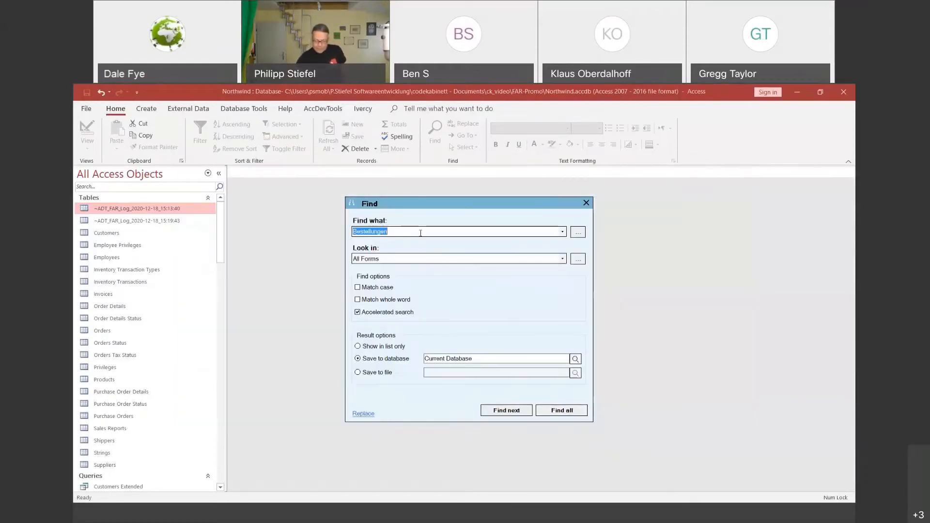
# Shorten the search term to Bestellung and run the search again in All Forms.
pyautogui.click(417, 233)
pyautogui.press('BackSpace')
pyautogui.press('BackSpace')
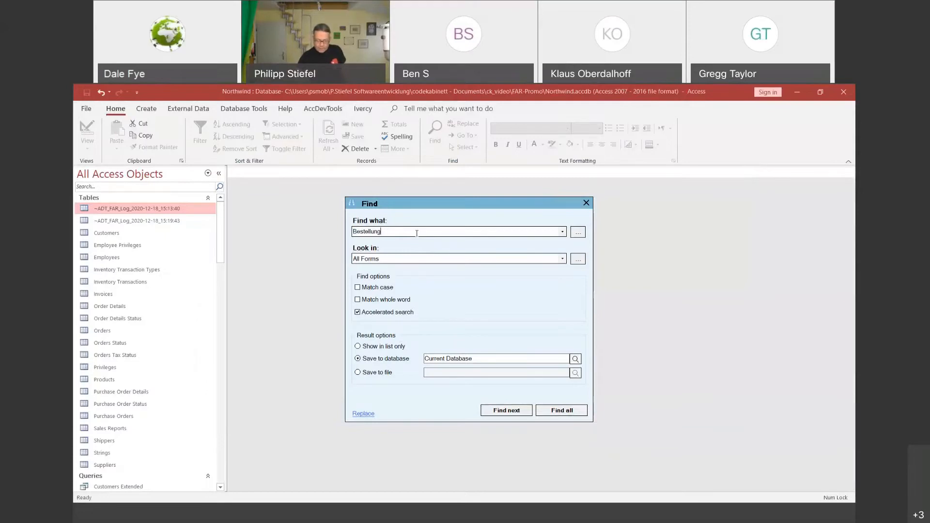
pyautogui.press('Return')
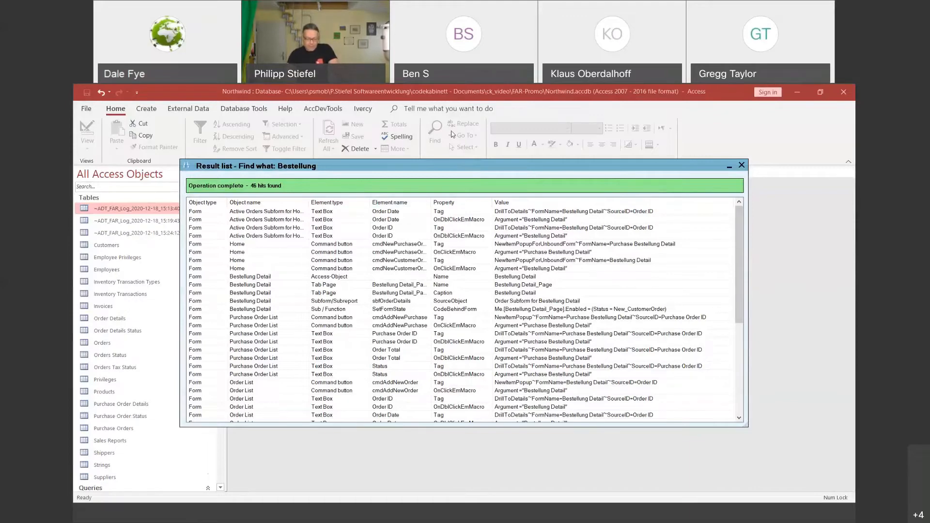
# Enlarge the result list and look through the Bestellung hits and their properties.
pyautogui.moveTo(464, 168); pyautogui.dragTo(451, 131)
pyautogui.moveTo(737, 388); pyautogui.dragTo(752, 482)
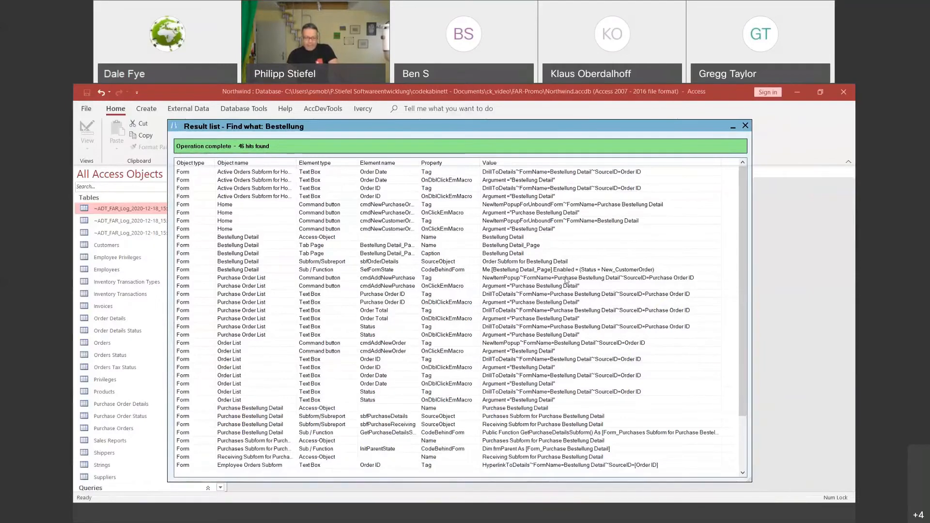
pyautogui.click(470, 247)
pyautogui.scroll(-2, 443, 323)
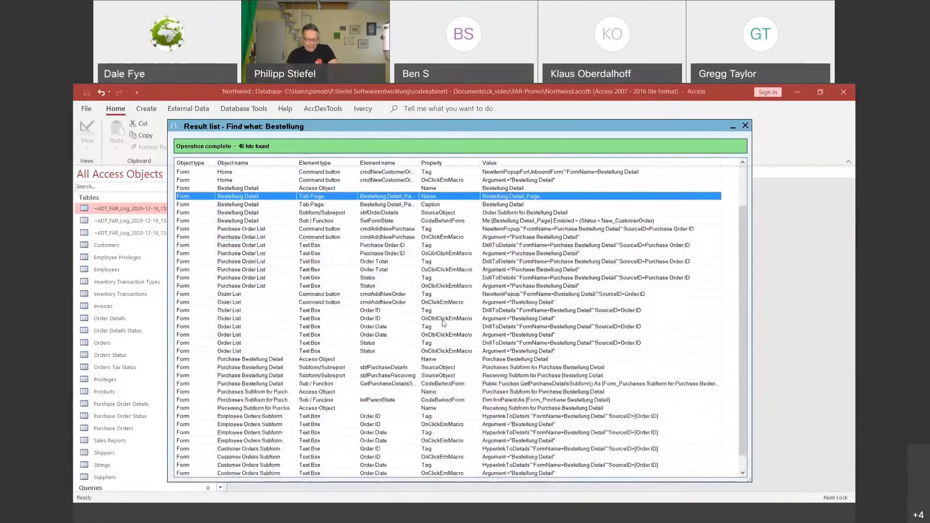
pyautogui.scroll(-1, 443, 323)
pyautogui.click(450, 360)
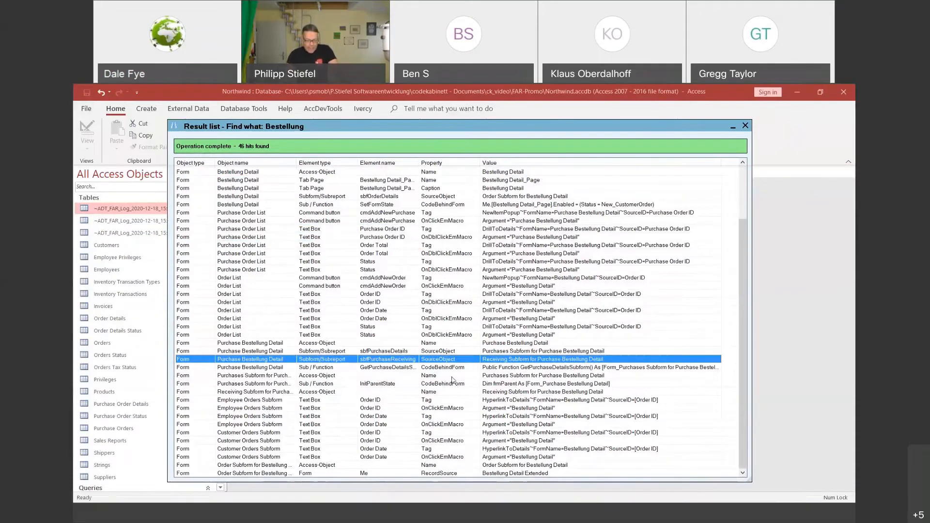
pyautogui.click(453, 318)
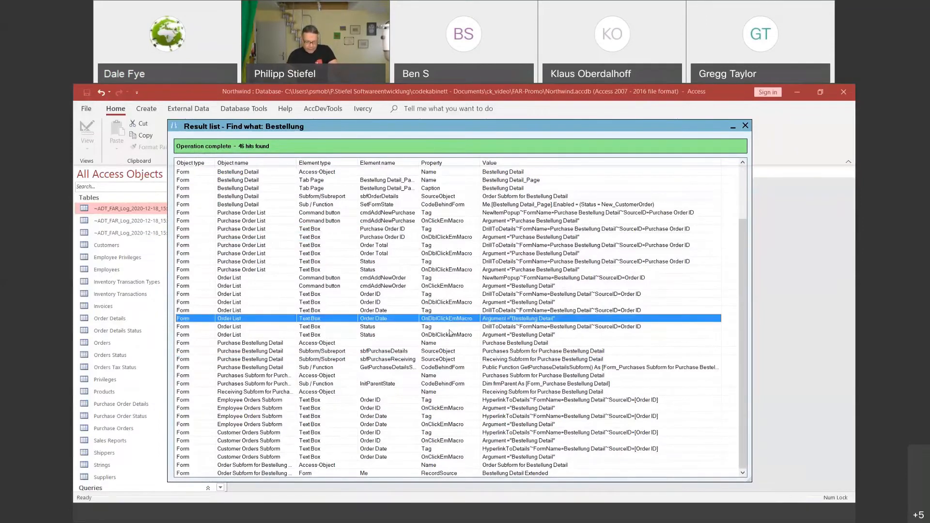
# Filter the result list to entries whose Property does not contain macro.
pyautogui.rightClick(449, 320)
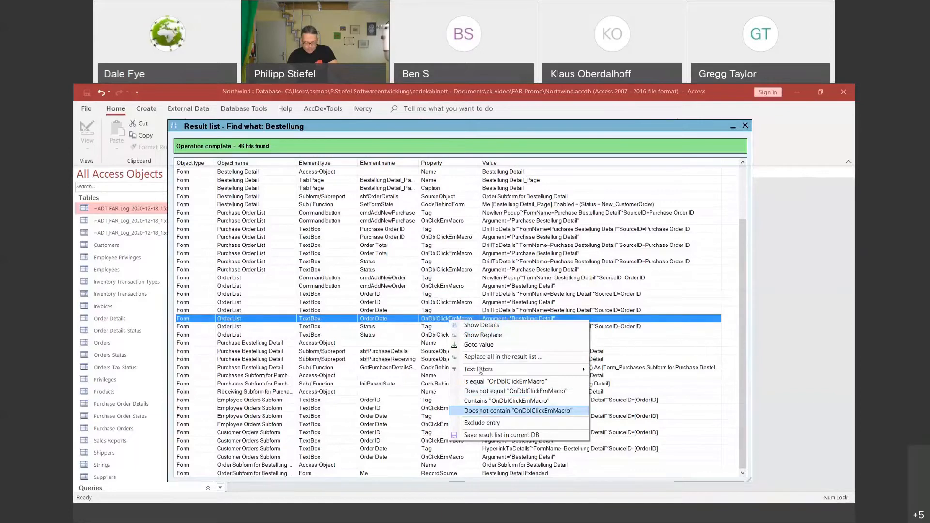
pyautogui.moveTo(481, 370)
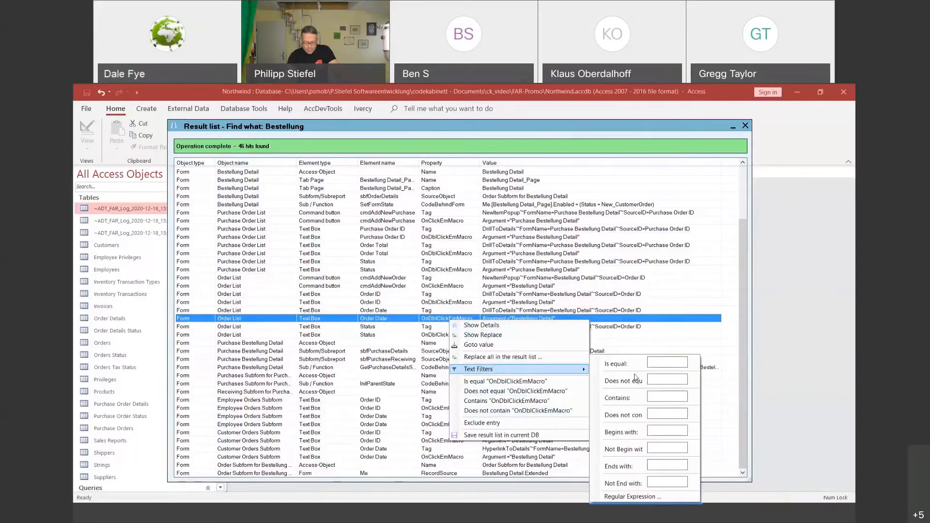
pyautogui.click(657, 413)
pyautogui.write('macro')
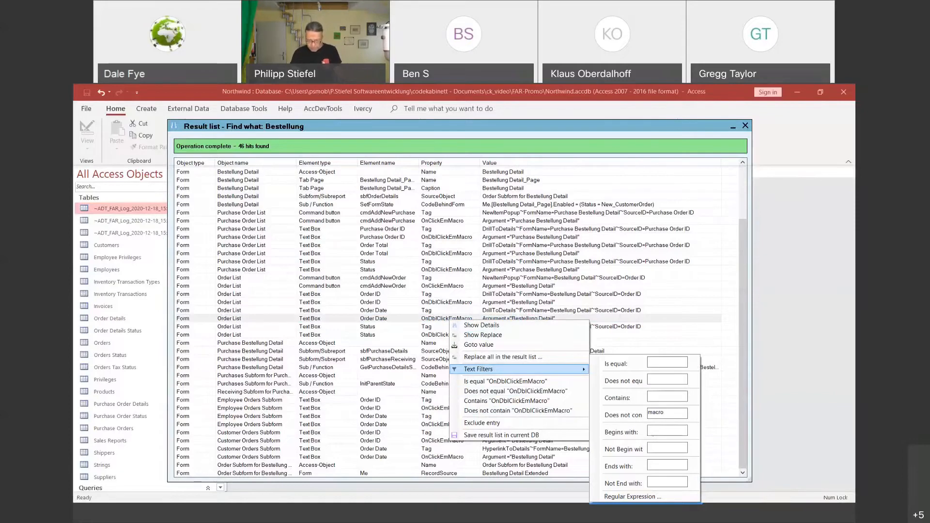
pyautogui.press('Return')
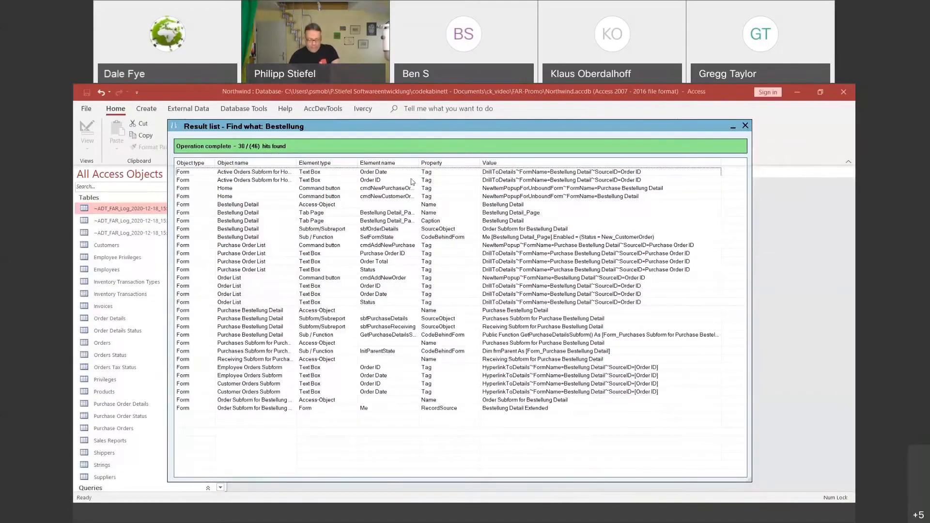
# Narrow the result list further to entries whose Property does not contain Tag.
pyautogui.click(464, 270)
pyautogui.rightClick(464, 271)
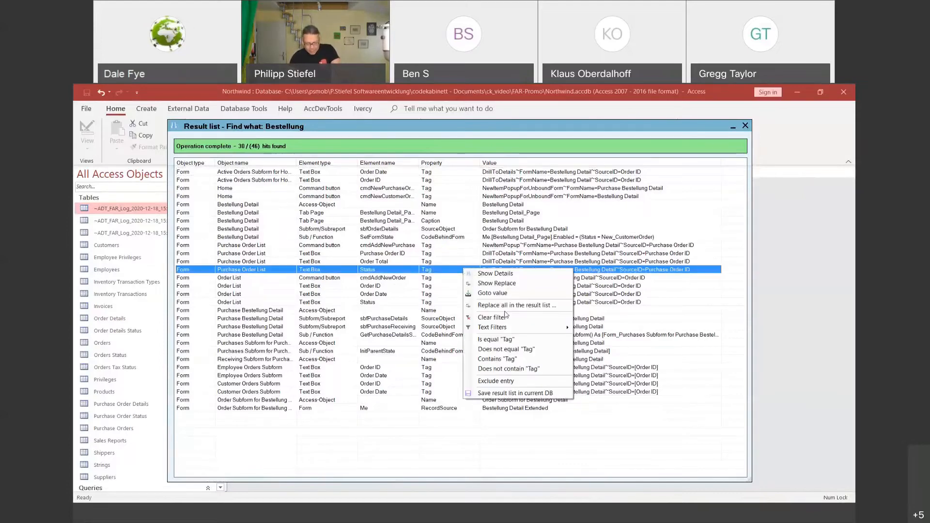
pyautogui.click(504, 369)
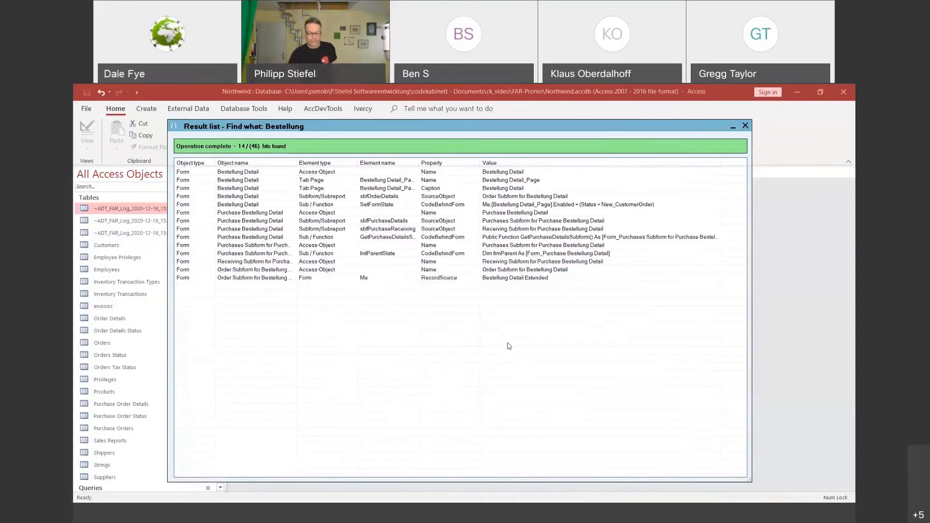
pyautogui.rightClick(477, 190)
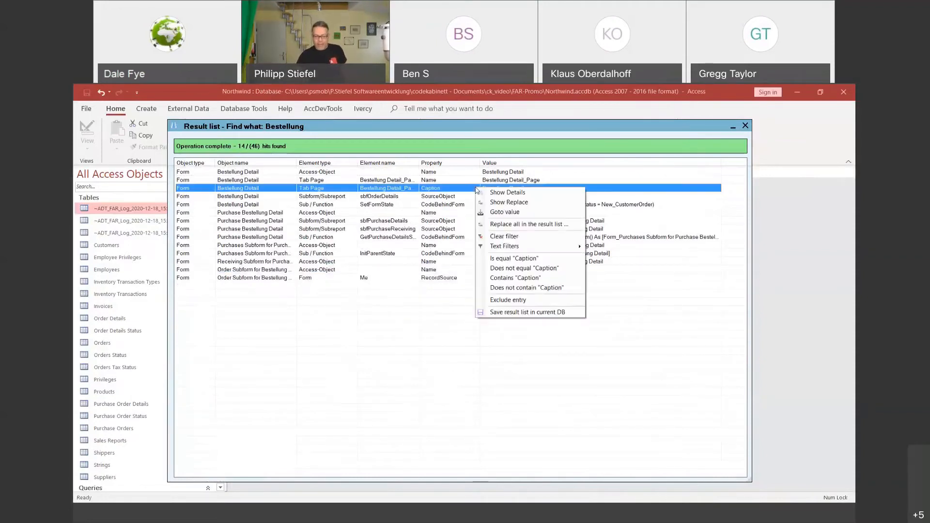
pyautogui.click(442, 229)
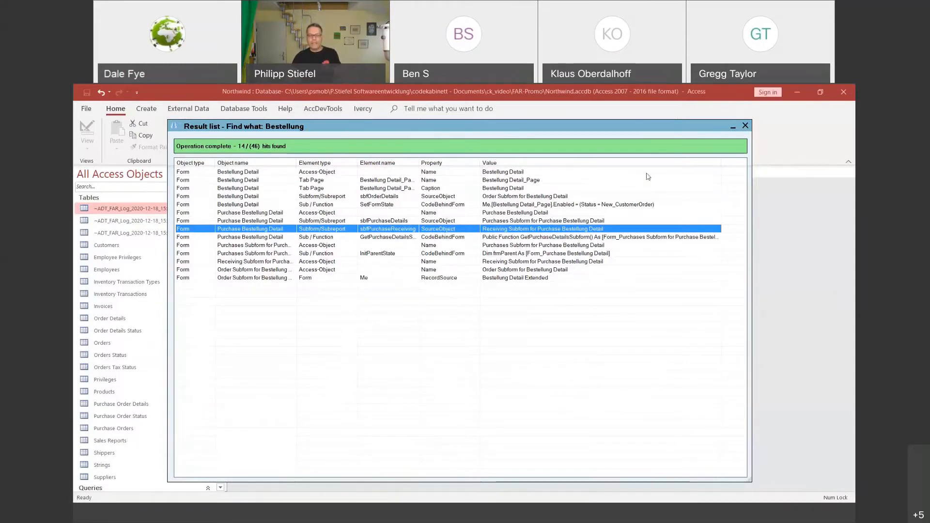
# Replace Bestellung with Order throughout the filtered result list, dismiss the messages, and widen the Found value and Replaced with columns.
pyautogui.rightClick(465, 221)
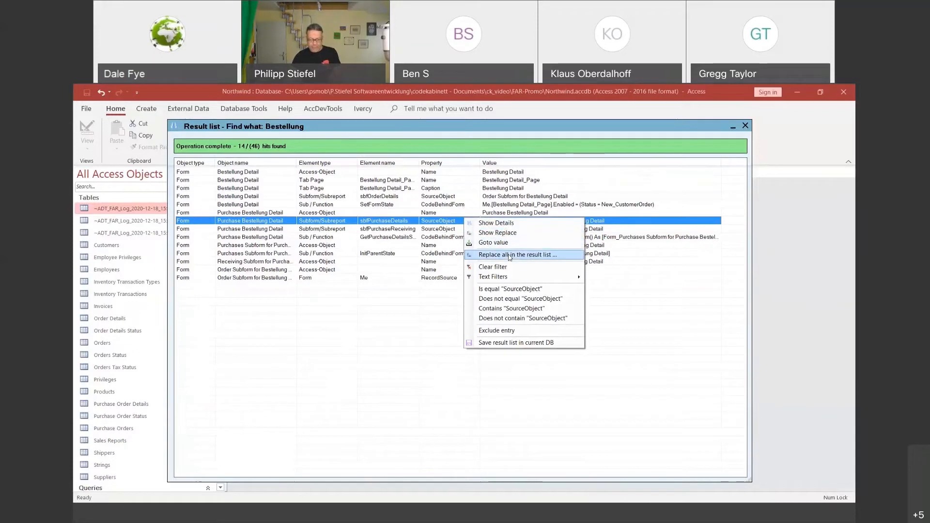
pyautogui.click(560, 254)
pyautogui.click(428, 300)
pyautogui.hotkey('ctrl', 'a')
pyautogui.write('Order')
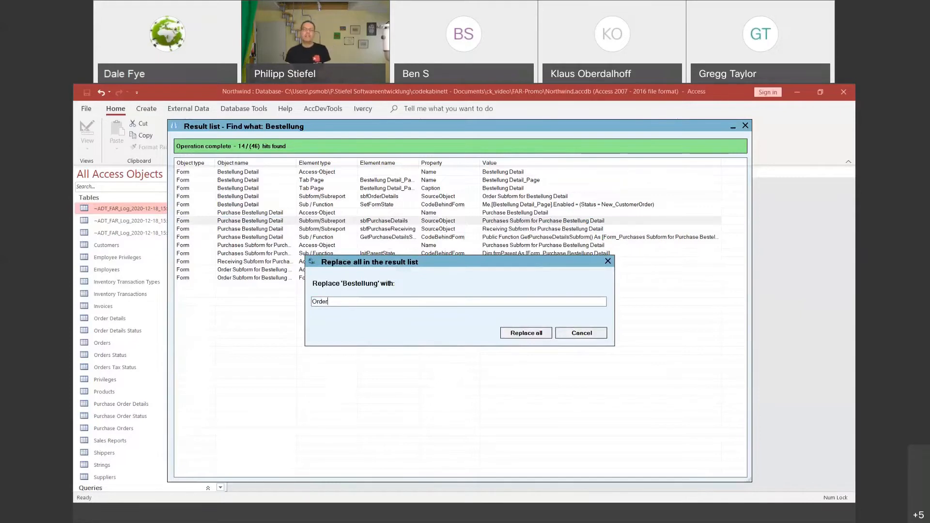
pyautogui.click(539, 335)
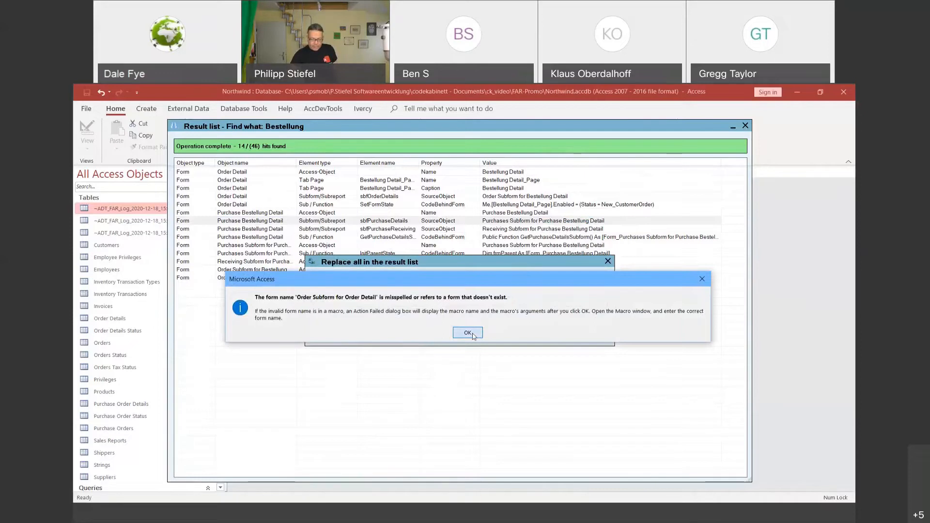
pyautogui.click(471, 332)
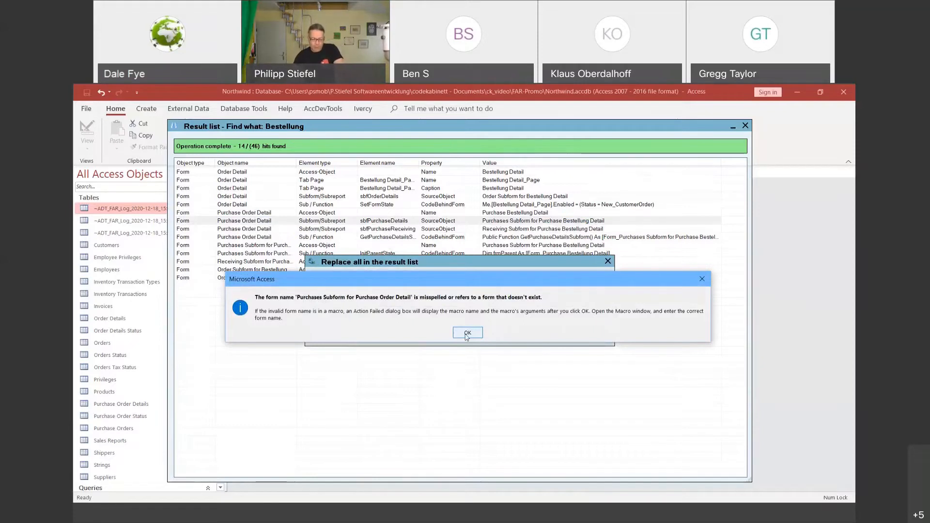
pyautogui.click(466, 333)
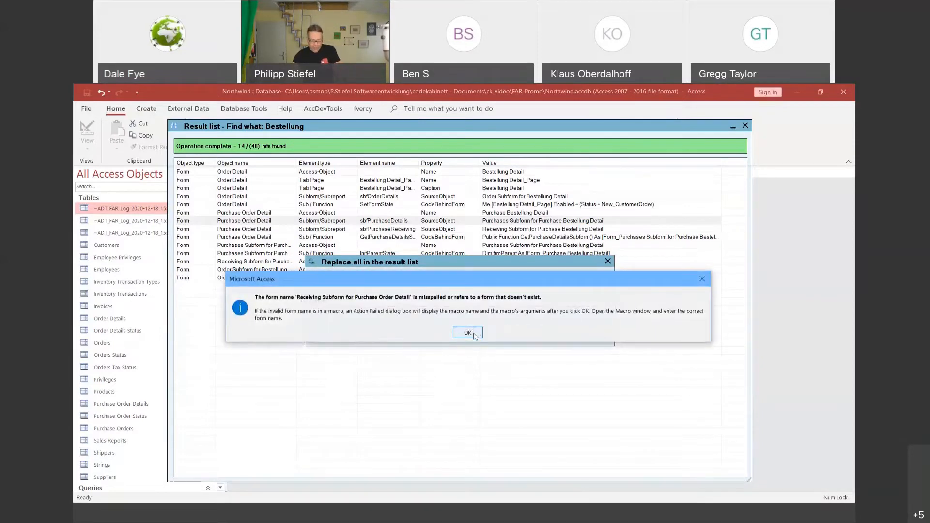
pyautogui.click(472, 333)
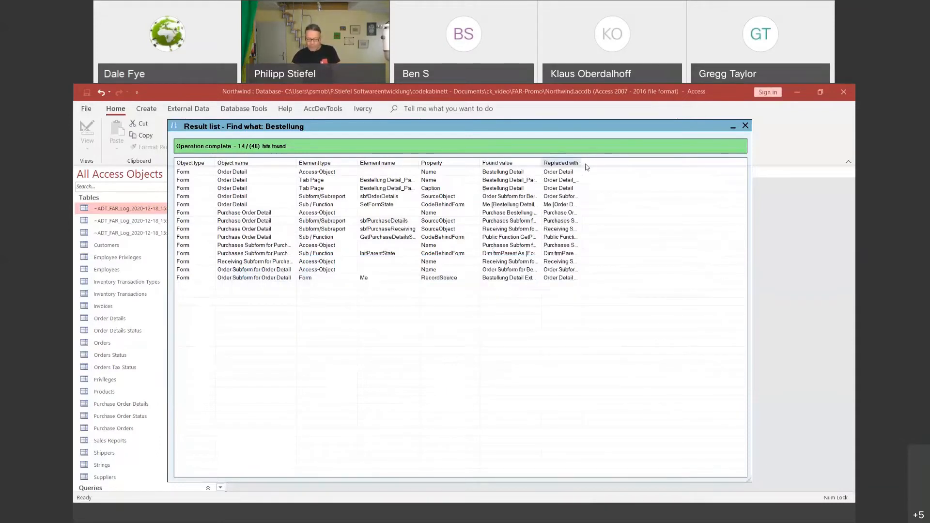
pyautogui.moveTo(583, 164); pyautogui.dragTo(757, 171)
pyautogui.moveTo(542, 162); pyautogui.dragTo(564, 163)
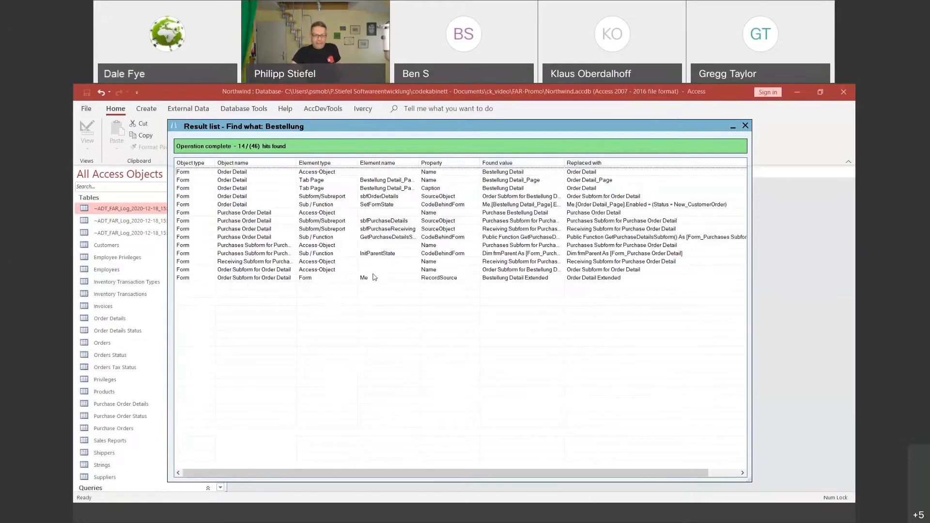
# Look at the regular expression filter for the Found value column, cancel it, and close the result list.
pyautogui.rightClick(497, 224)
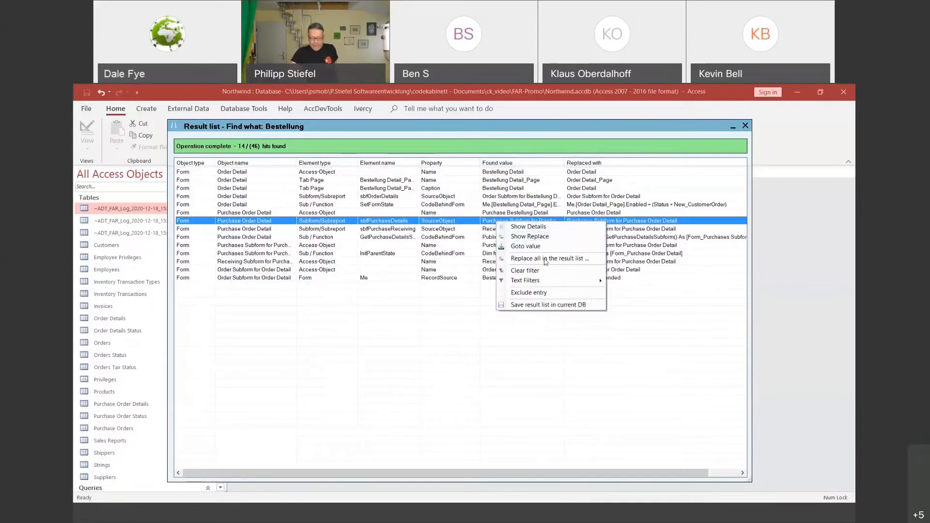
pyautogui.moveTo(545, 282)
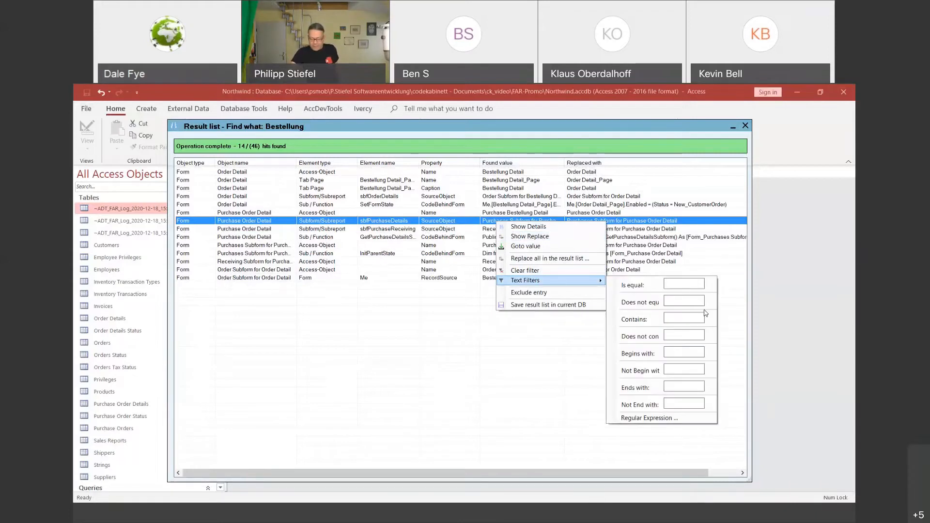
pyautogui.click(649, 418)
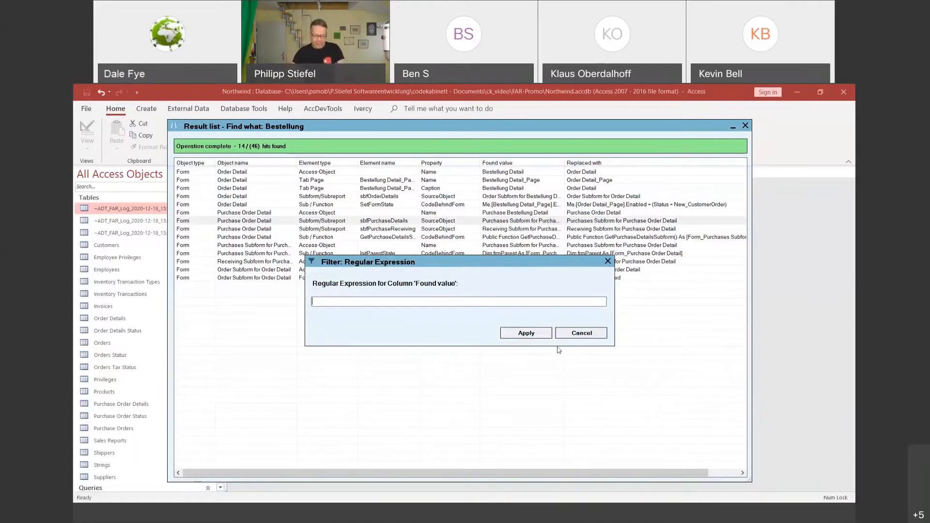
pyautogui.click(577, 334)
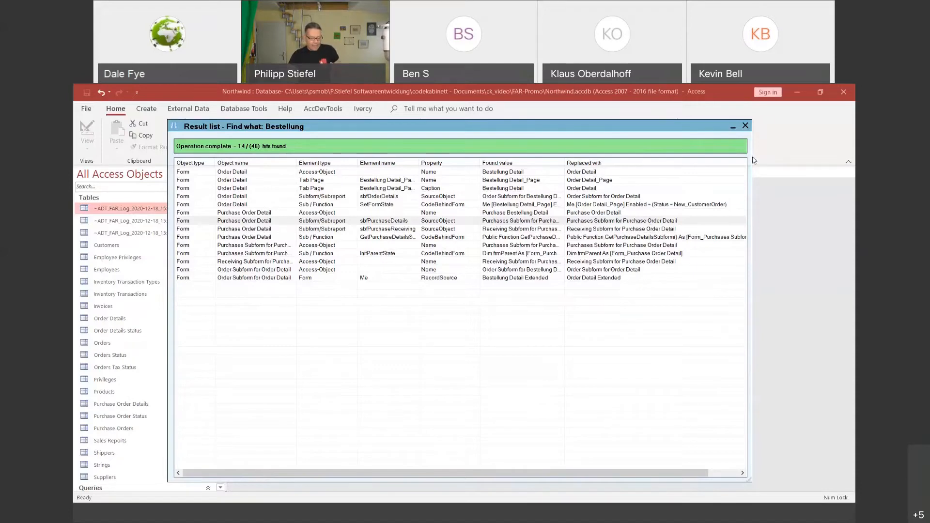
pyautogui.click(745, 126)
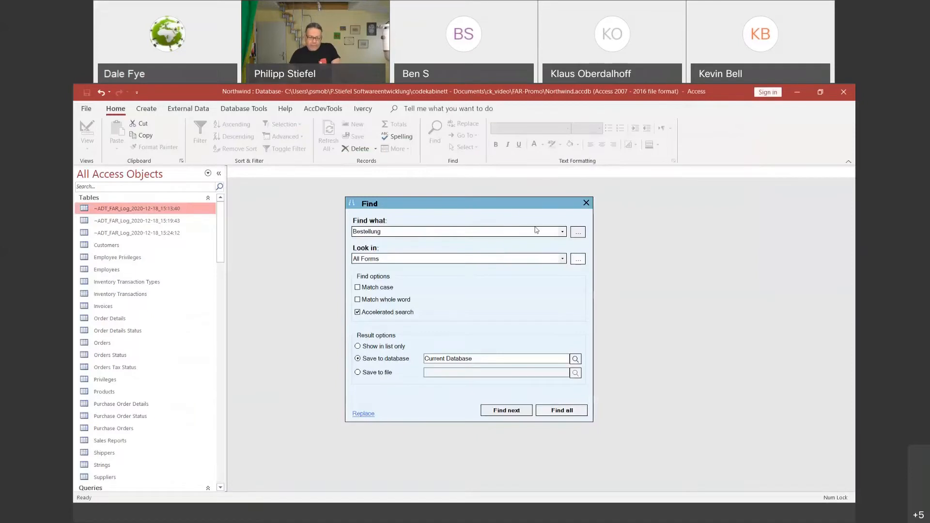
# Open the custom search scope settings and set tables, forms, modules, macros and queries to be ignored.
pyautogui.moveTo(512, 203); pyautogui.dragTo(502, 196)
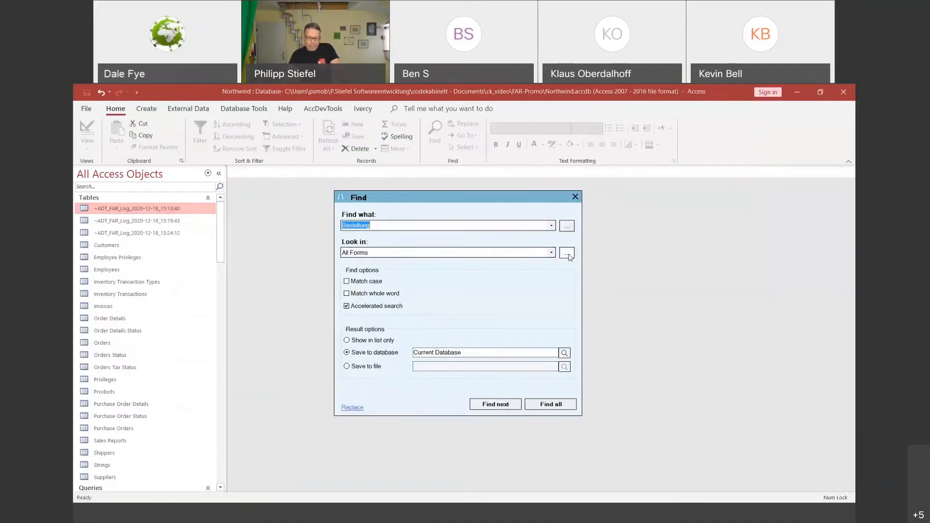
pyautogui.click(568, 255)
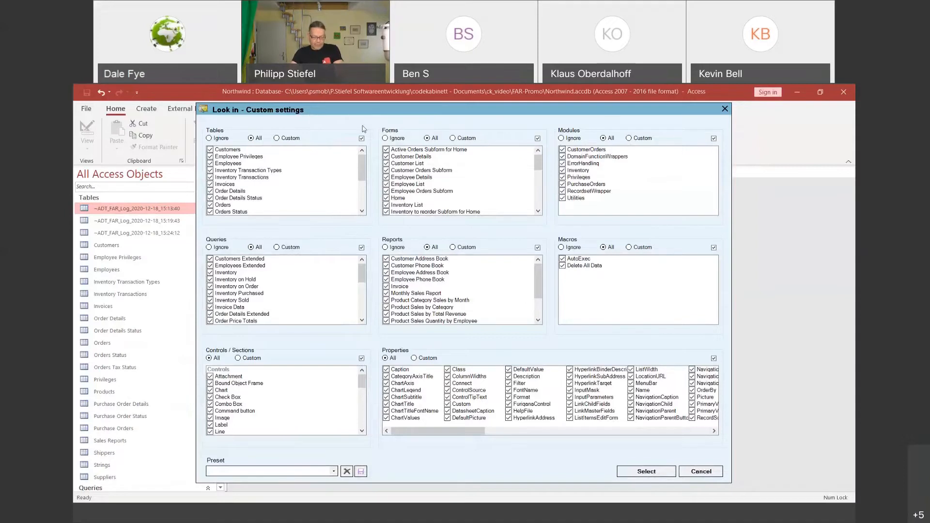
pyautogui.click(217, 139)
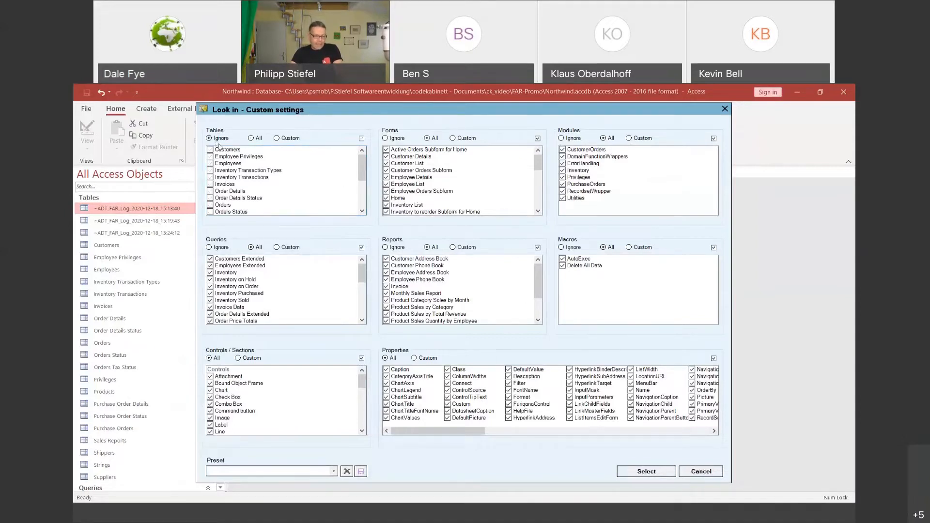
pyautogui.click(395, 139)
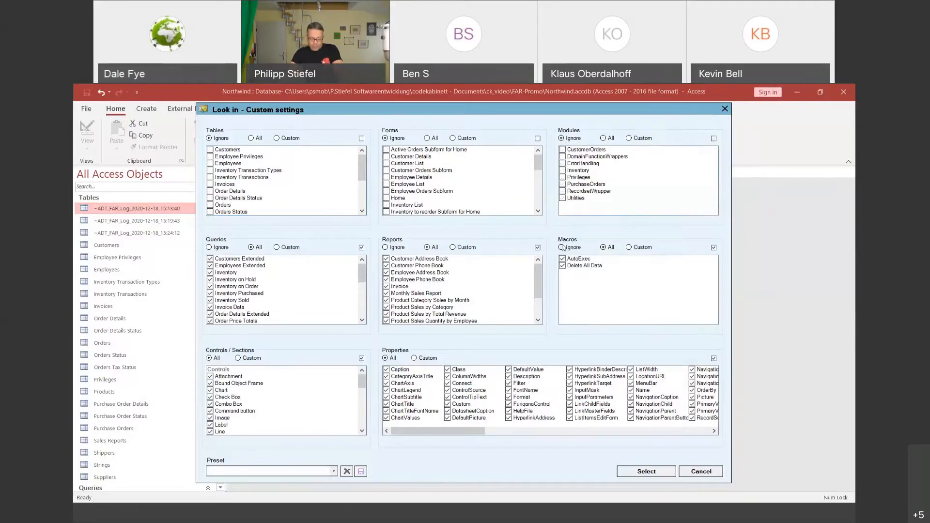
pyautogui.click(562, 248)
pyautogui.click(218, 248)
# Restrict the reports in scope to a custom selection of Customer Address Book, Customer Phone Book, Employee Address Book and Employee Phone Book.
pyautogui.click(453, 248)
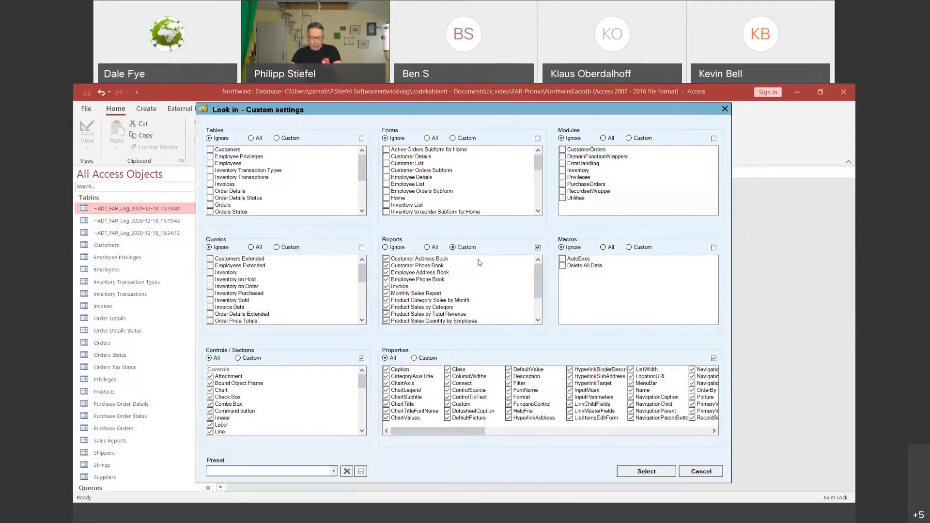
pyautogui.click(537, 247)
pyautogui.click(386, 266)
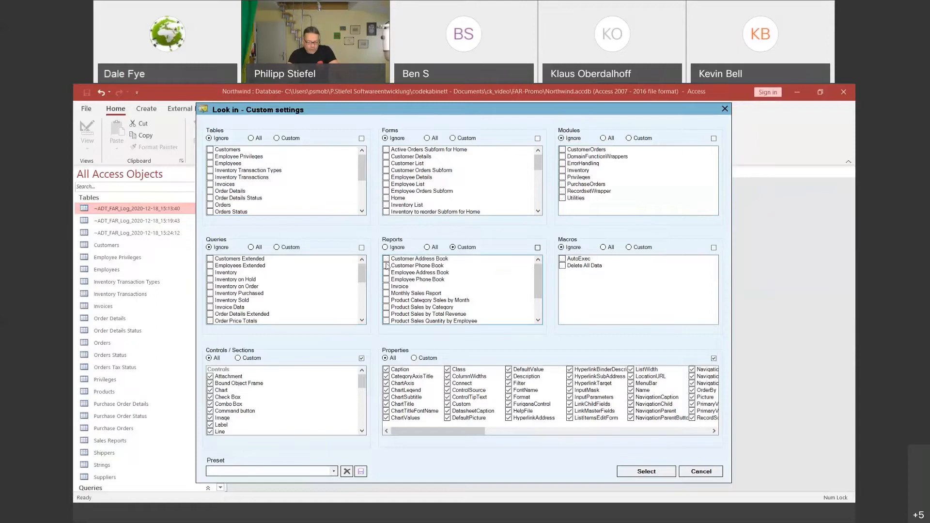
pyautogui.click(386, 259)
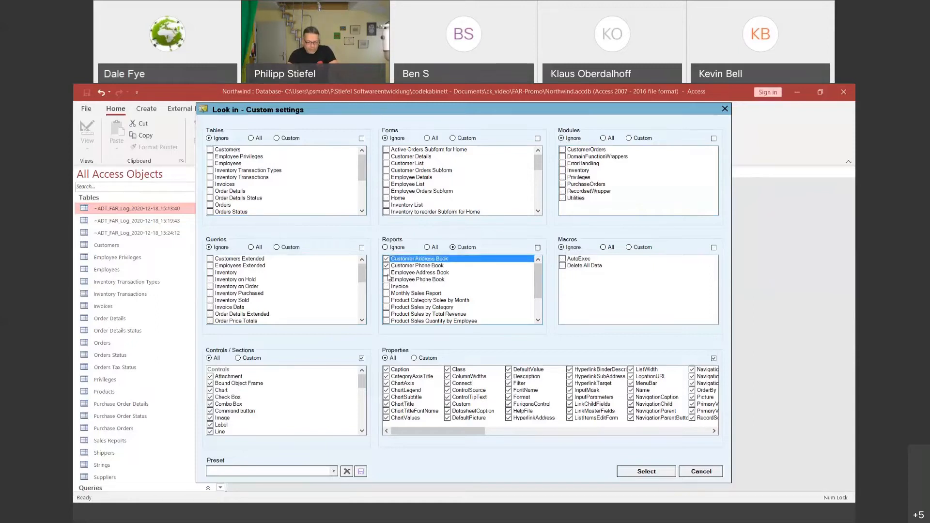
pyautogui.click(387, 272)
pyautogui.click(387, 280)
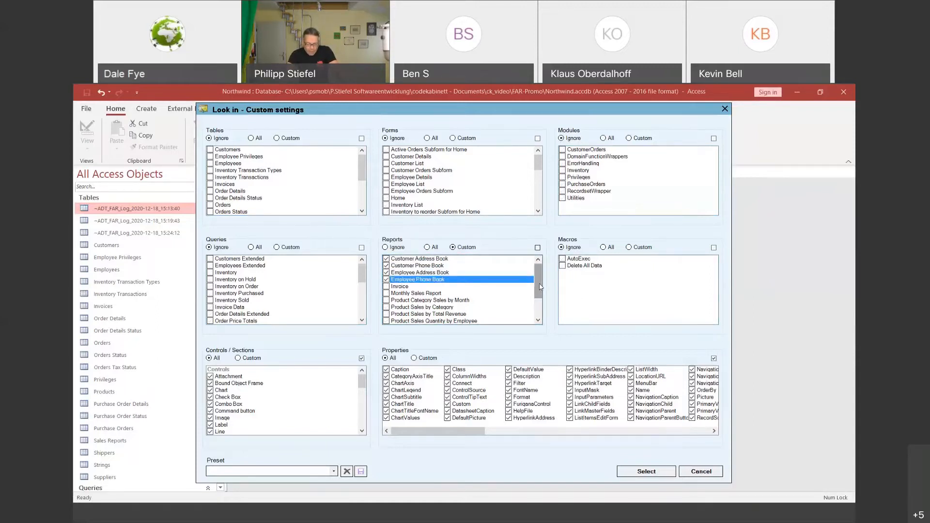
# Add Supplier Address Book, Supplier Phone Book, Top Ten Biggest Orders and Yearly Sales Report to the custom report selection.
pyautogui.scroll(-2, 541, 286)
pyautogui.click(386, 301)
pyautogui.click(386, 308)
pyautogui.click(387, 315)
pyautogui.click(386, 321)
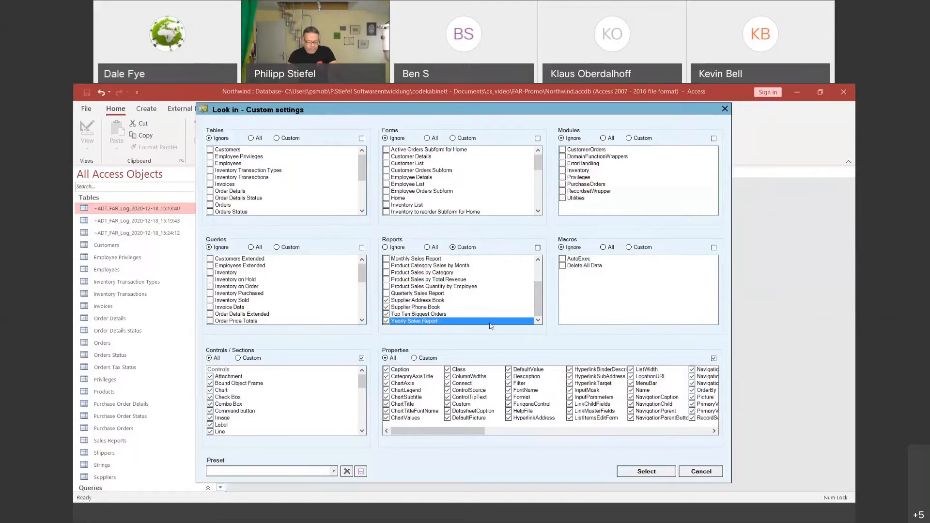
# Limit the controls and sections to a custom selection containing only Report (Me).
pyautogui.click(242, 359)
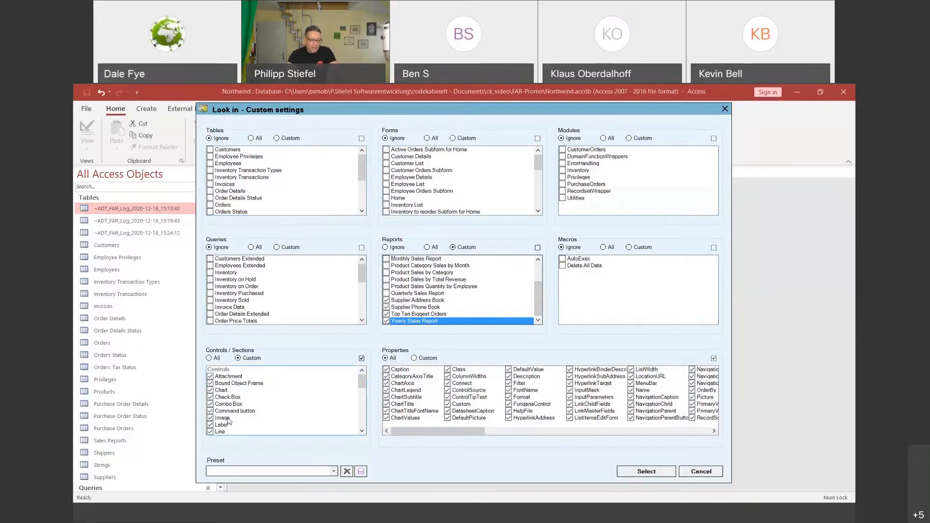
pyautogui.click(362, 359)
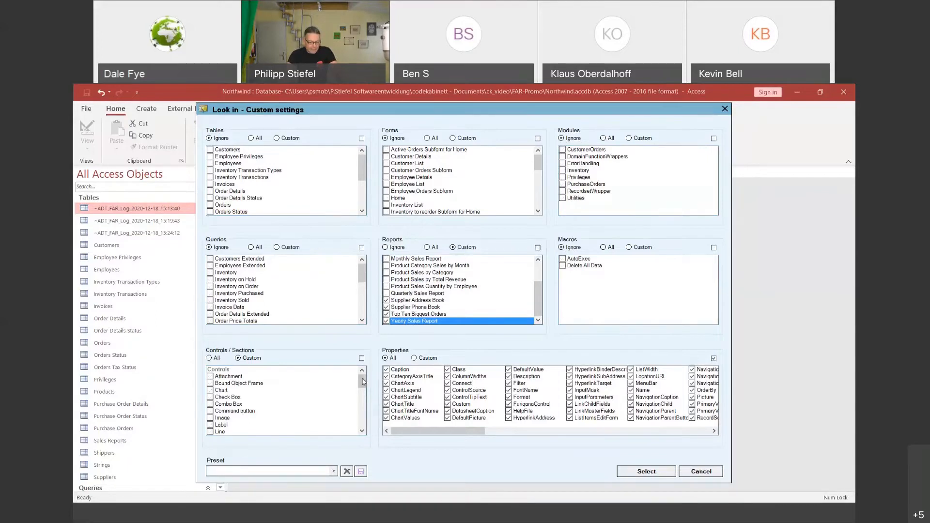
pyautogui.moveTo(363, 383); pyautogui.dragTo(361, 421)
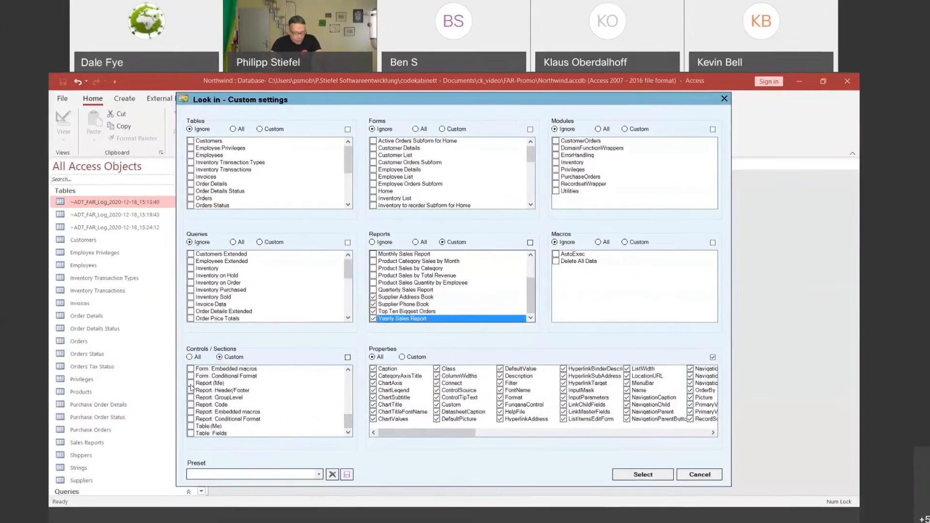
pyautogui.click(190, 384)
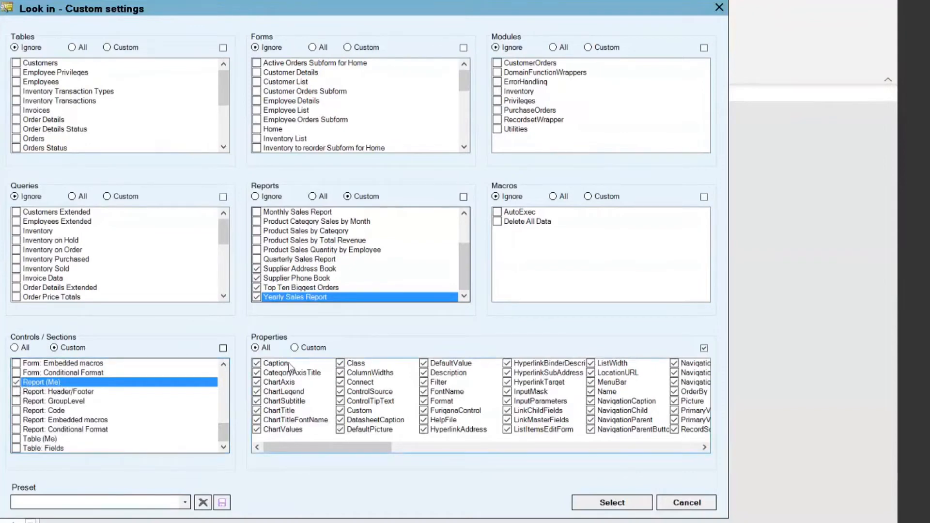
# Limit the searched properties to a custom selection containing only RecordSource.
pyautogui.click(294, 347)
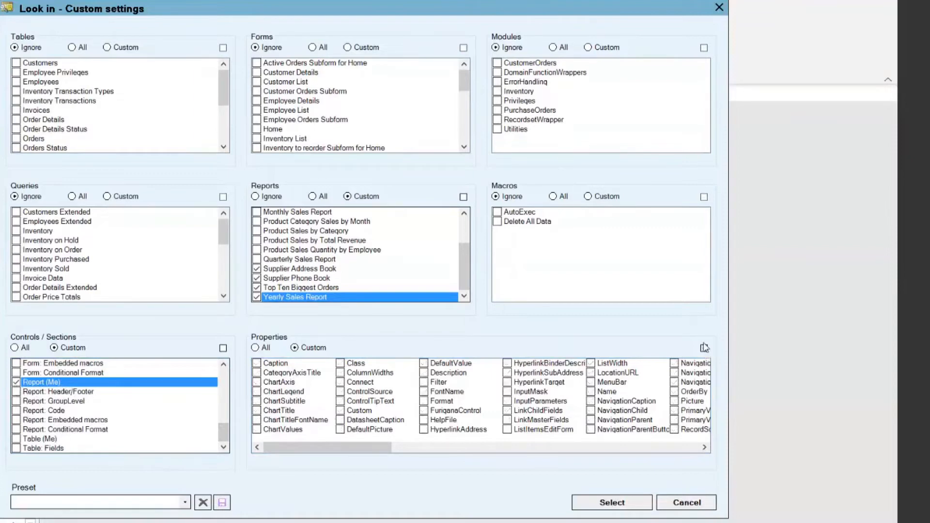
pyautogui.click(705, 348)
pyautogui.moveTo(370, 448); pyautogui.dragTo(505, 450)
pyautogui.click(256, 430)
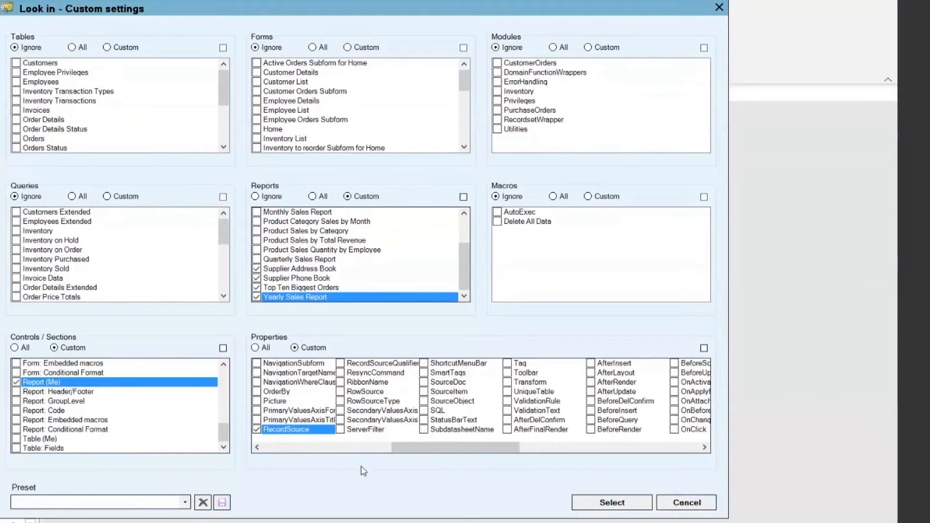
# Save the custom scope as a preset named Report Recordsource and apply it to the search.
pyautogui.click(222, 504)
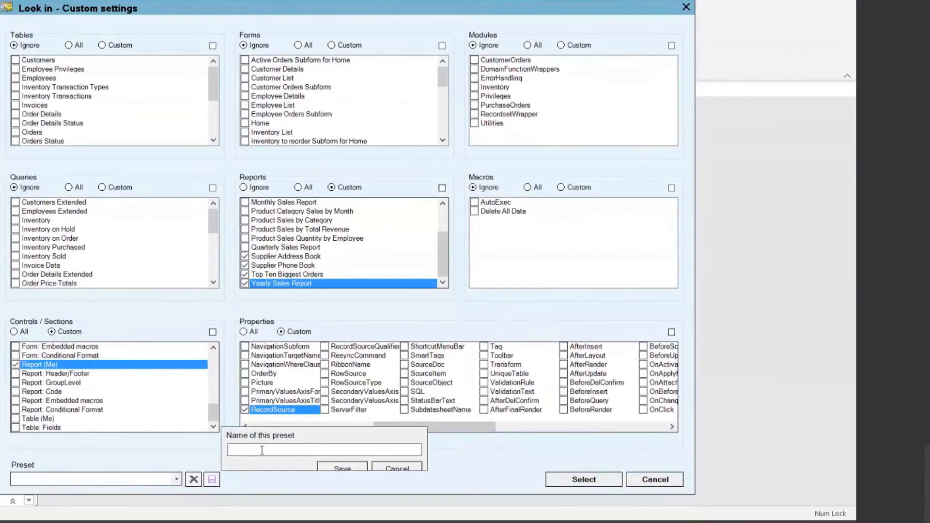
pyautogui.write('Report Recordsource')
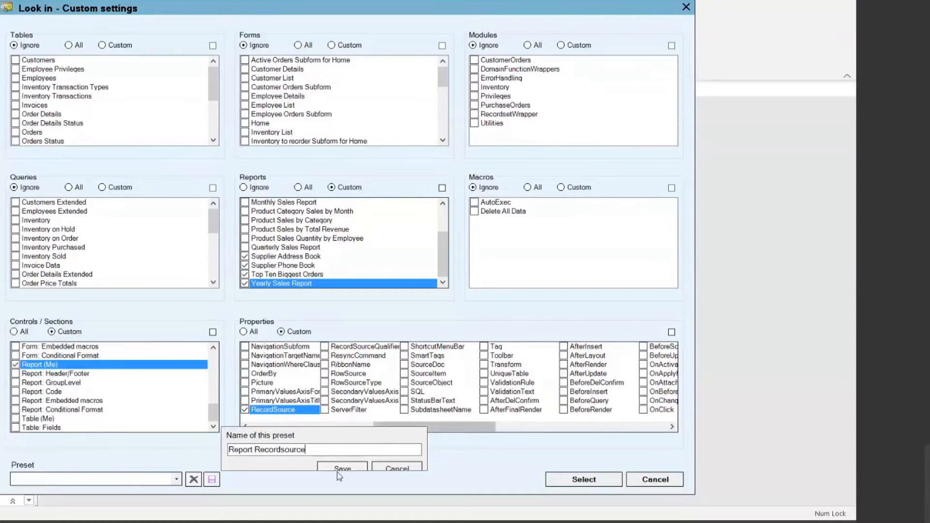
pyautogui.click(341, 469)
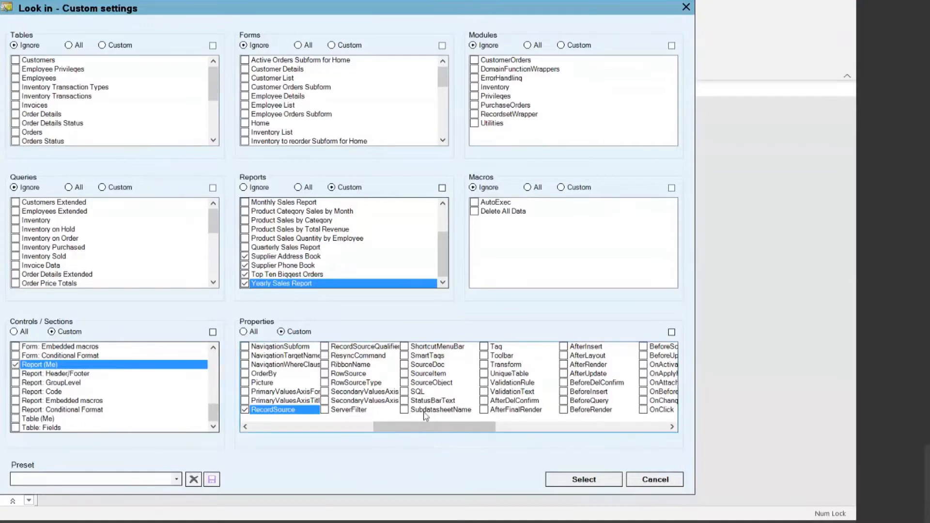
pyautogui.click(584, 479)
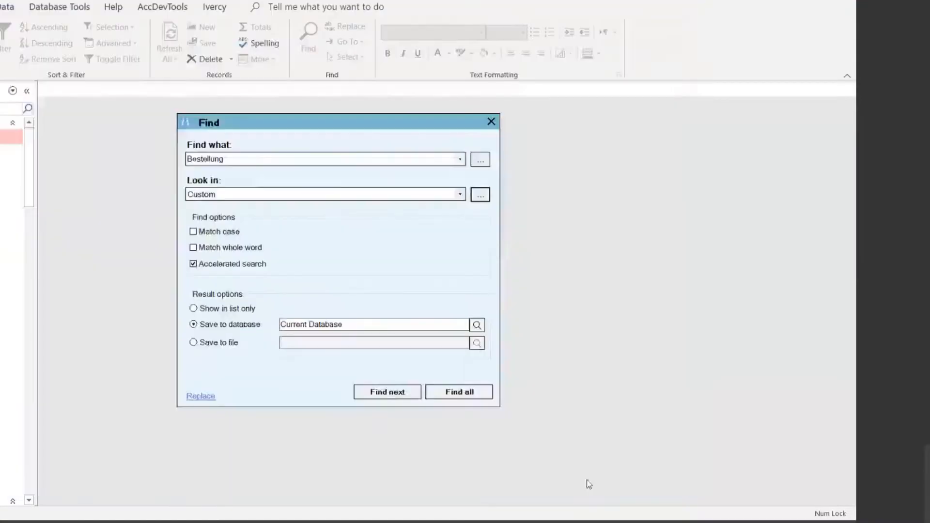
# Find all occurrences of Order in the custom scope, highlight the RecordSource hit, and close the result list and Find dialog.
pyautogui.click(238, 157)
pyautogui.write('Order')
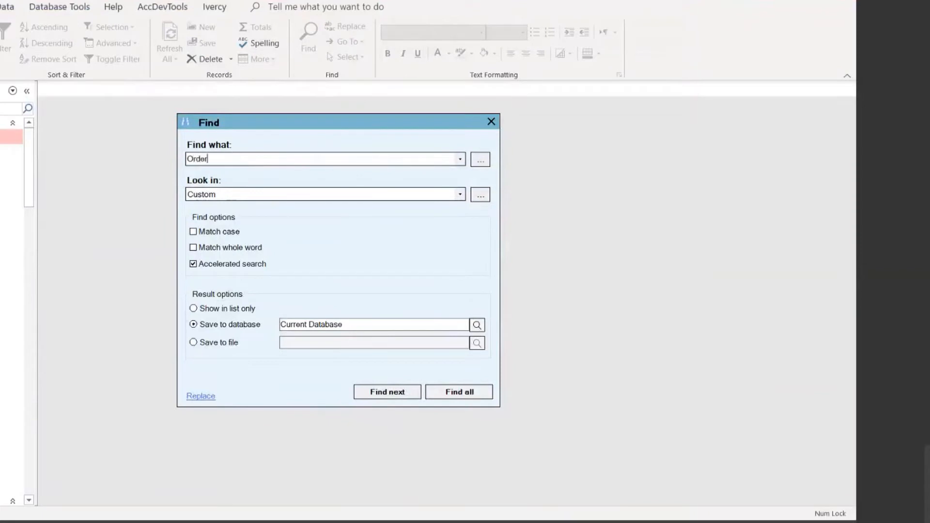
pyautogui.click(459, 391)
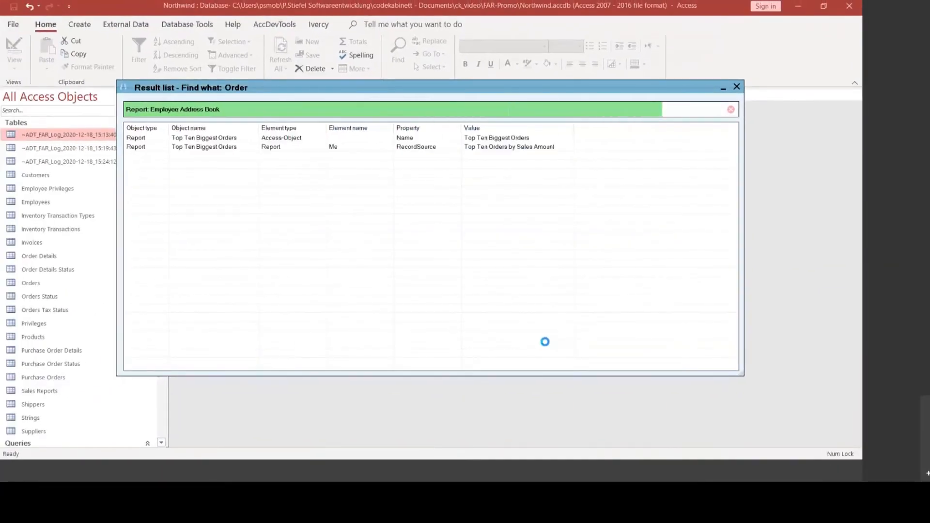
pyautogui.click(331, 148)
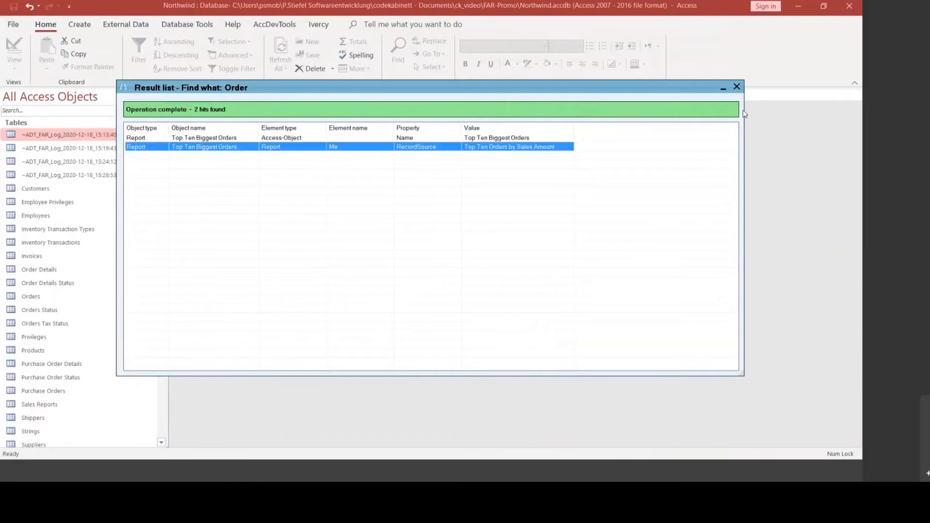
pyautogui.click(736, 87)
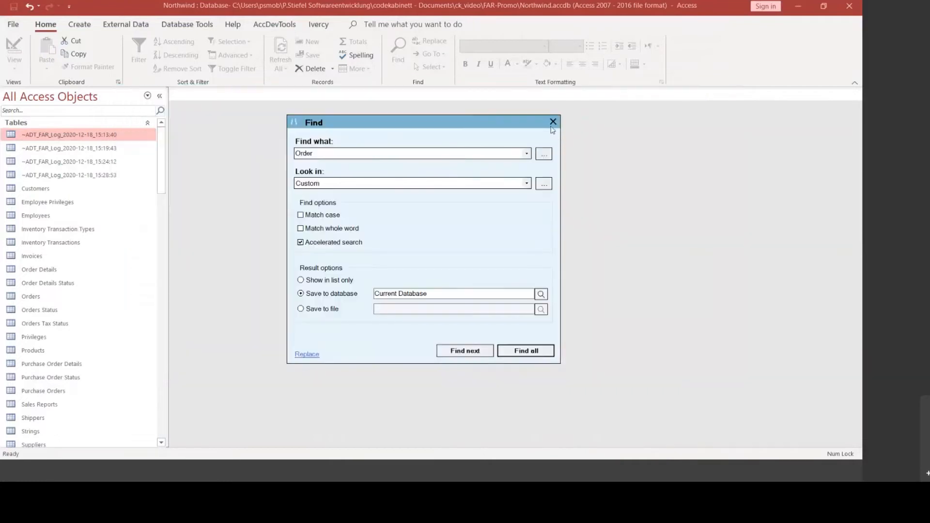
pyautogui.click(551, 125)
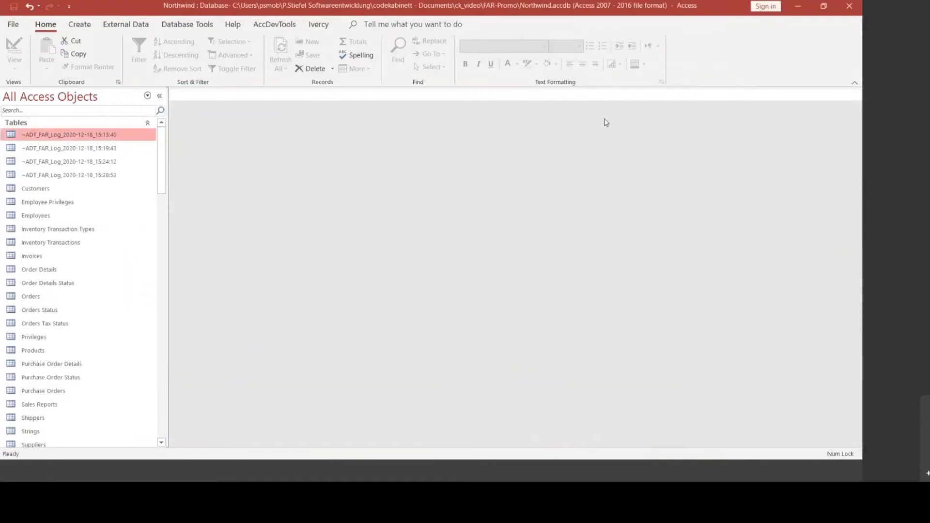
# Start a new Find and apply the saved Report Recordsource preset as its custom search scope.
pyautogui.click(274, 24)
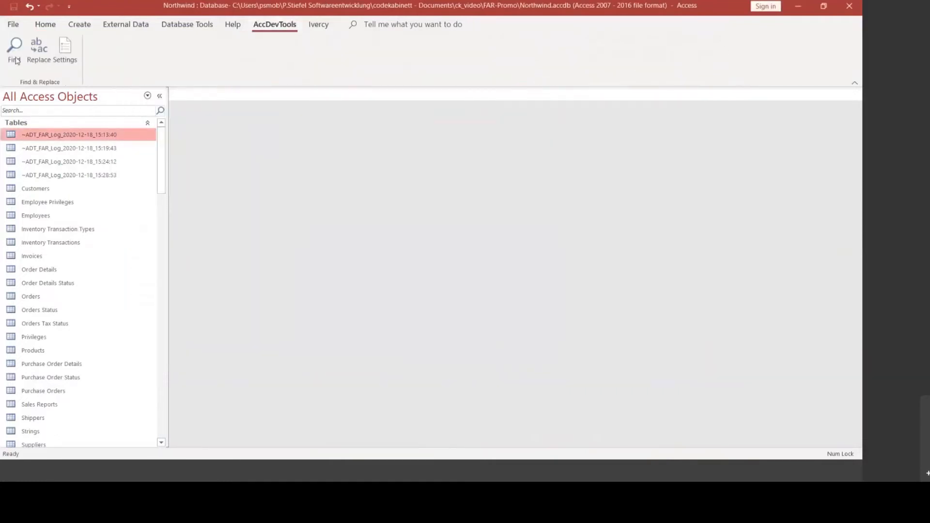
pyautogui.click(14, 48)
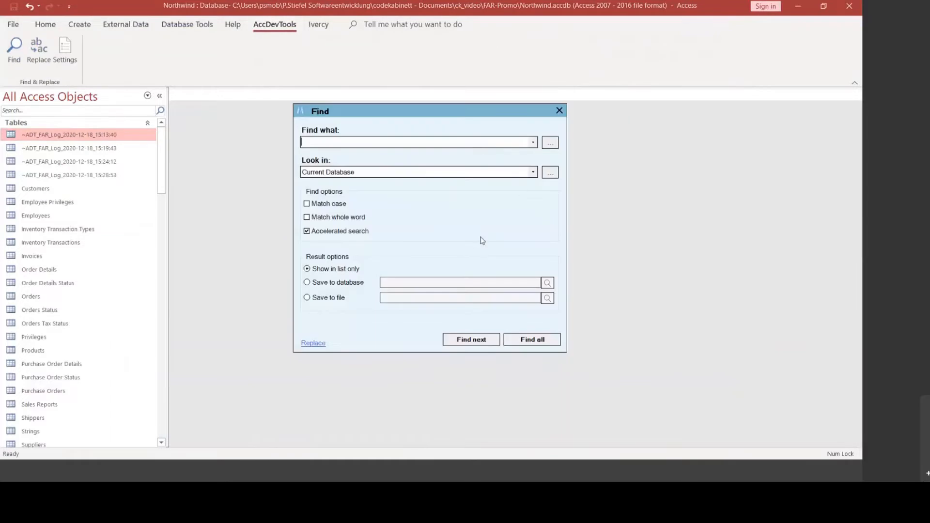
pyautogui.click(551, 174)
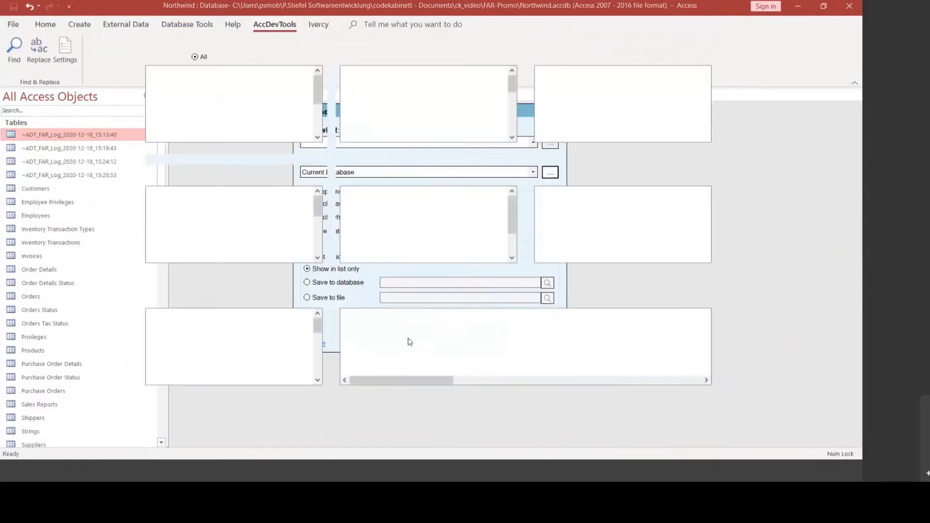
pyautogui.click(199, 425)
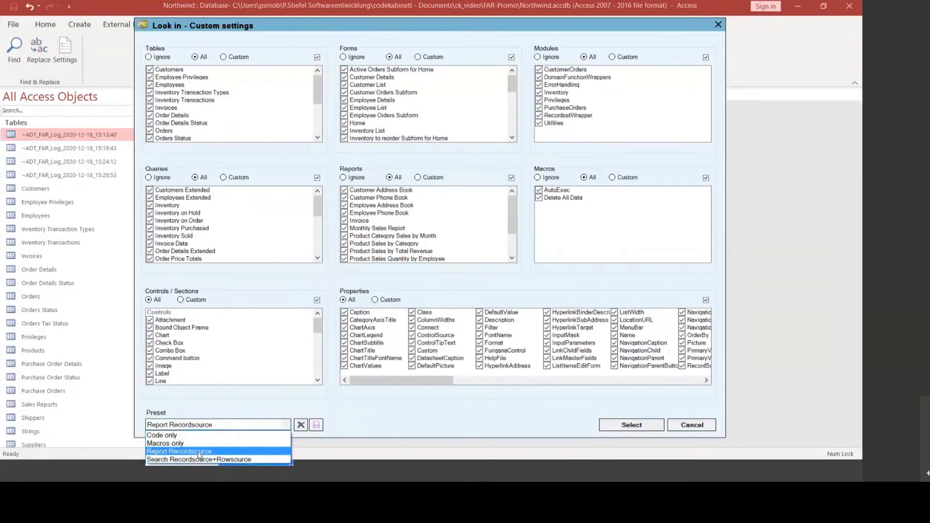
pyautogui.click(199, 452)
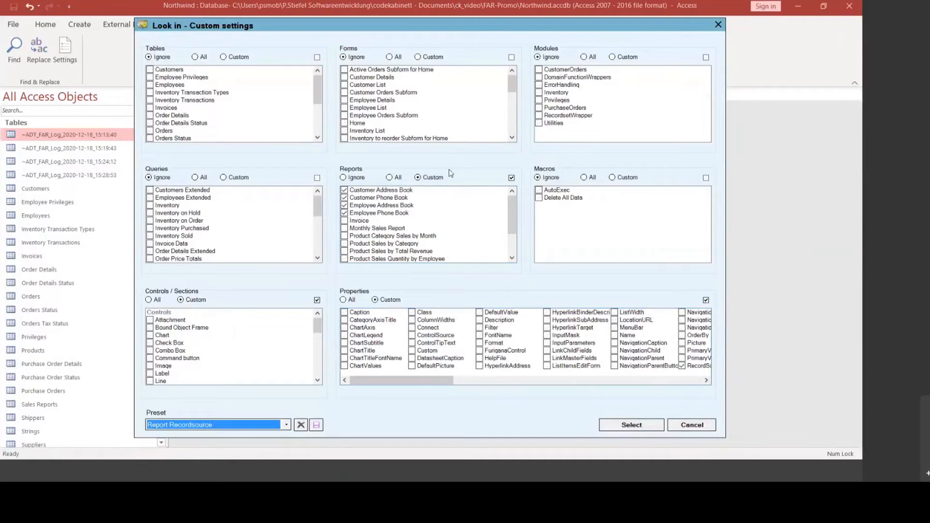
pyautogui.click(627, 426)
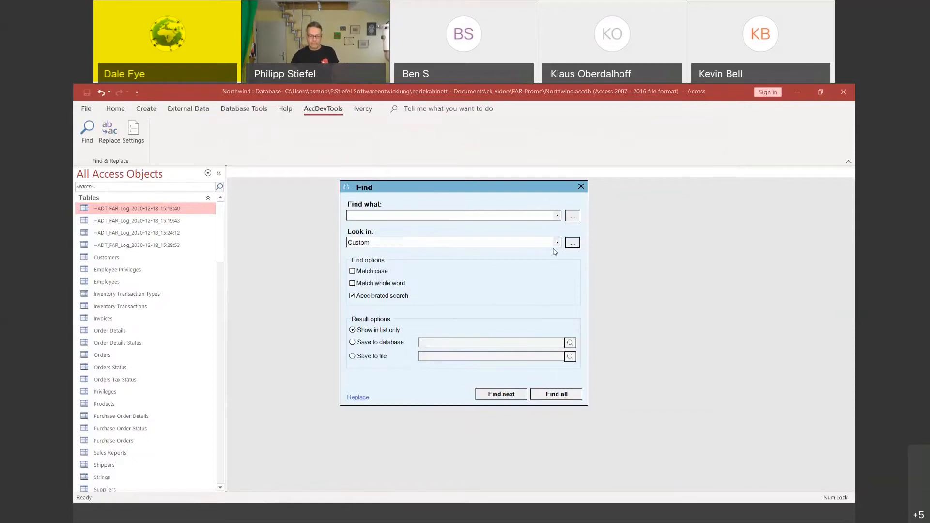
# Reopen the custom scope settings, include all tables and all forms, and apply the selection.
pyautogui.click(574, 242)
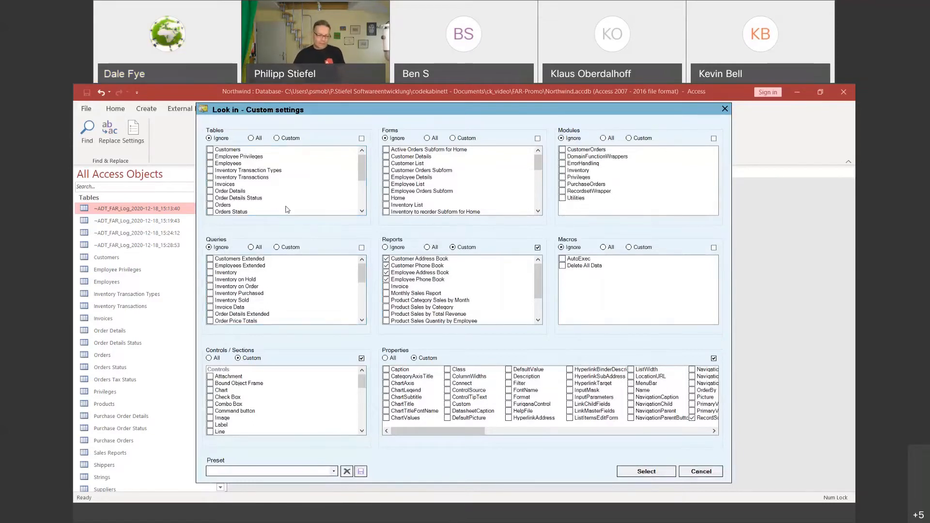
pyautogui.click(251, 138)
pyautogui.click(432, 139)
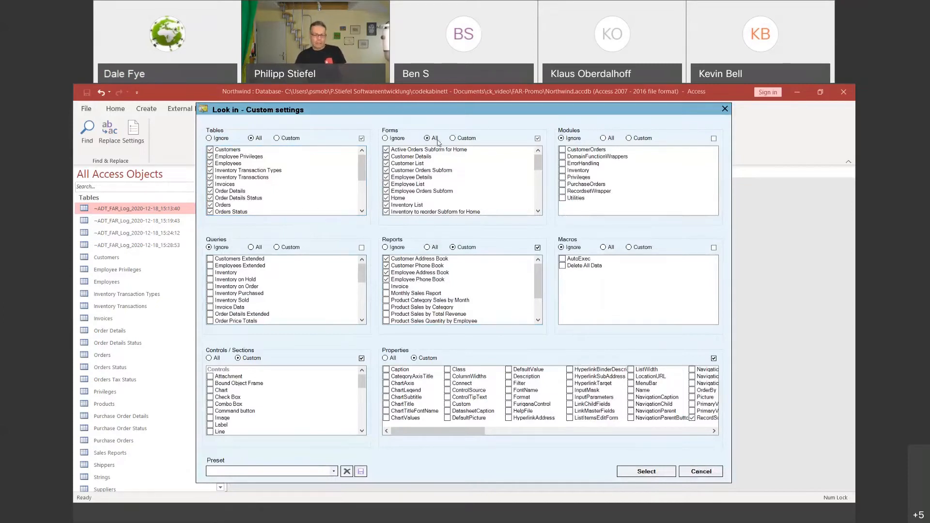
pyautogui.click(646, 472)
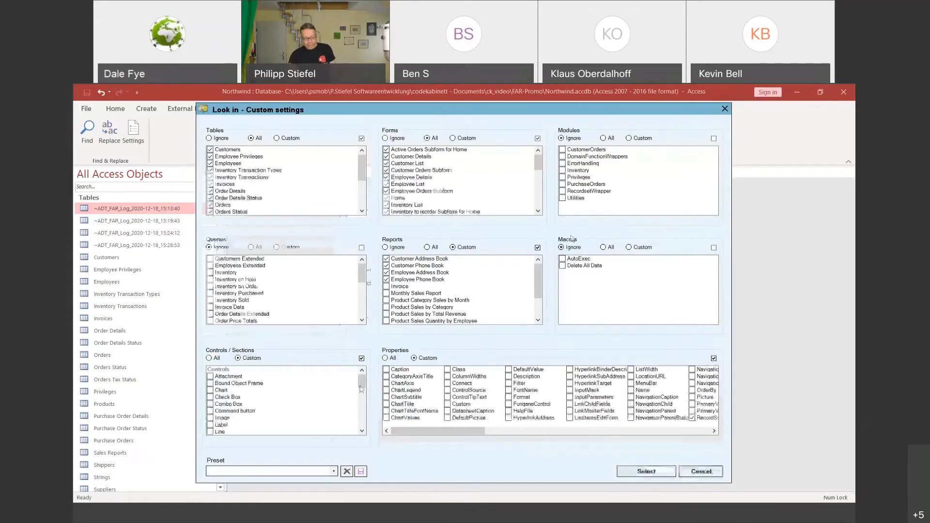
# Load the Search Recordsource+Rowsource preset into the custom search scope settings.
pyautogui.click(334, 472)
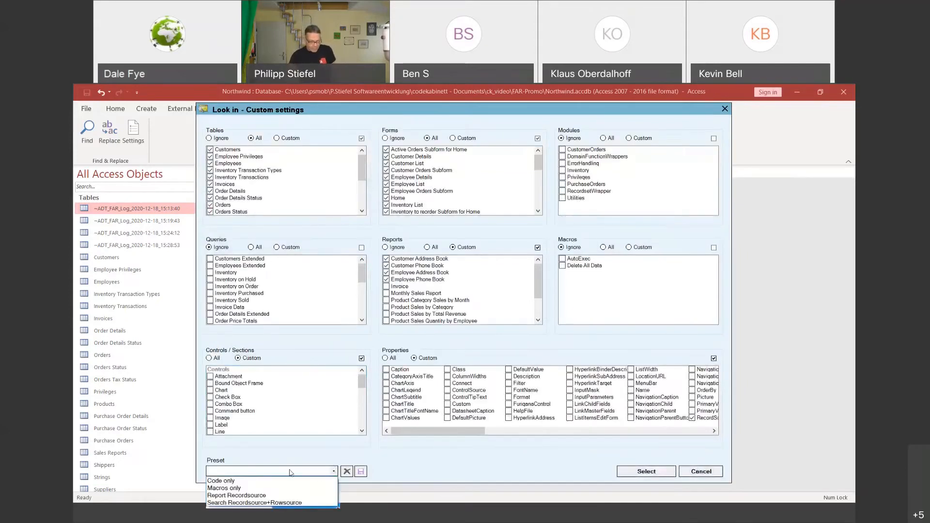
pyautogui.click(269, 503)
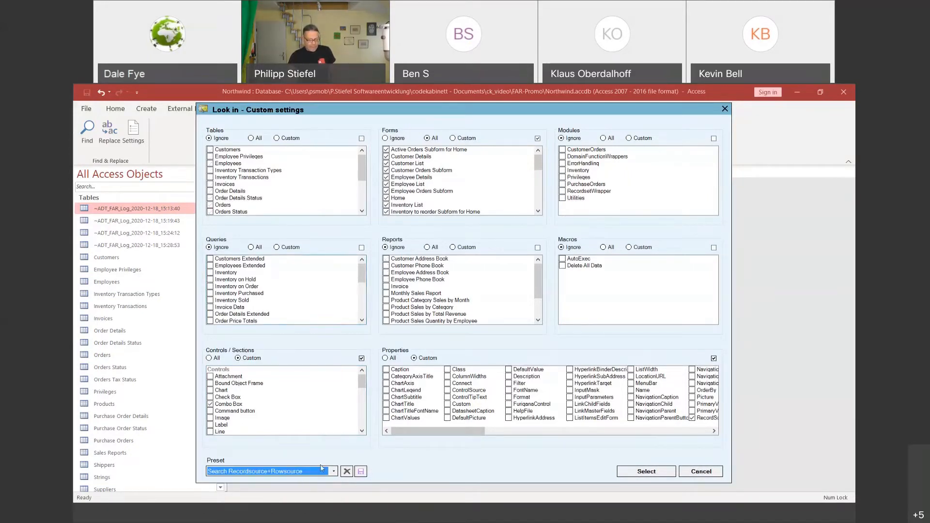
# Review the controls and properties included in the Search Recordsource+Rowsource preset, and cancel the custom scope settings.
pyautogui.moveTo(363, 384); pyautogui.dragTo(364, 385)
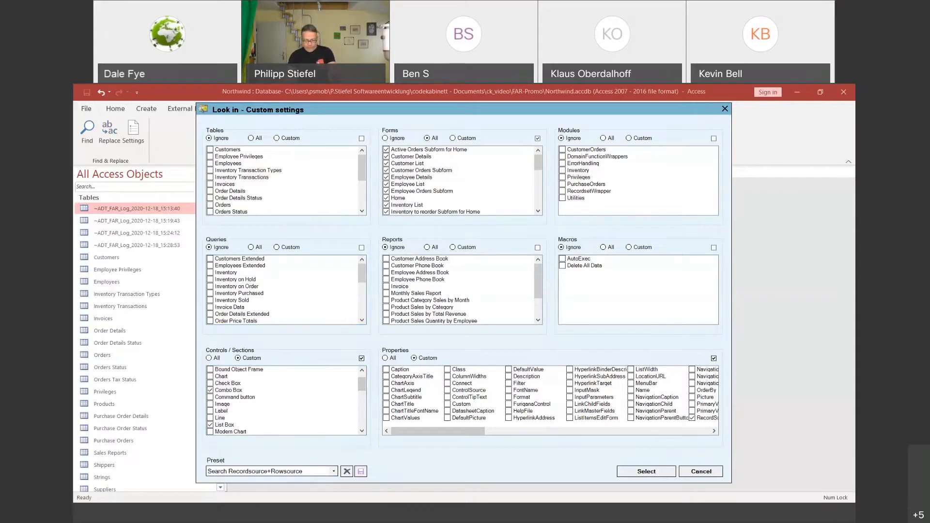
pyautogui.click(446, 385)
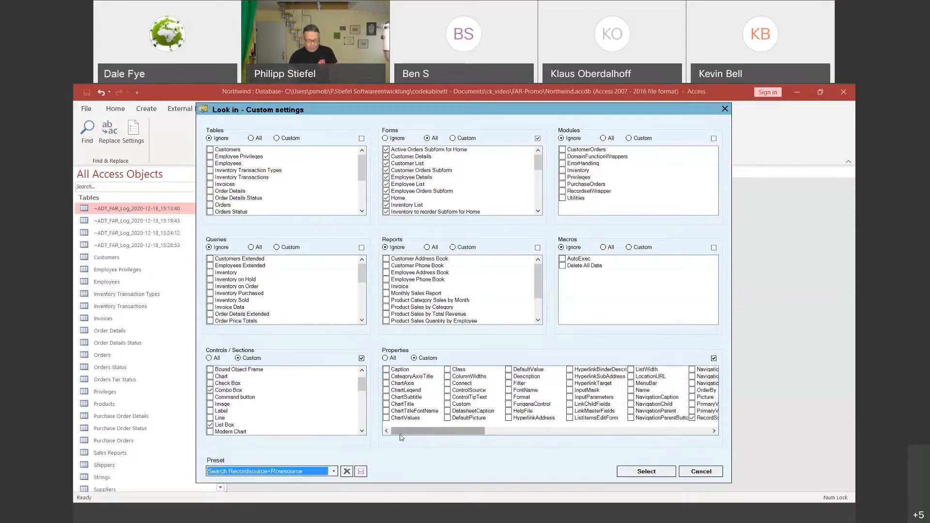
pyautogui.moveTo(401, 432); pyautogui.dragTo(474, 433)
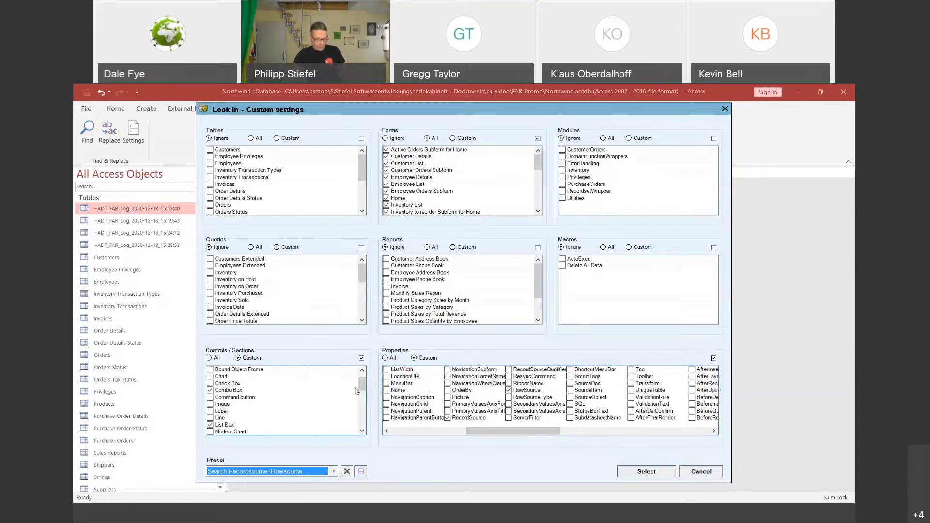
pyautogui.moveTo(364, 388); pyautogui.dragTo(370, 438)
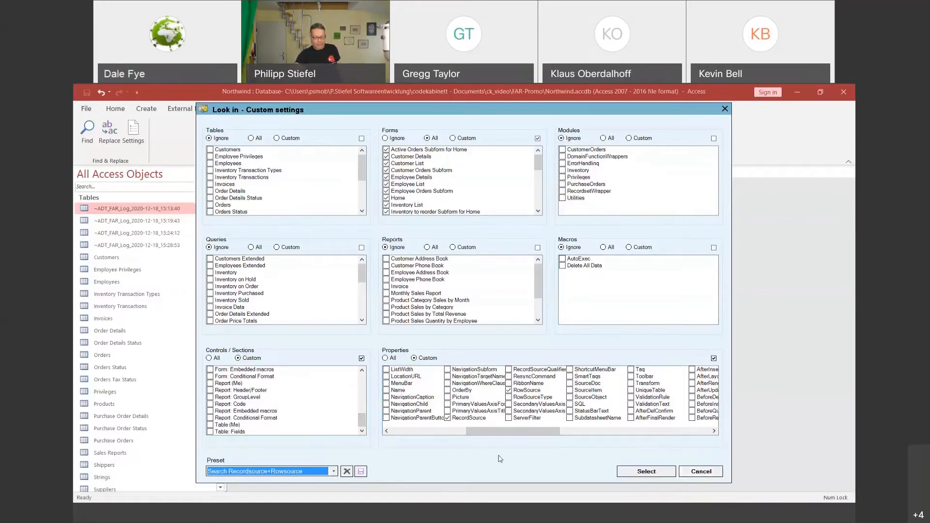
pyautogui.click(699, 469)
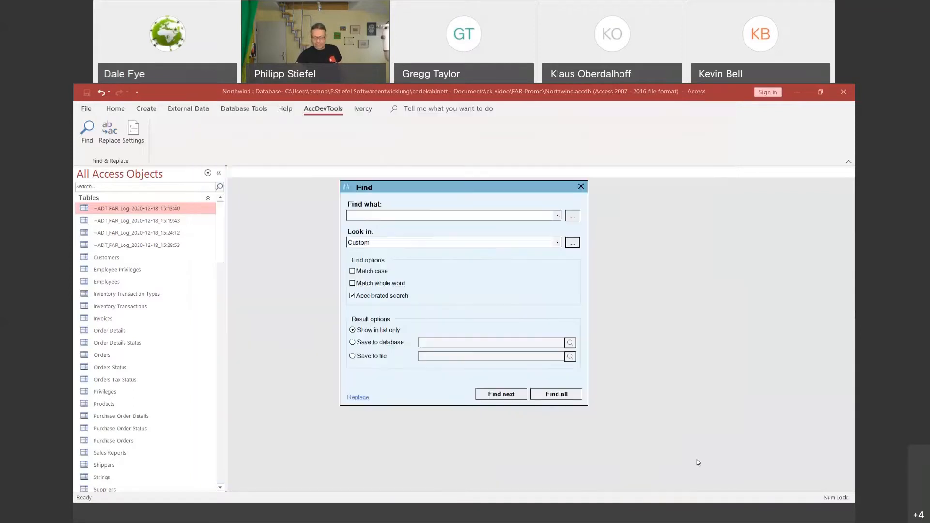
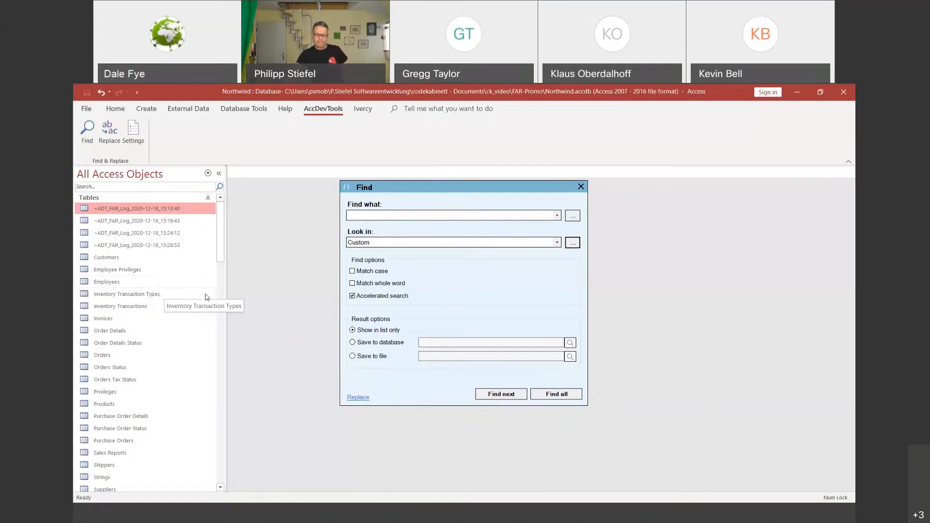
# Open the ~ADT_FAR_Log_2020-12-18_15:13:40 table beside the Find dialog and widen its FoundValue column to read the logged values.
pyautogui.doubleClick(112, 208)
pyautogui.moveTo(467, 189); pyautogui.dragTo(441, 335)
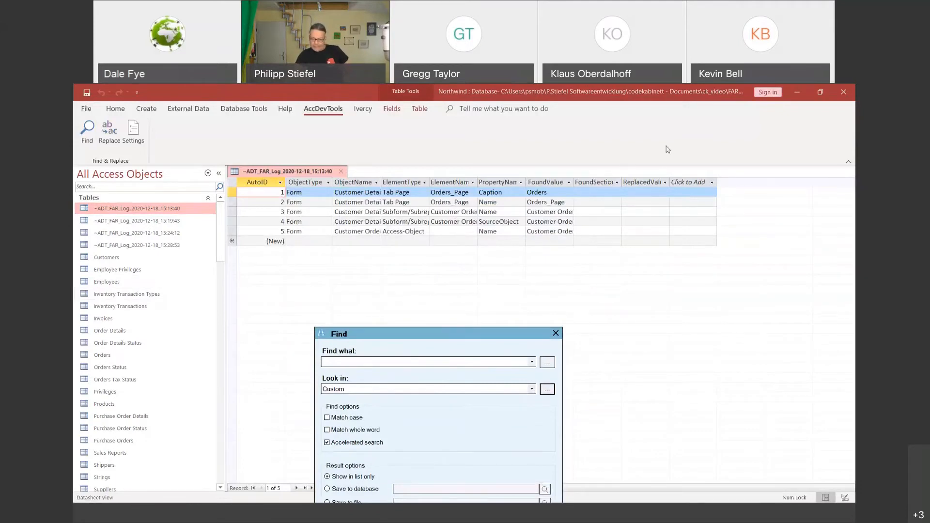
pyautogui.moveTo(574, 182); pyautogui.dragTo(688, 183)
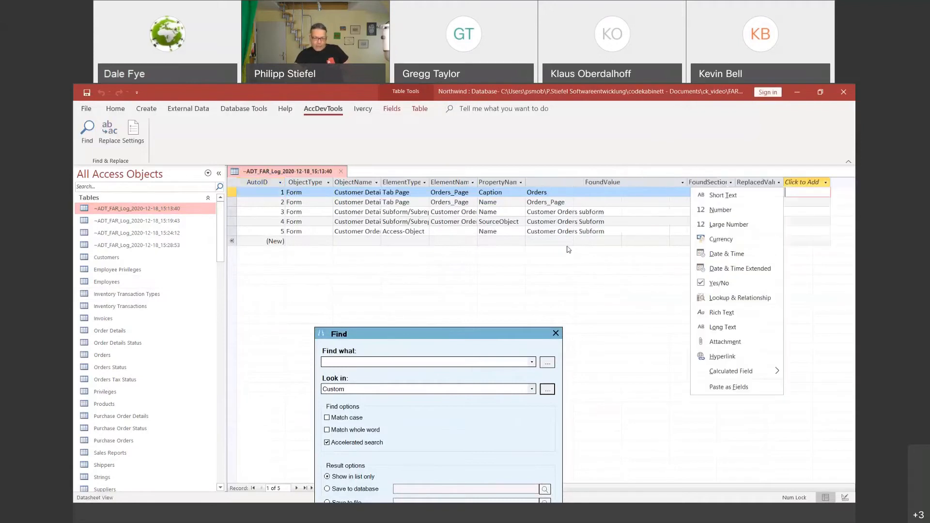
pyautogui.click(566, 193)
pyautogui.moveTo(567, 193); pyautogui.dragTo(510, 192)
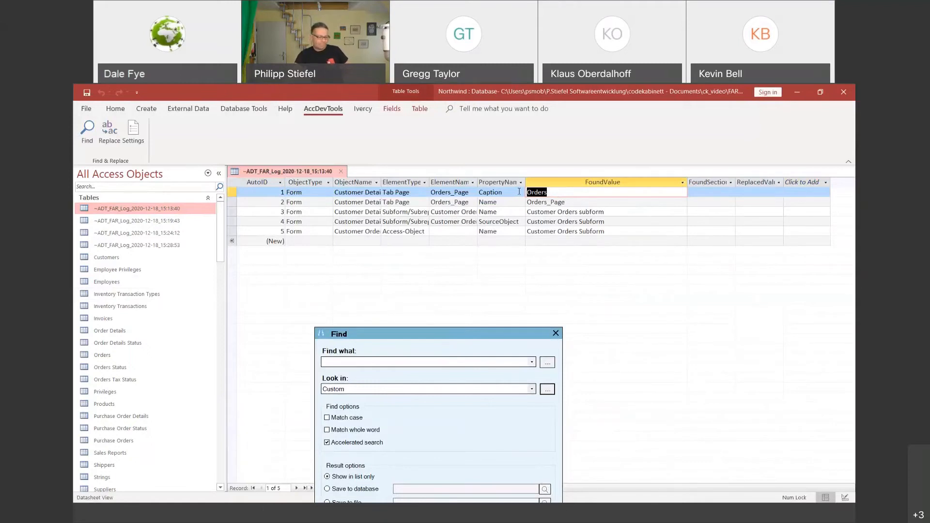
pyautogui.click(537, 193)
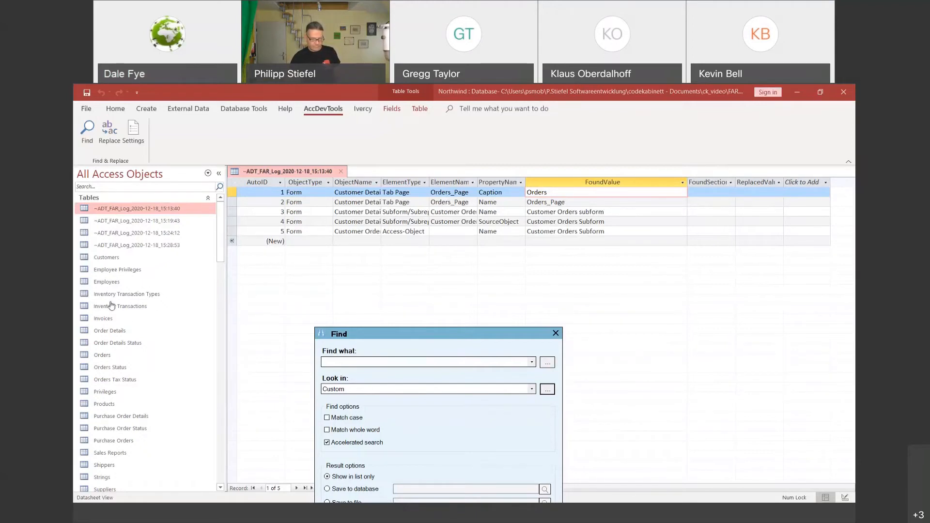
pyautogui.click(795, 92)
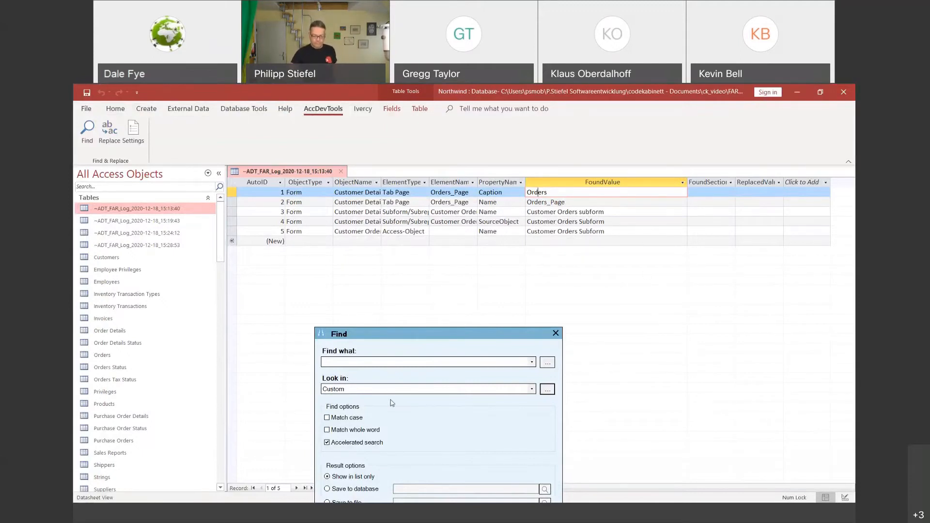
pyautogui.moveTo(418, 335); pyautogui.dragTo(408, 213)
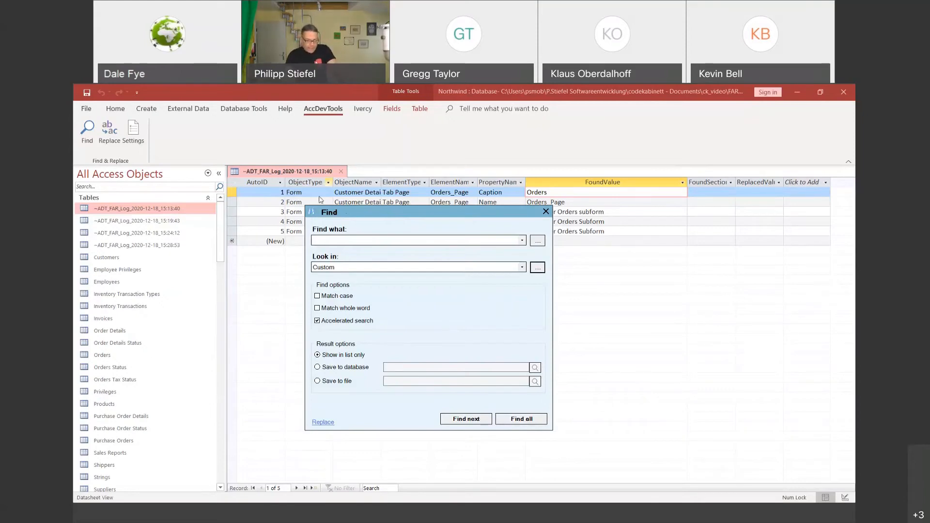
pyautogui.hotkey('alt', 'Tab')
pyautogui.hotkey('alt', 'Tab')
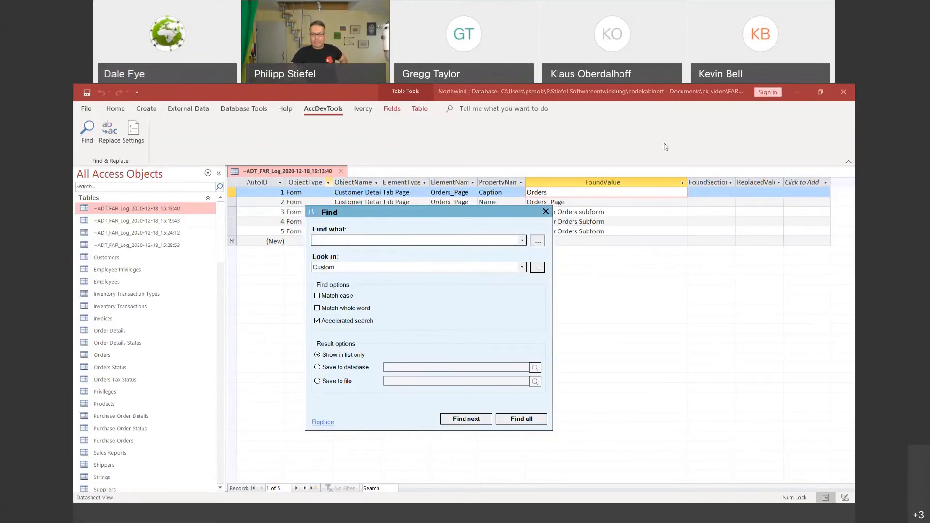
pyautogui.hotkey('alt', 'Tab')
pyautogui.hotkey('alt', 'Tab')
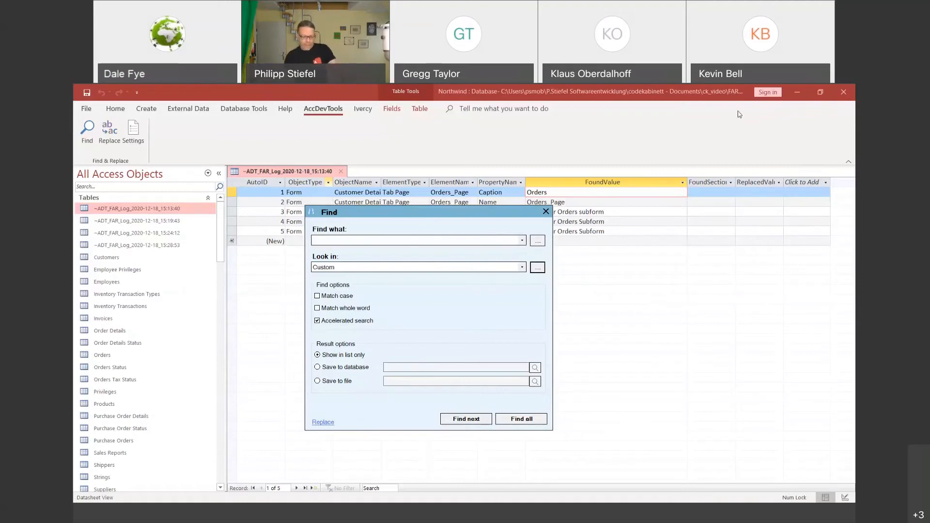
# Close the log table without saving its layout changes.
pyautogui.moveTo(412, 215); pyautogui.dragTo(409, 213)
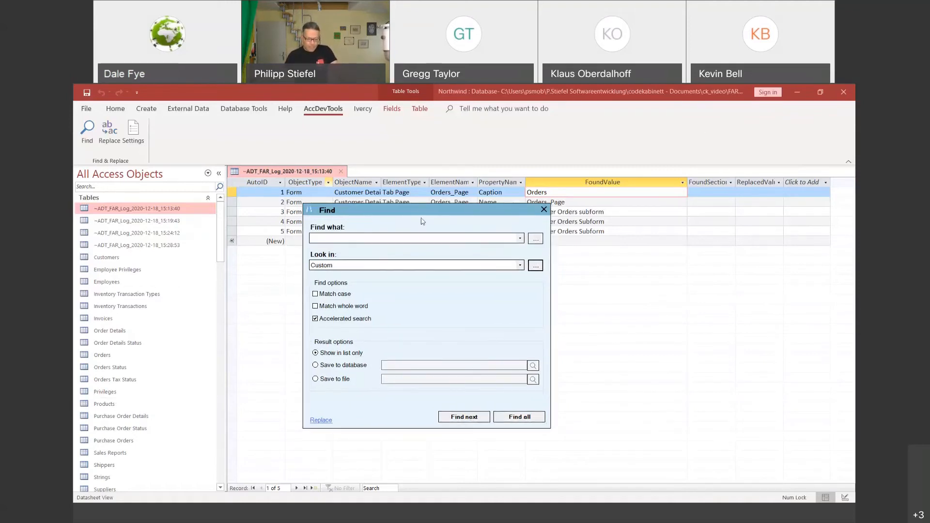
pyautogui.click(341, 171)
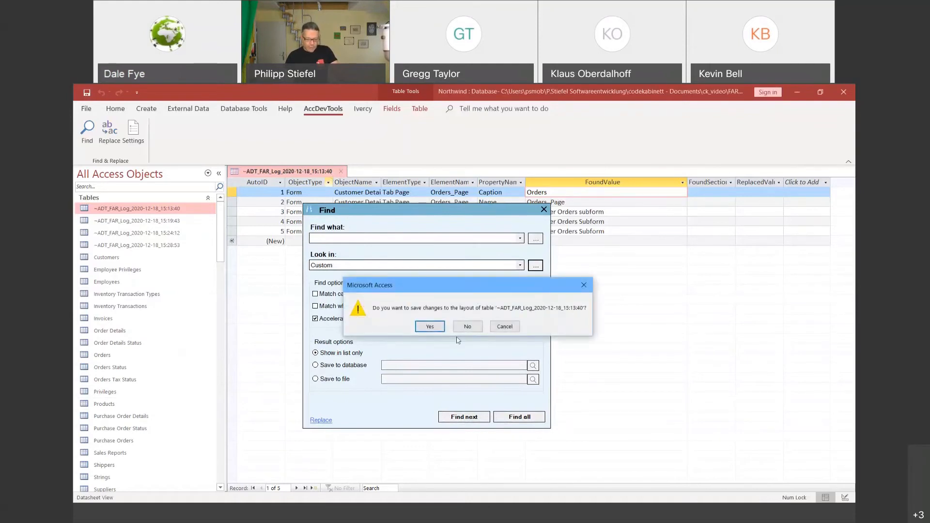
pyautogui.click(468, 326)
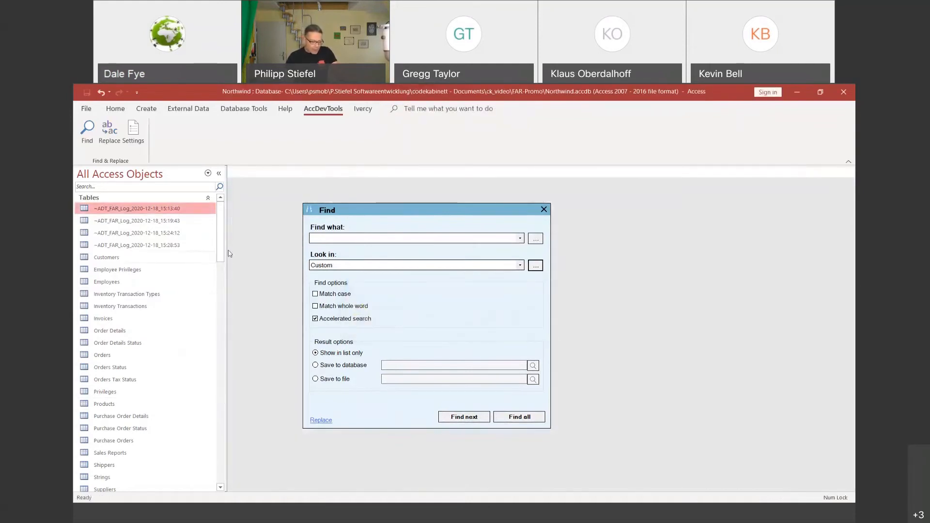
# Open the Customer Details form in Design View and move the Find dialog out of the way.
pyautogui.scroll(-1, 224, 260)
pyautogui.scroll(-1, 225, 261)
pyautogui.scroll(-1, 225, 260)
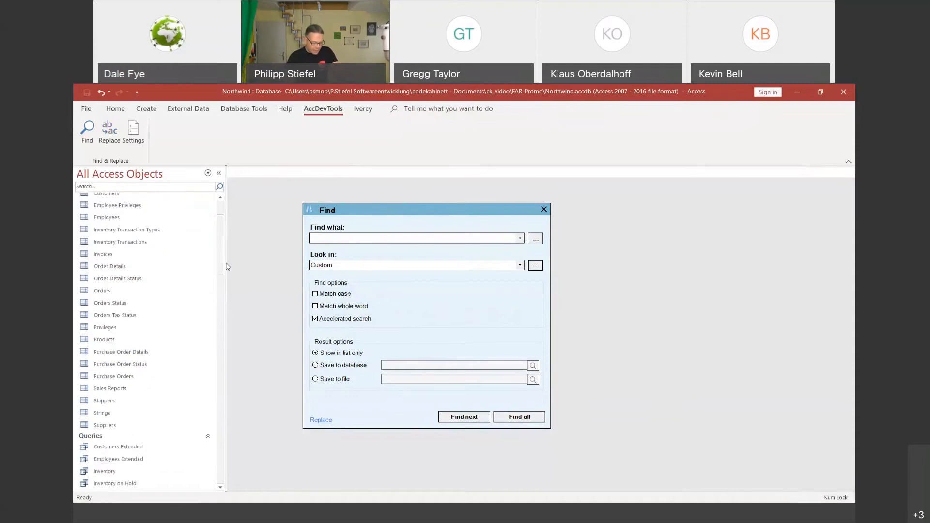
pyautogui.moveTo(223, 255); pyautogui.dragTo(221, 321)
pyautogui.scroll(3, 220, 318)
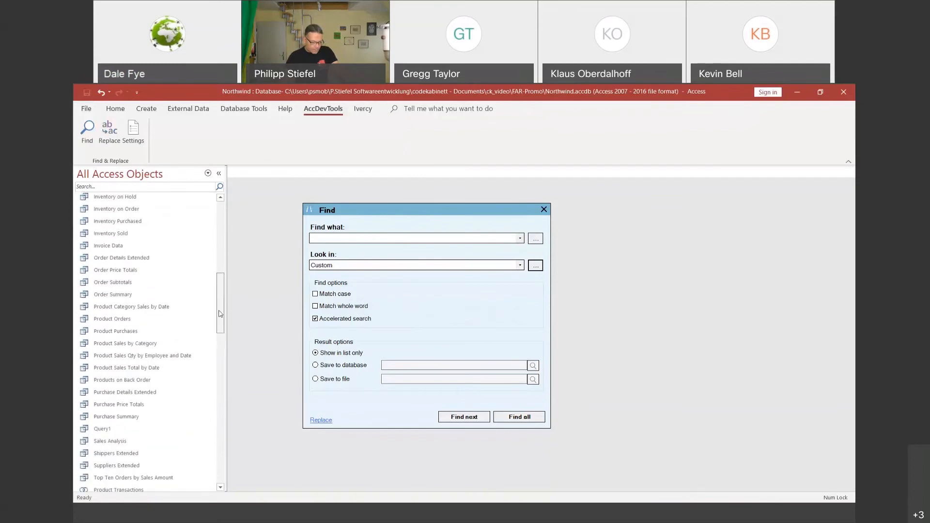
pyautogui.moveTo(219, 311); pyautogui.dragTo(219, 343)
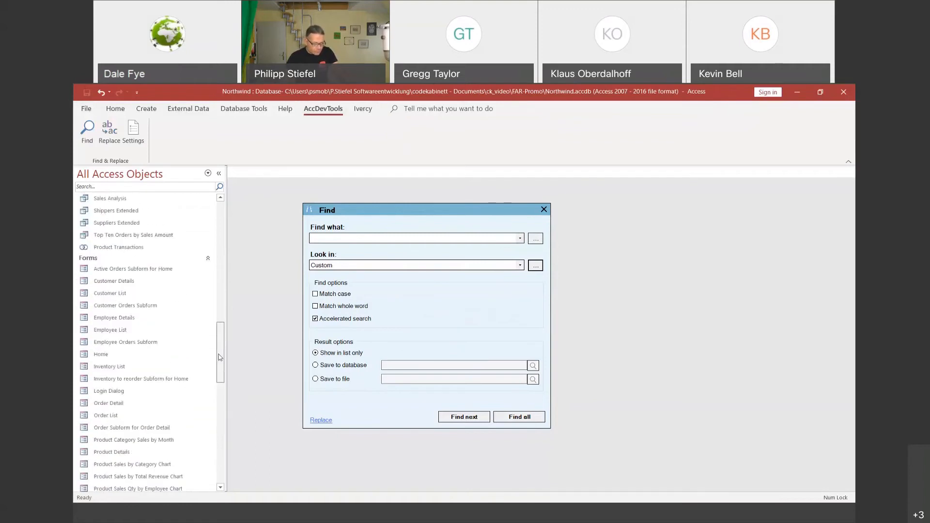
pyautogui.click(128, 282)
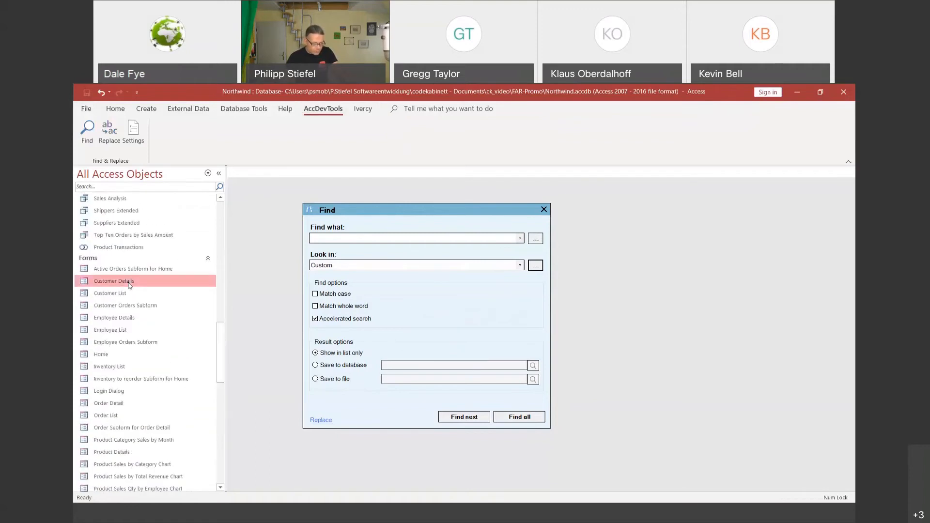
pyautogui.rightClick(130, 285)
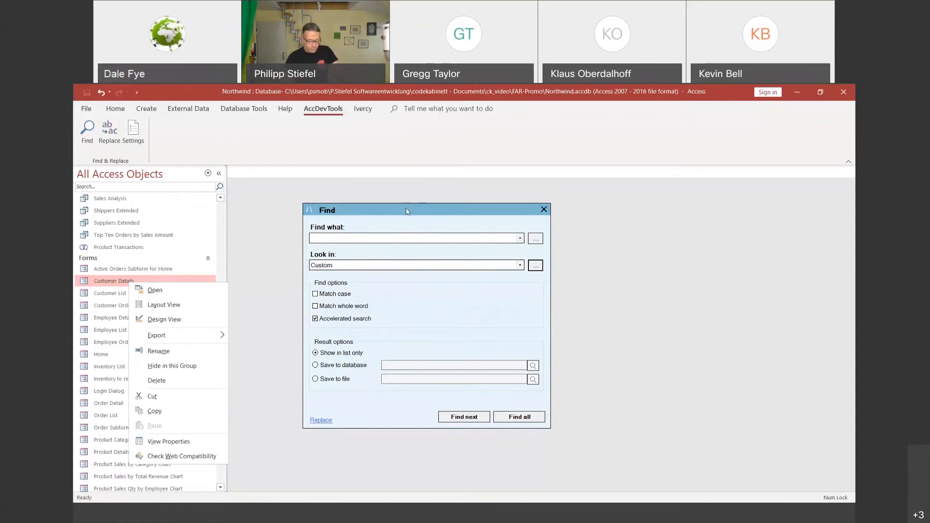
pyautogui.click(175, 321)
pyautogui.moveTo(467, 213); pyautogui.dragTo(375, 267)
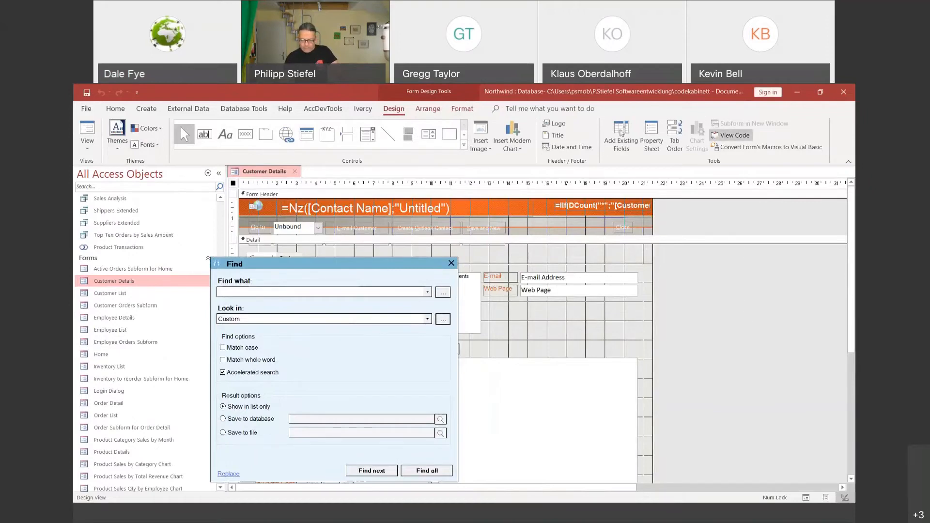
# Inspect the embedded macro behind the form's On Load event in the macro designer, and close the macro.
pyautogui.click(655, 147)
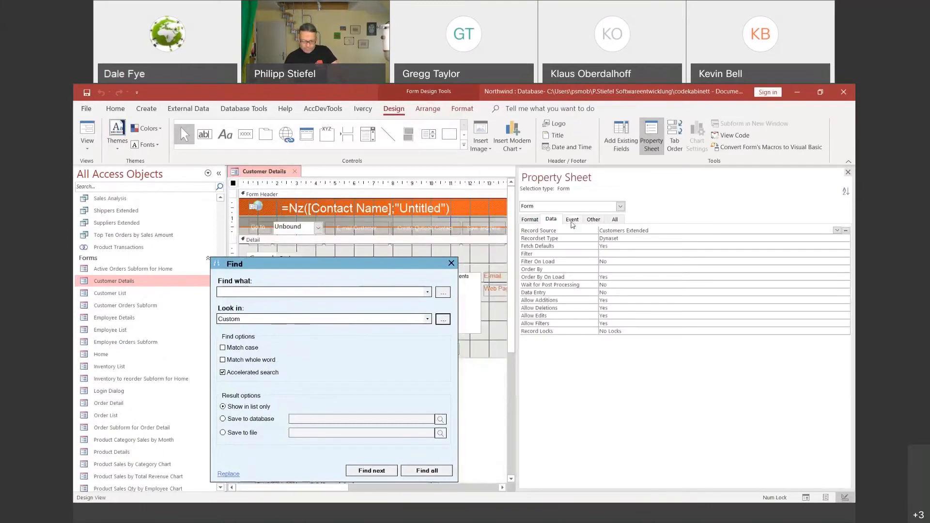
pyautogui.click(572, 219)
pyautogui.click(679, 240)
pyautogui.click(837, 237)
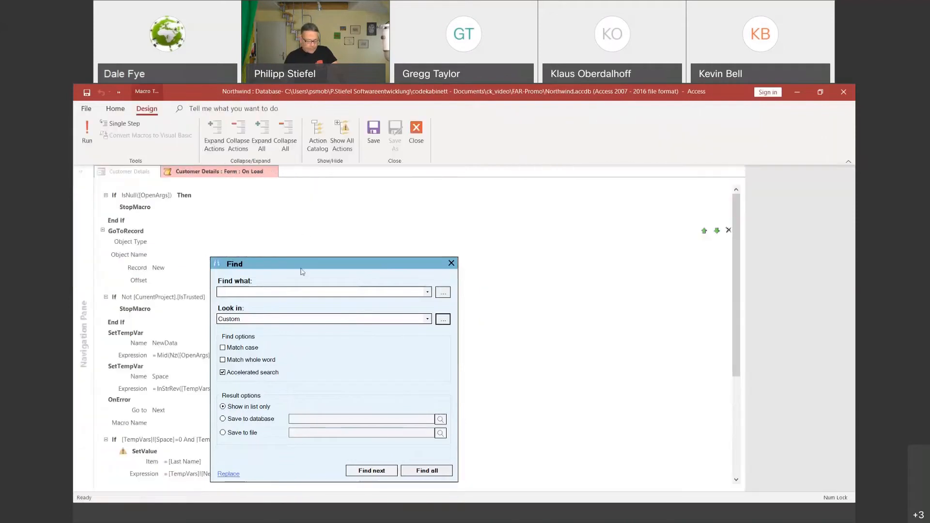
pyautogui.moveTo(285, 261); pyautogui.dragTo(316, 268)
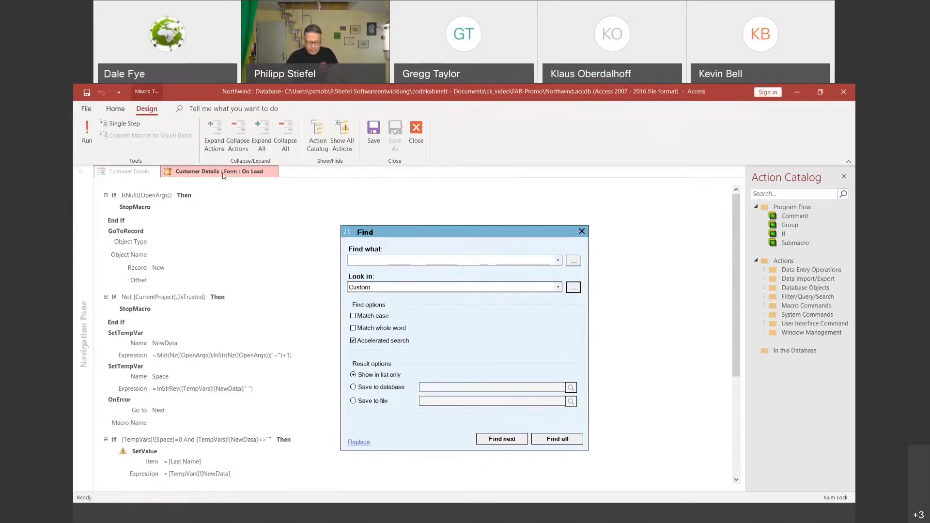
pyautogui.rightClick(218, 173)
pyautogui.click(242, 192)
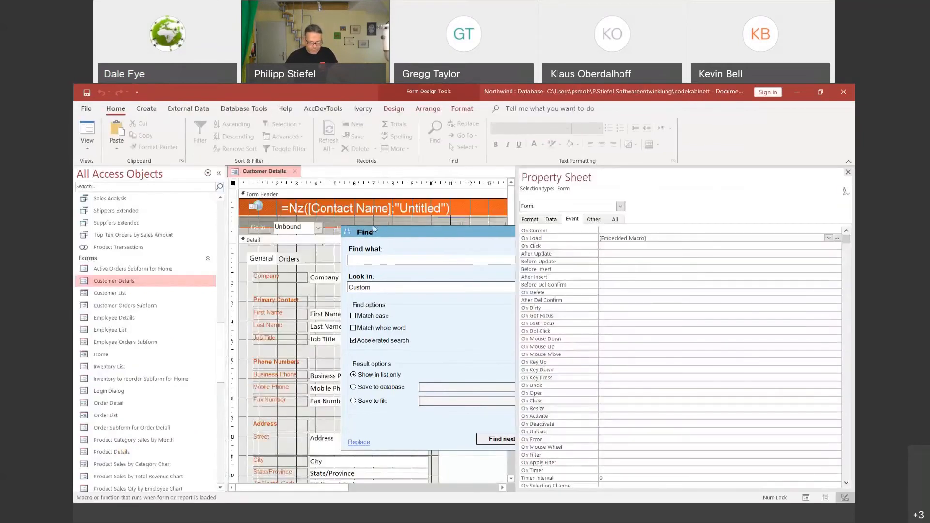
# Find all occurrences of Last Name in the Active Objects scope.
pyautogui.moveTo(377, 233); pyautogui.dragTo(281, 199)
pyautogui.click(293, 223)
pyautogui.write('Last Name')
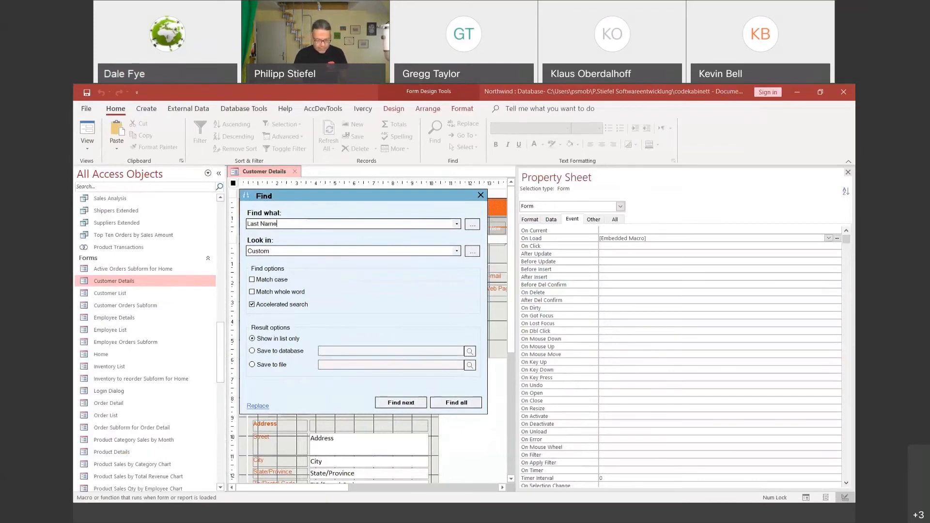
pyautogui.click(447, 251)
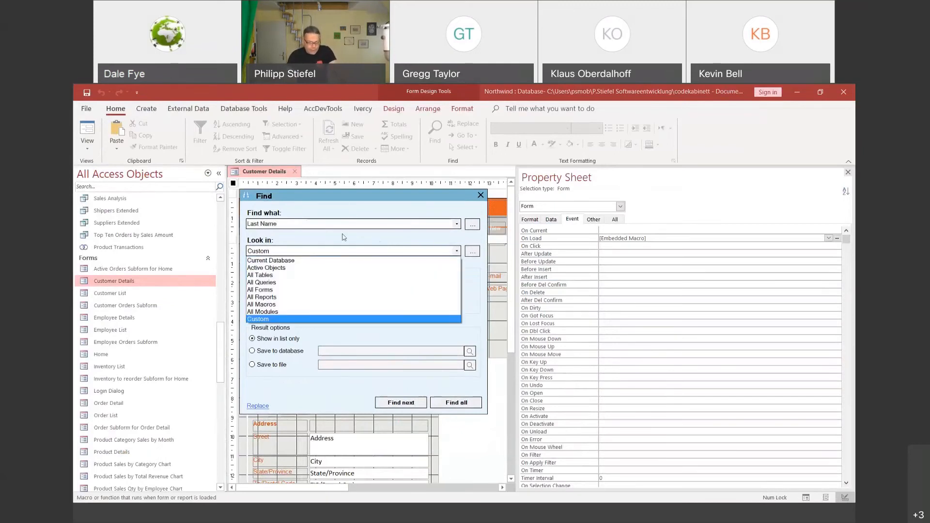
pyautogui.click(294, 268)
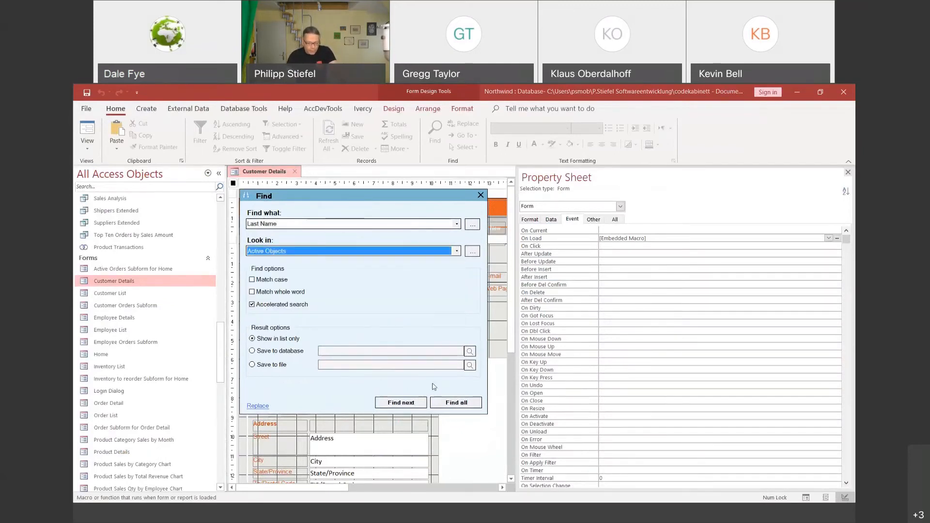
pyautogui.click(455, 403)
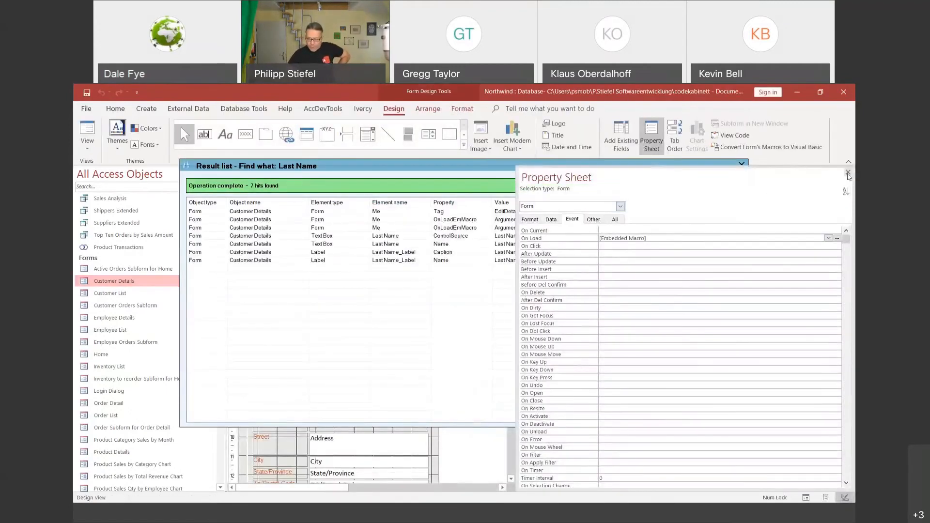
# Close the Property Sheet, highlight the first OnLoadEmMacro hit in the result list, and minimize the list.
pyautogui.click(848, 172)
pyautogui.click(520, 223)
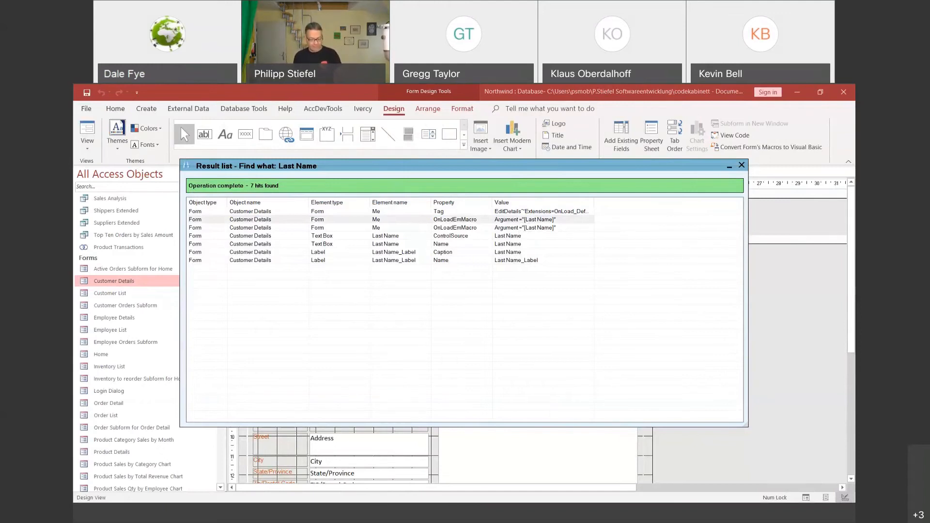
pyautogui.click(536, 221)
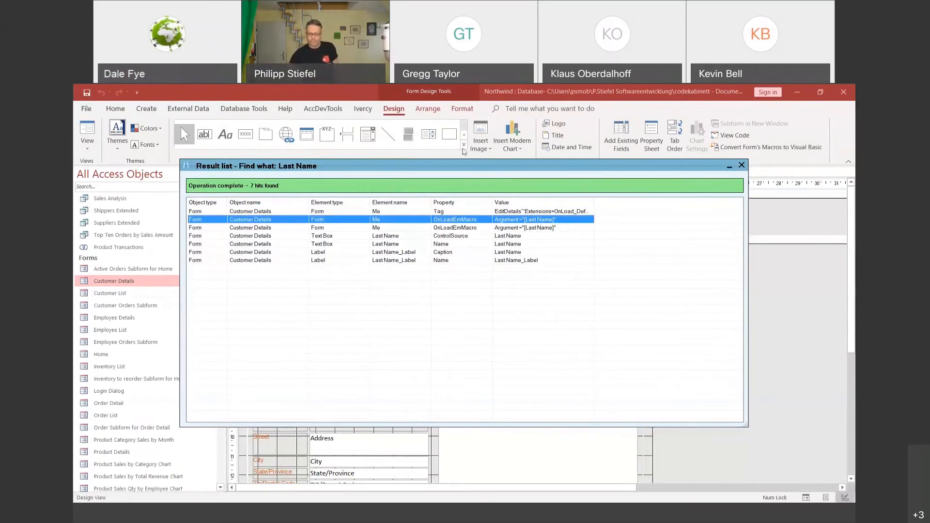
pyautogui.click(728, 169)
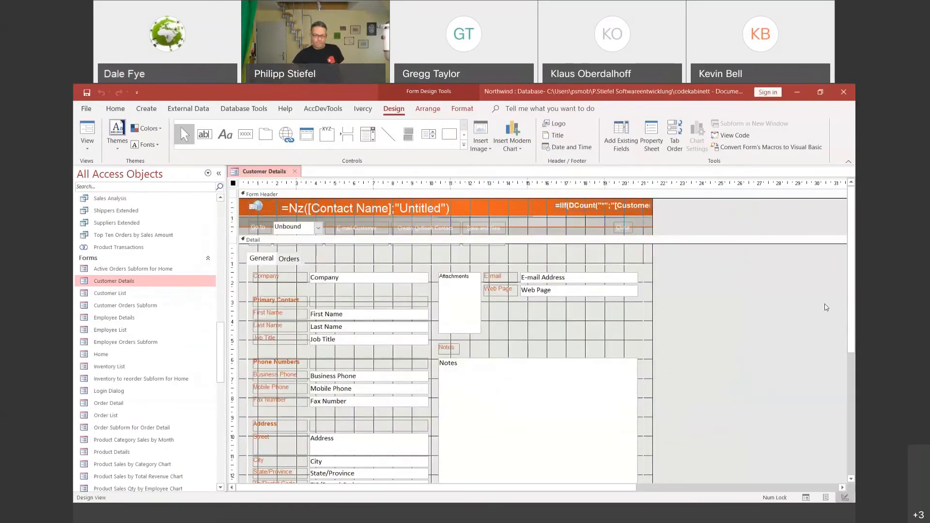
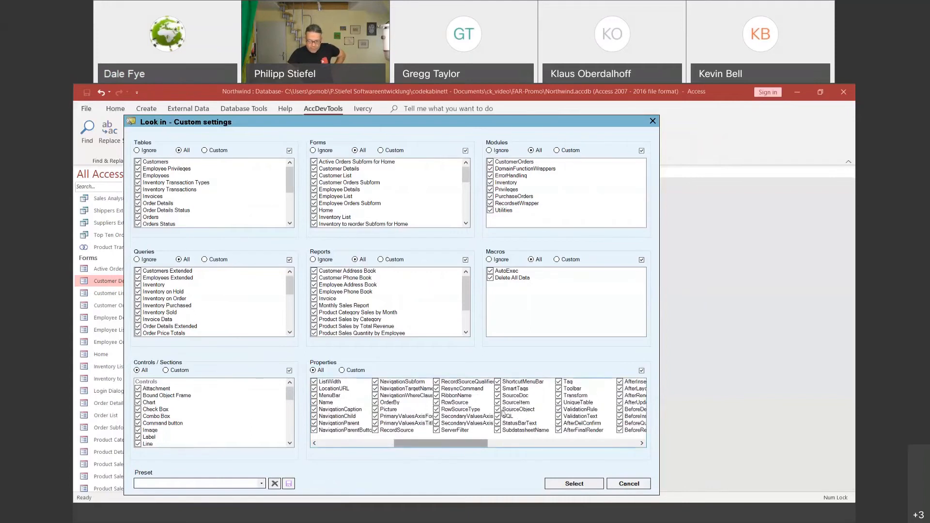
# Try excluding the SourceObject property from the custom search scope, cancel the custom settings, and close the Find dialog.
pyautogui.click(502, 411)
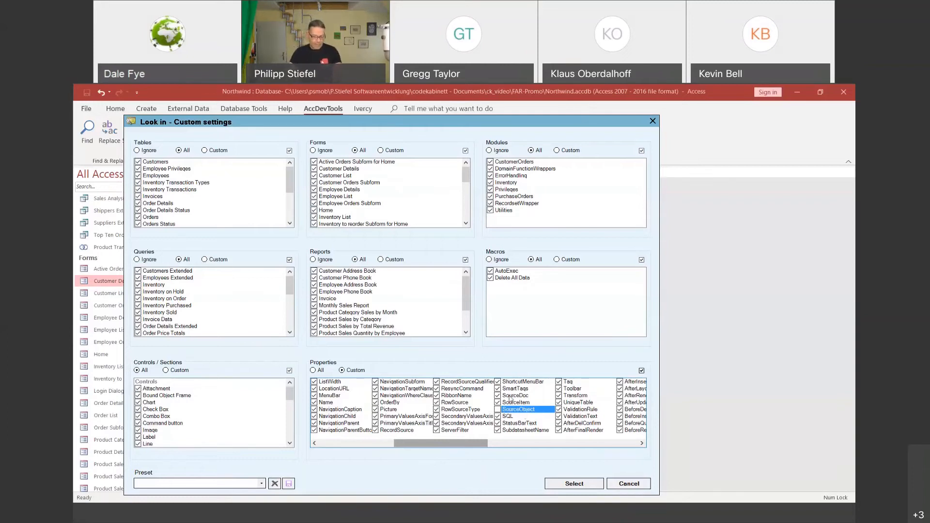
pyautogui.click(629, 484)
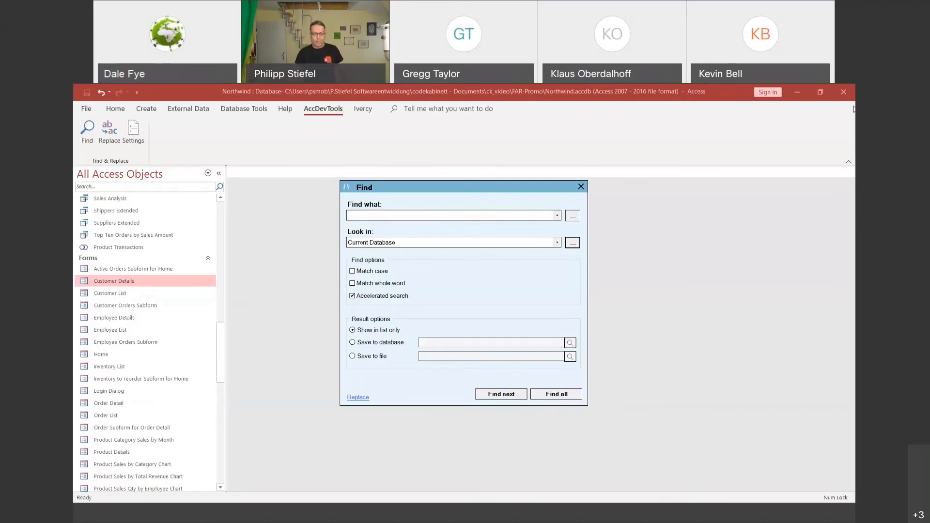
pyautogui.click(582, 188)
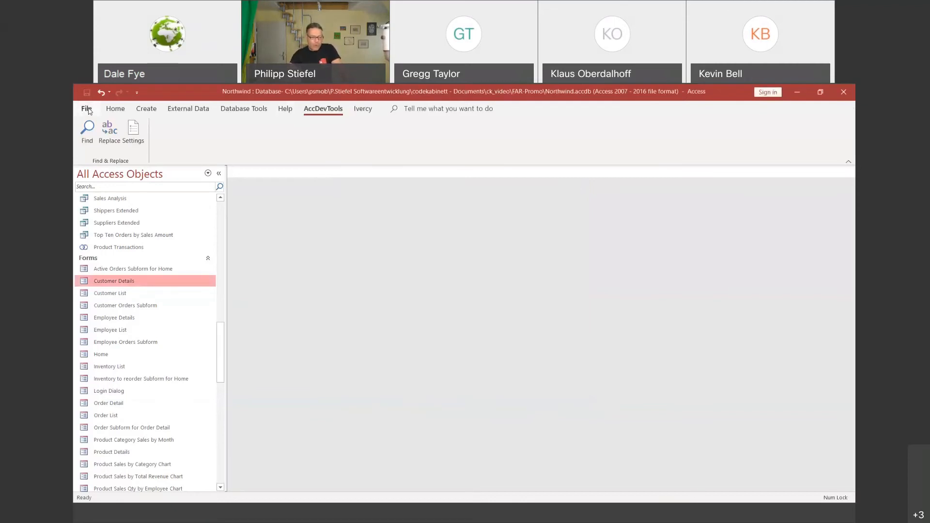
# Check the list of Access add-ins available among the database tools, and dismiss it without starting any.
pyautogui.click(243, 109)
pyautogui.click(439, 148)
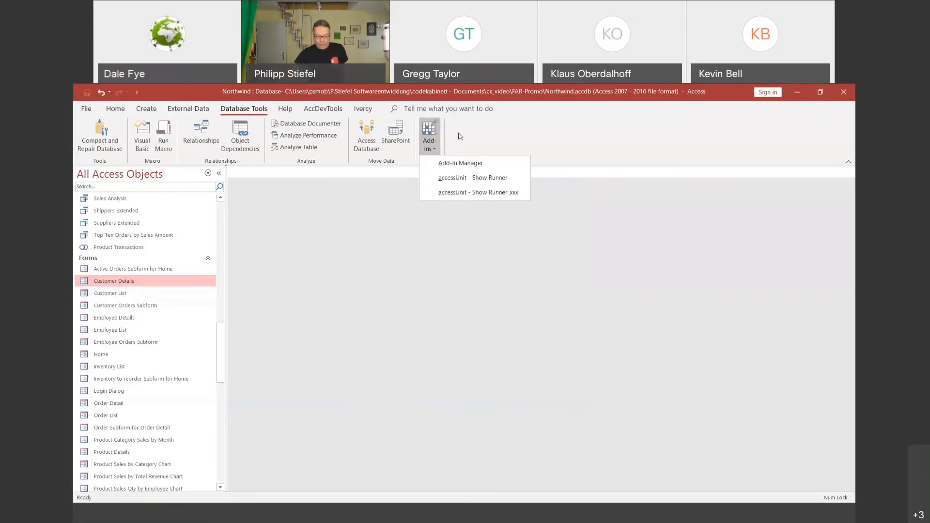
pyautogui.click(522, 133)
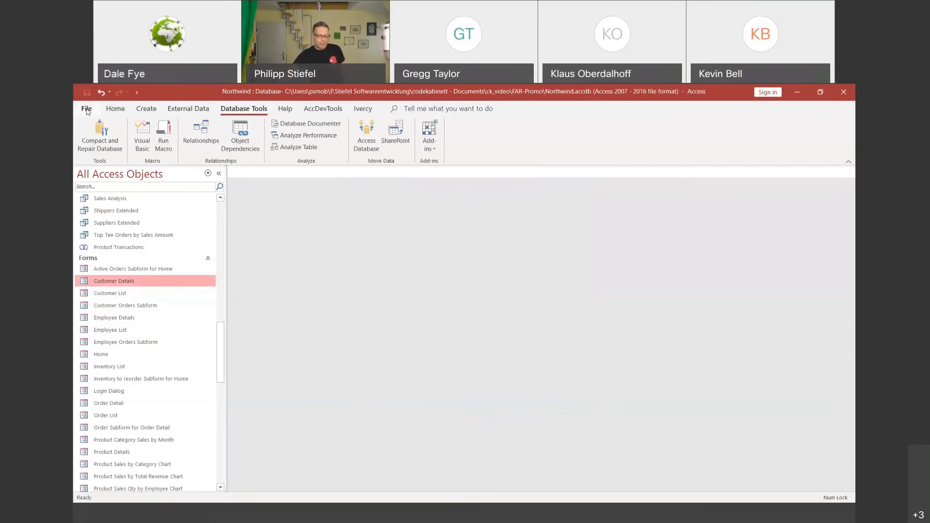
# Examine the AccDevTools.AddIn entry among the active application add-ins in Access Options.
pyautogui.click(87, 110)
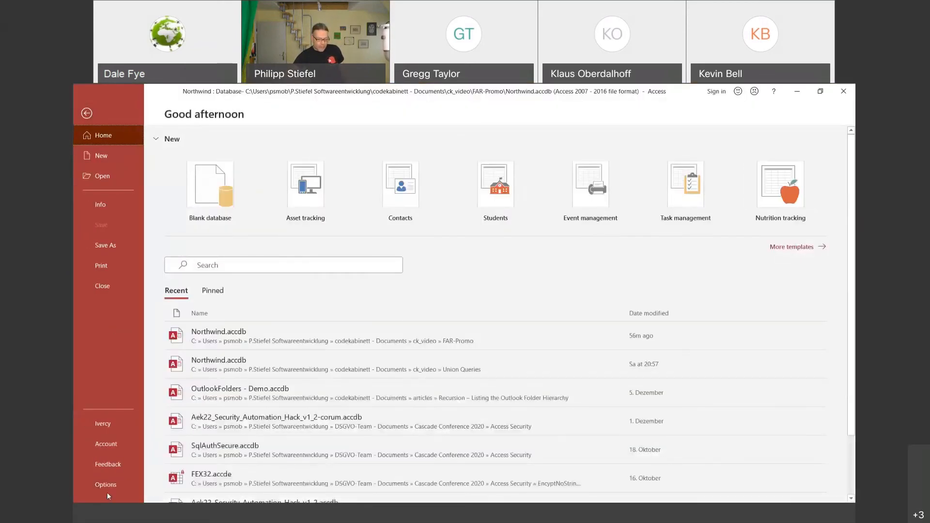
pyautogui.click(110, 487)
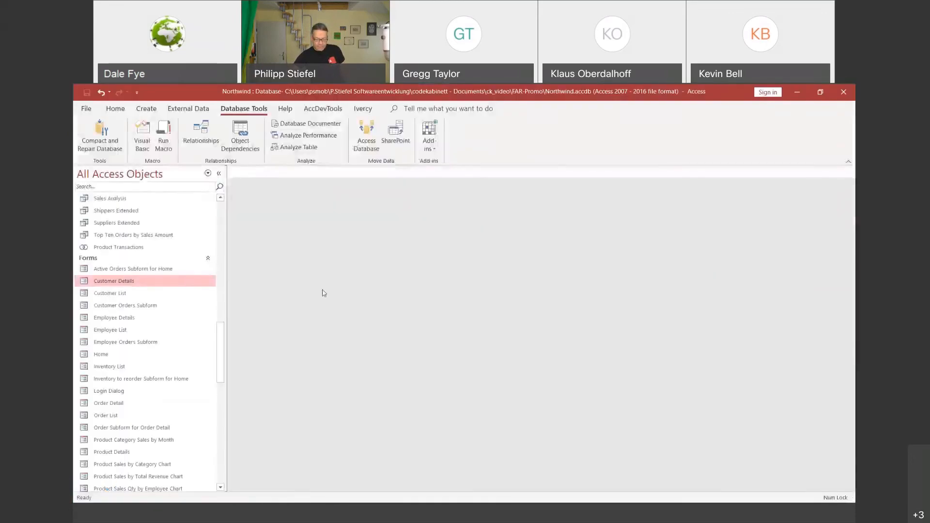
pyautogui.click(286, 274)
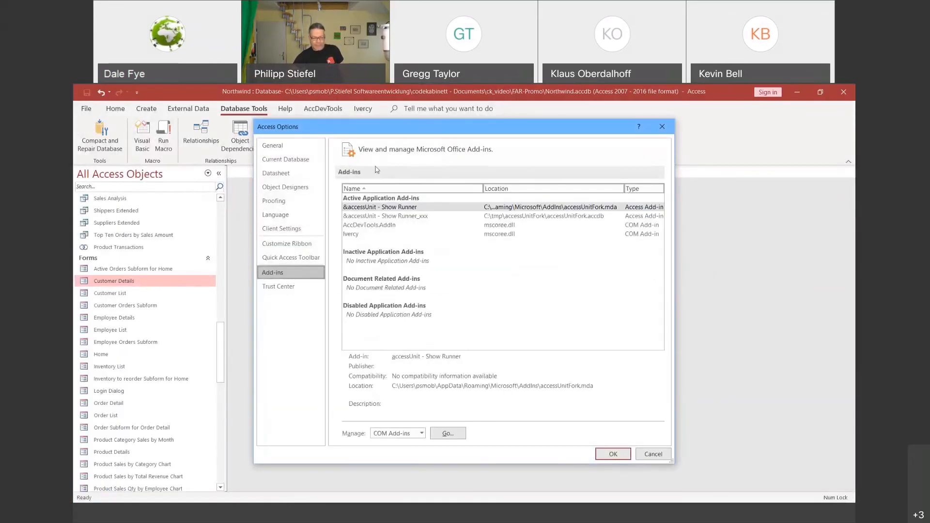
pyautogui.moveTo(429, 129); pyautogui.dragTo(316, 131)
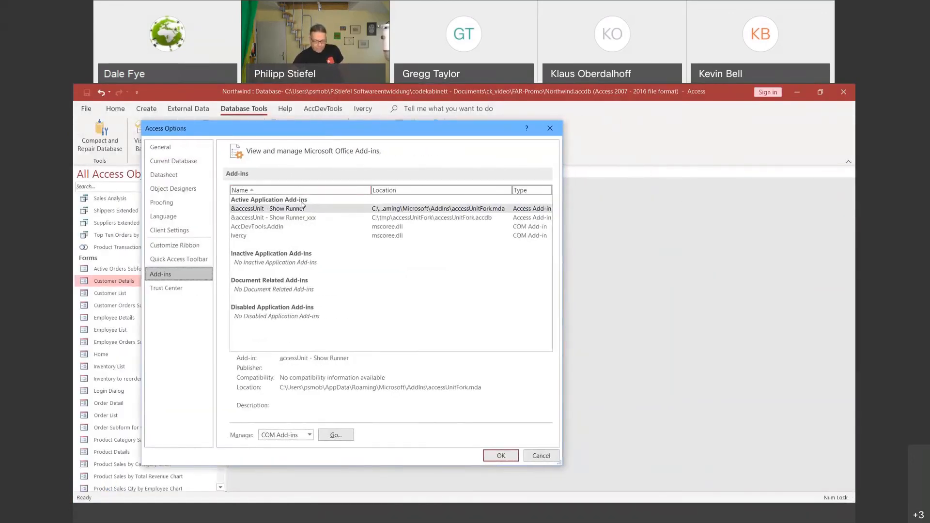
pyautogui.click(287, 225)
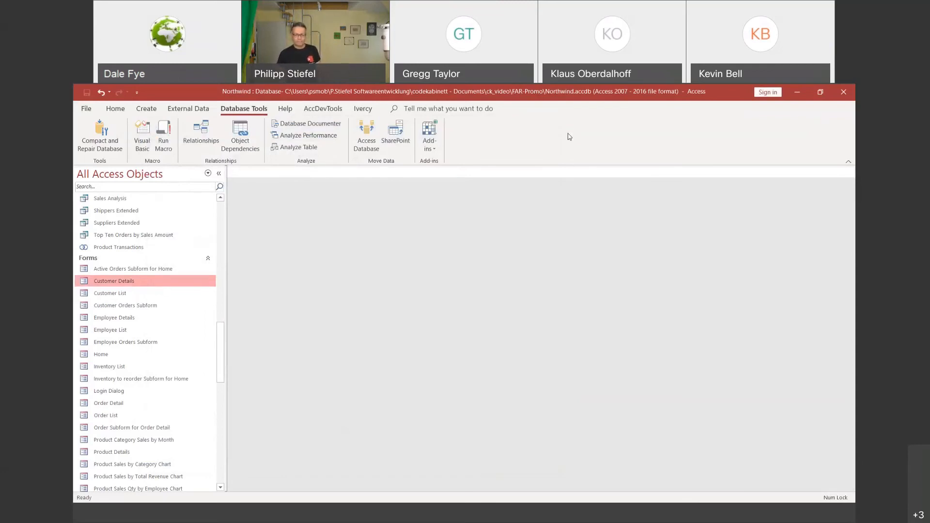
# Search Windows for "note" to find the Notepad app.
pyautogui.hotkey('alt', 'Tab')
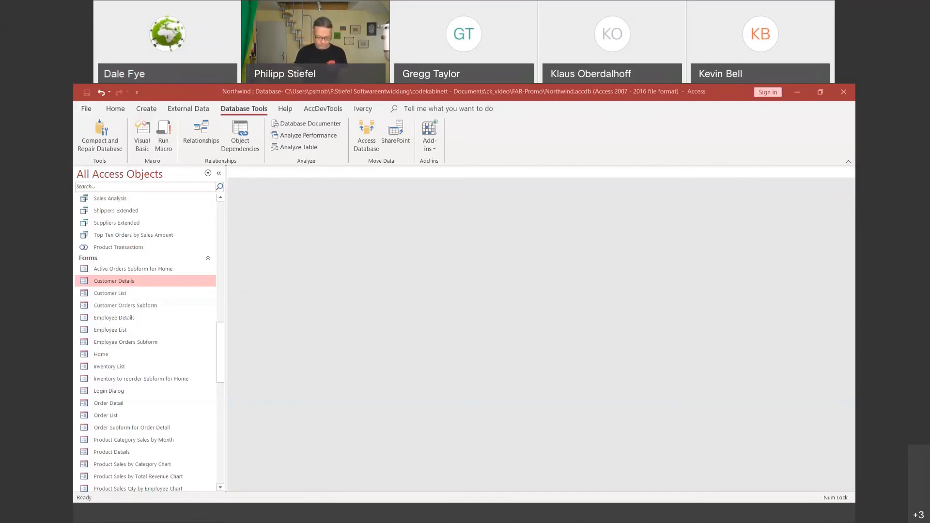
pyautogui.press('super+s')
pyautogui.write('note')
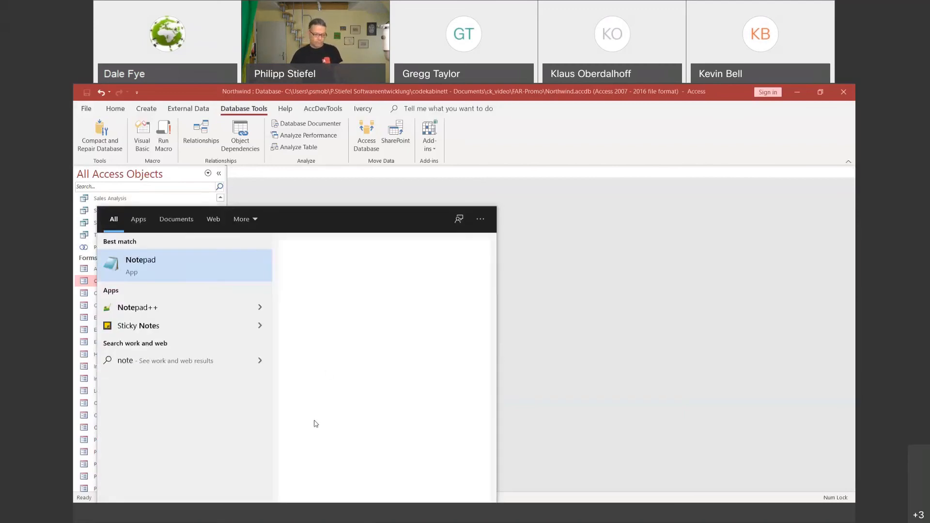